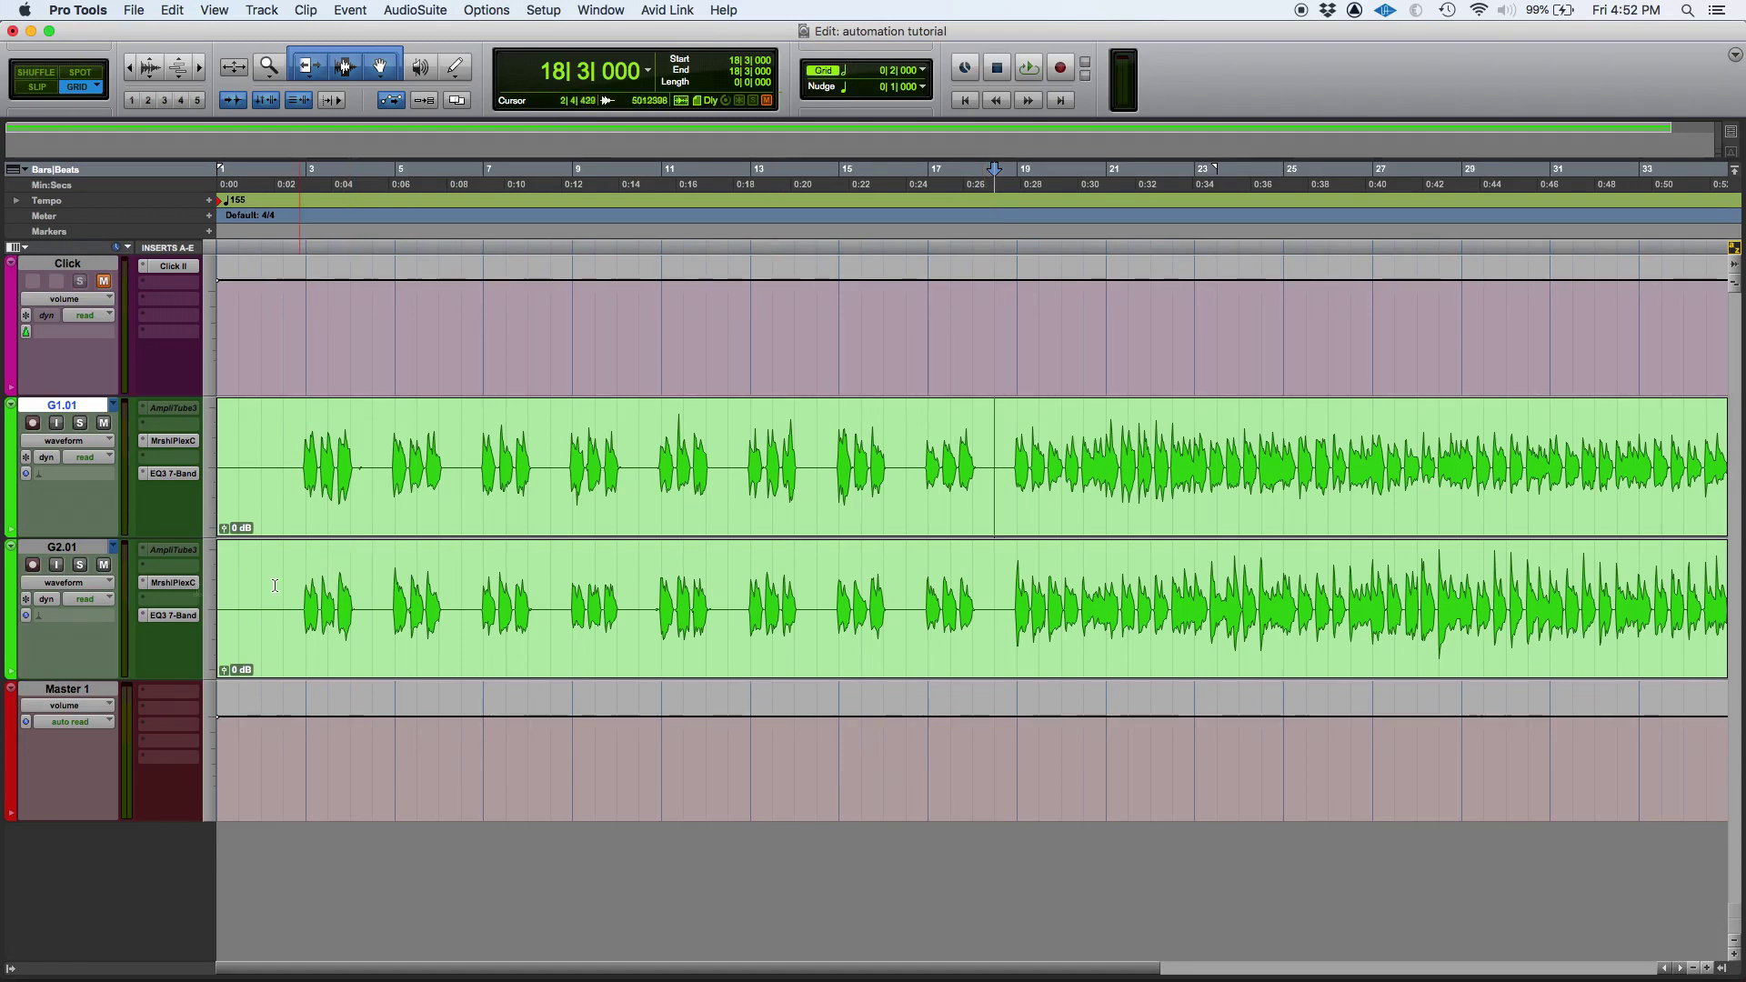
Unmute G2.01, toggle G1.01's mute on and off so both play, and select G2.01
click(104, 566)
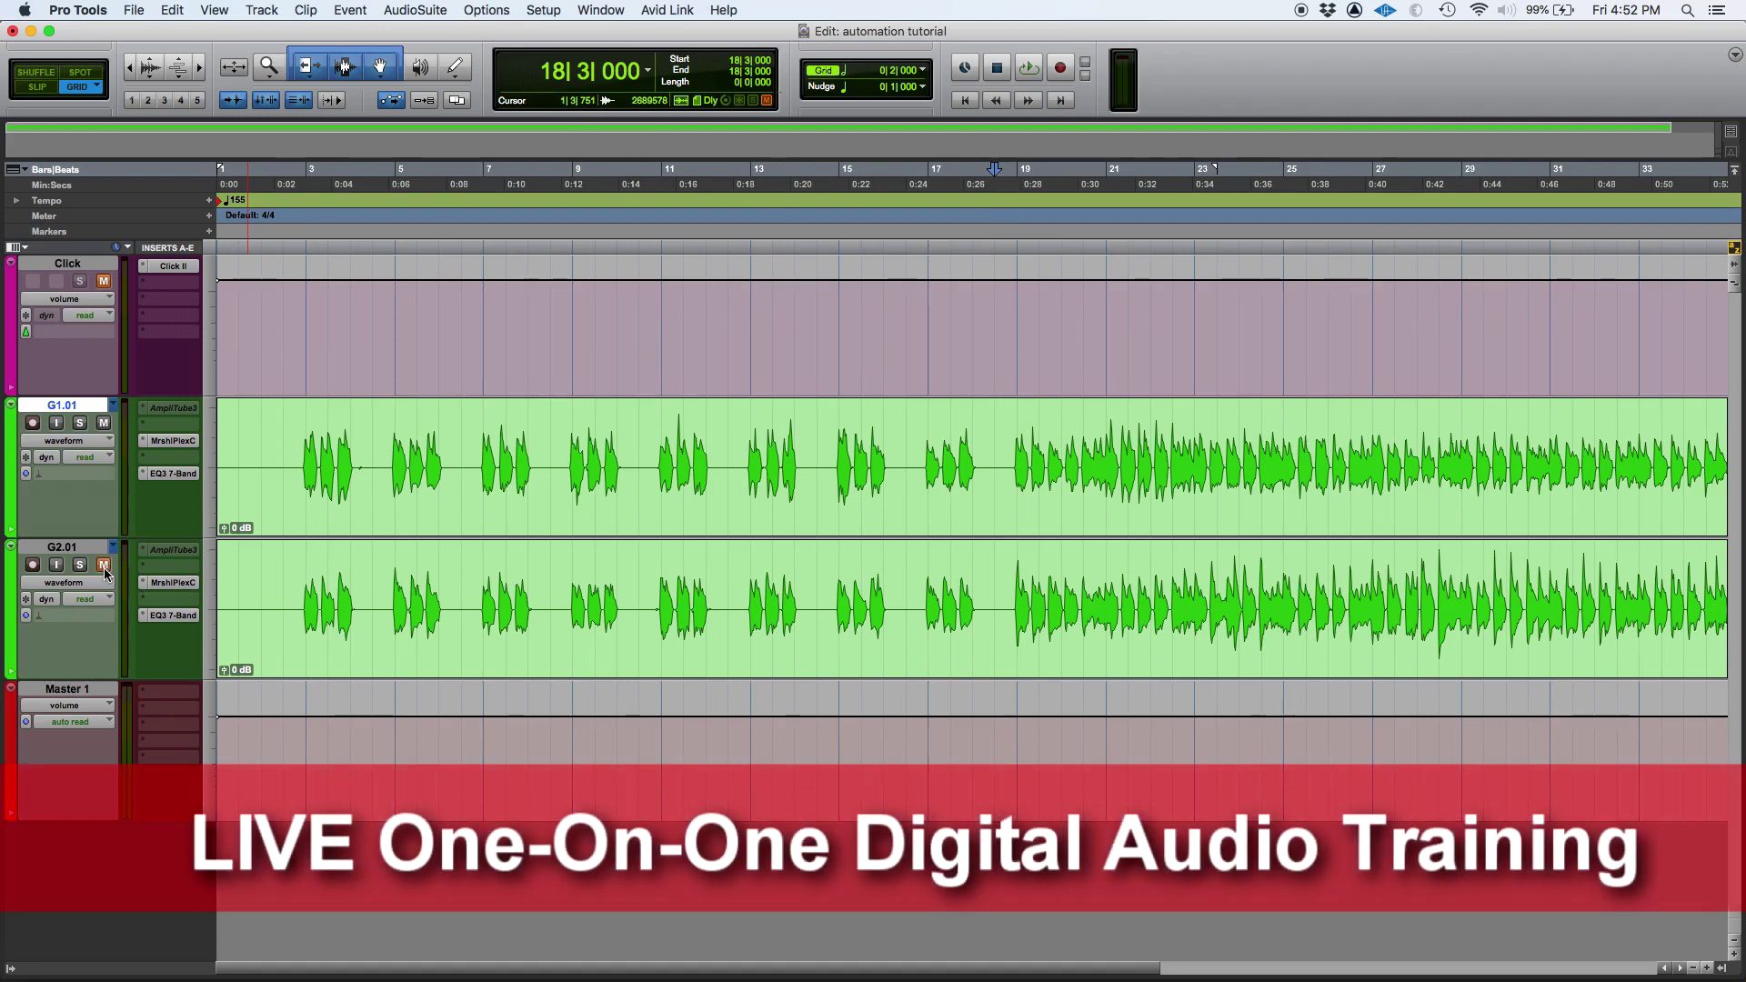
click(105, 566)
click(105, 424)
click(105, 424)
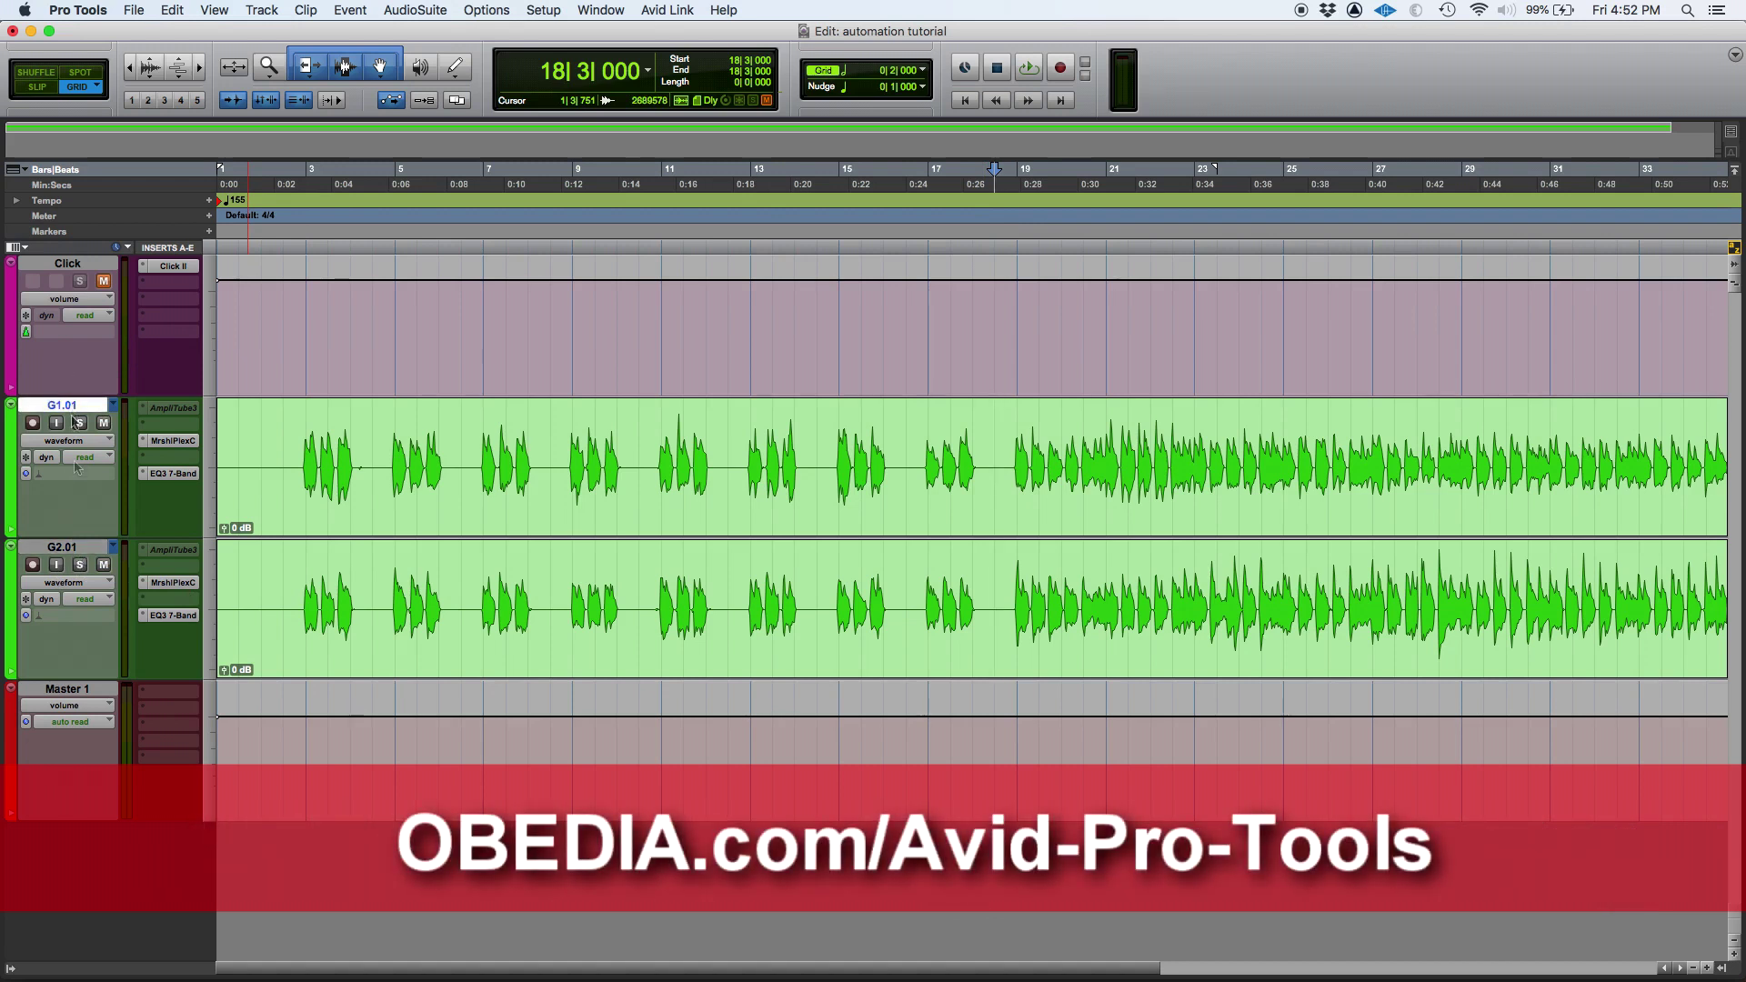
click(79, 552)
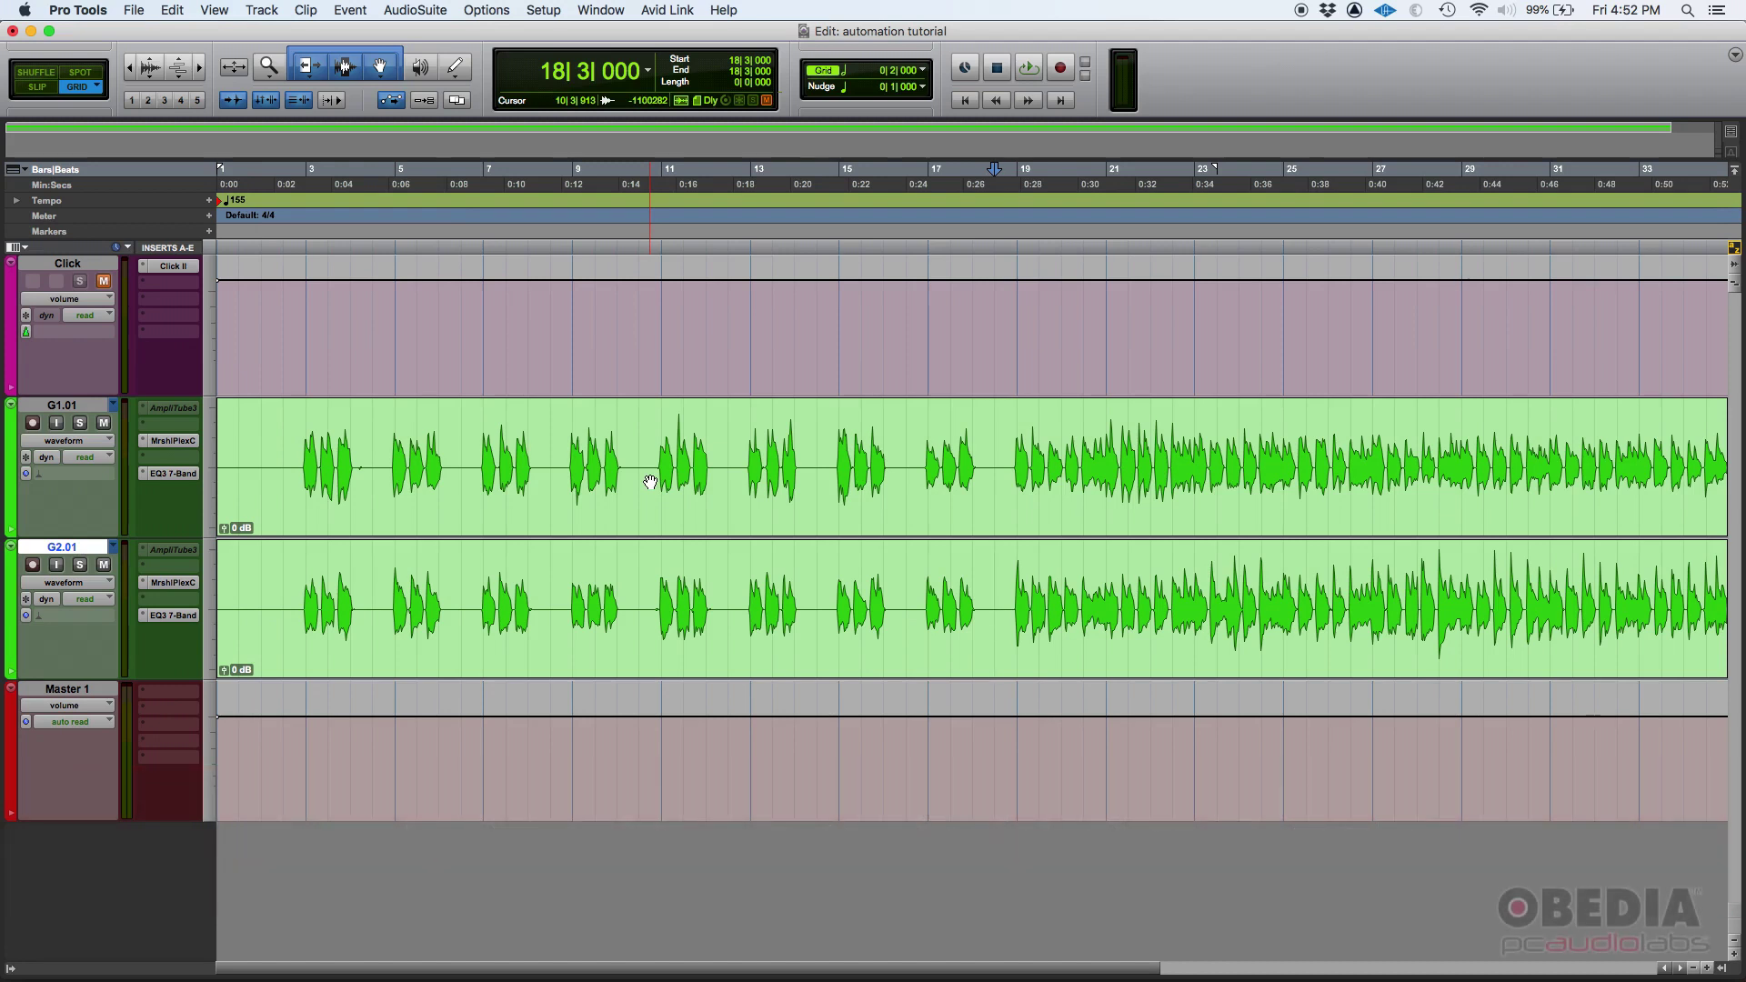
click(912, 455)
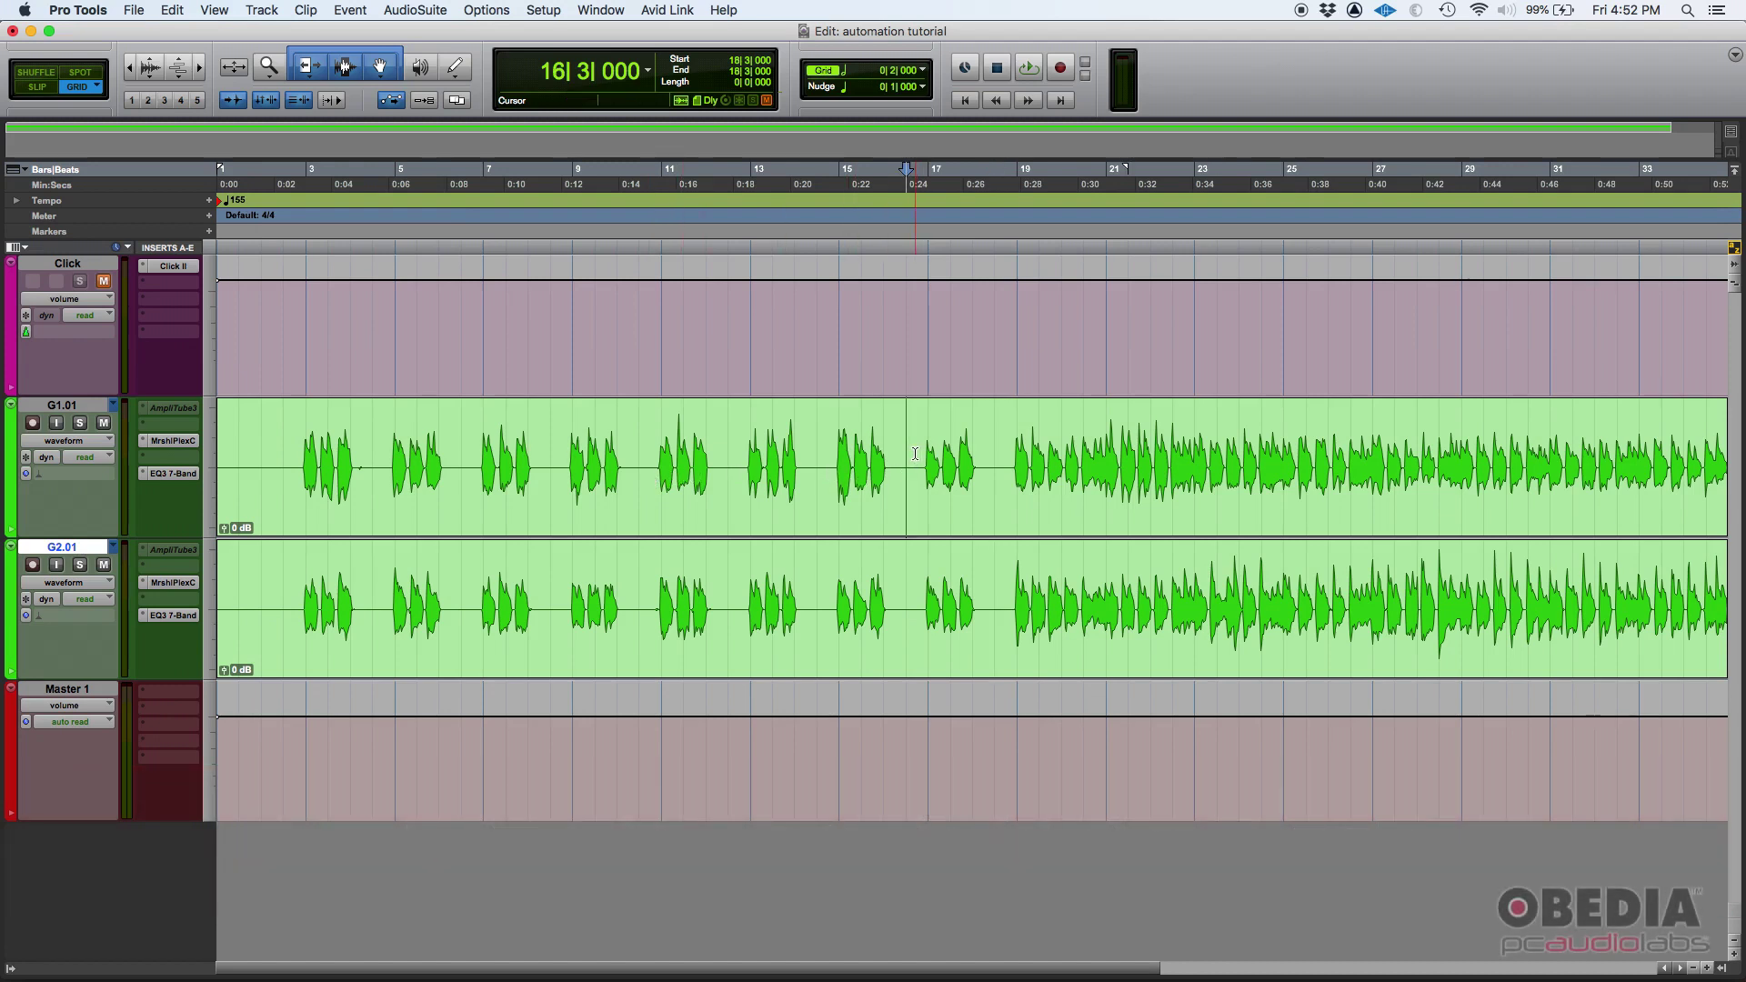
key(space)
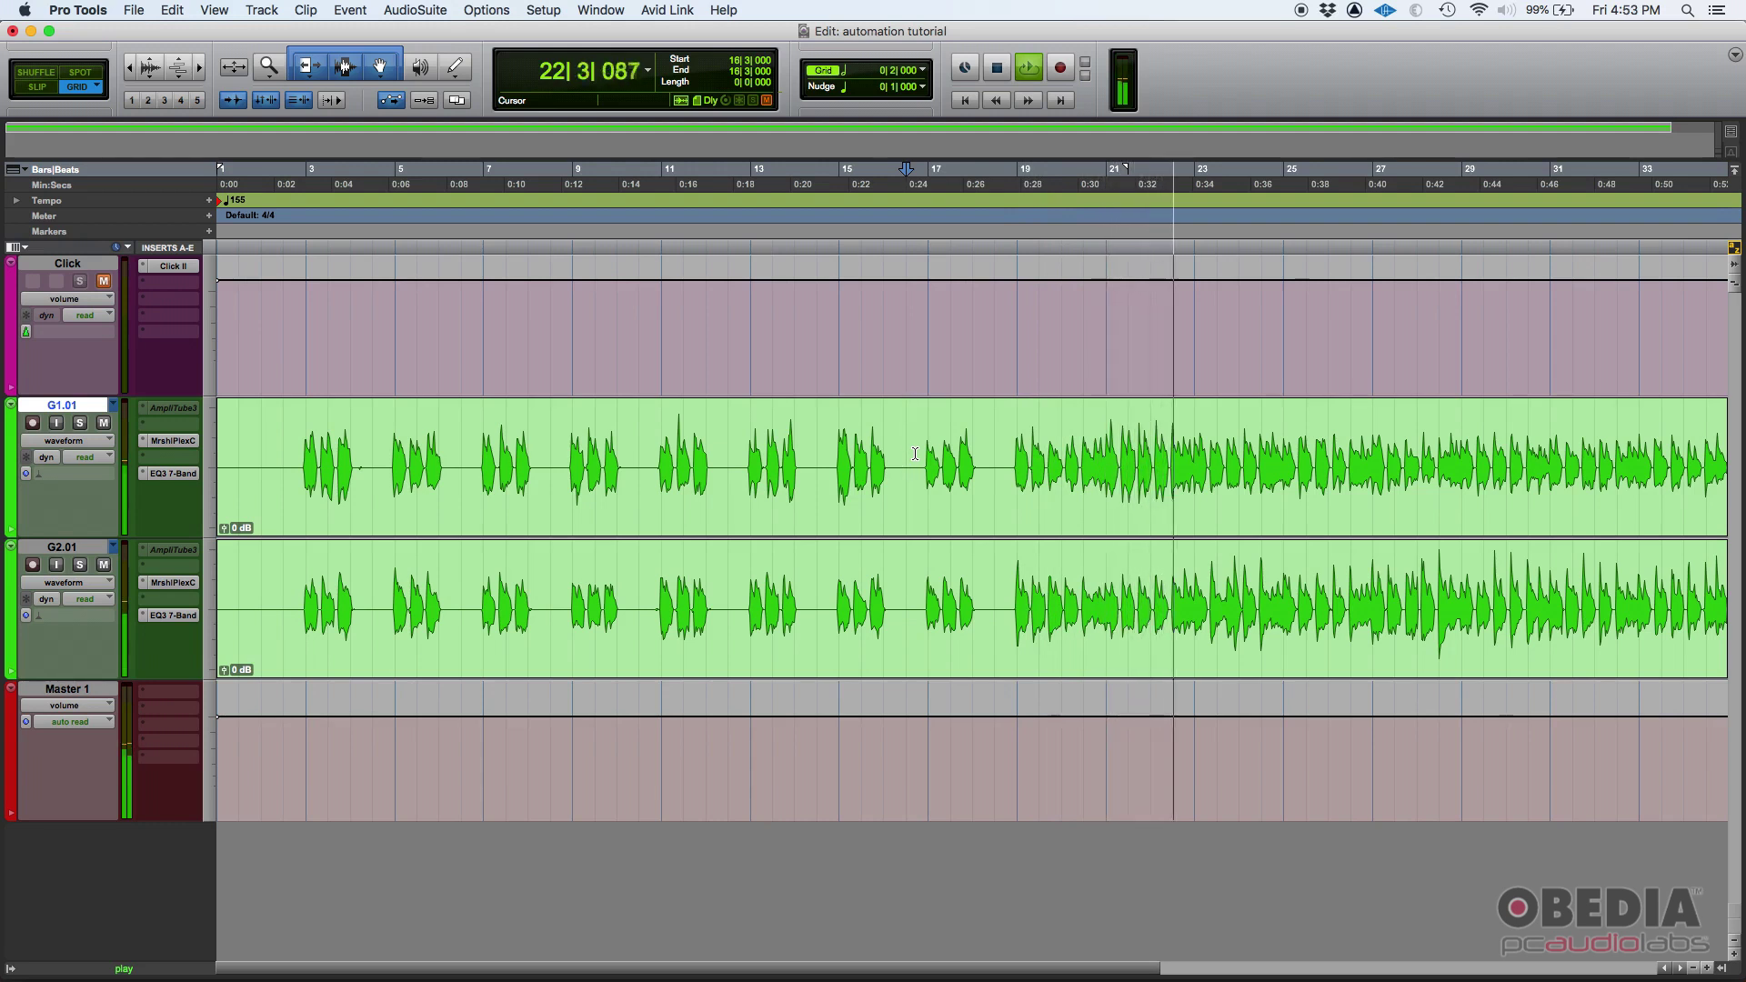
key(space)
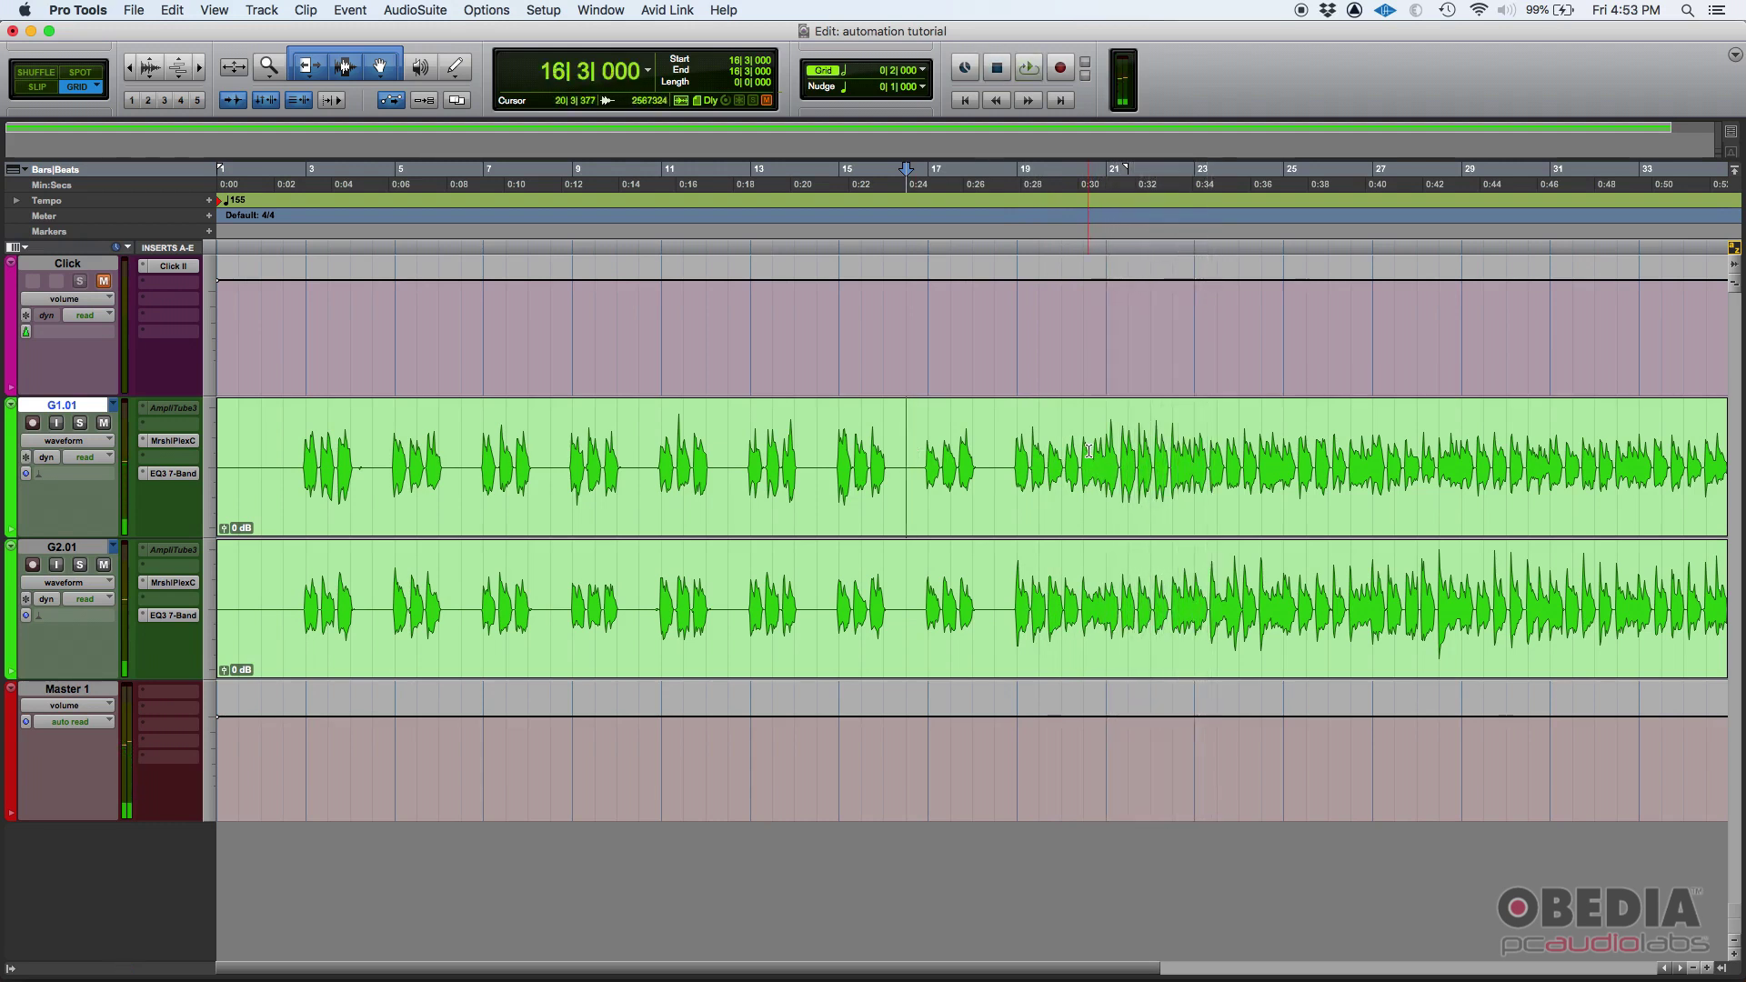
click(1088, 451)
drag(284, 455, 1666, 617)
click(1039, 451)
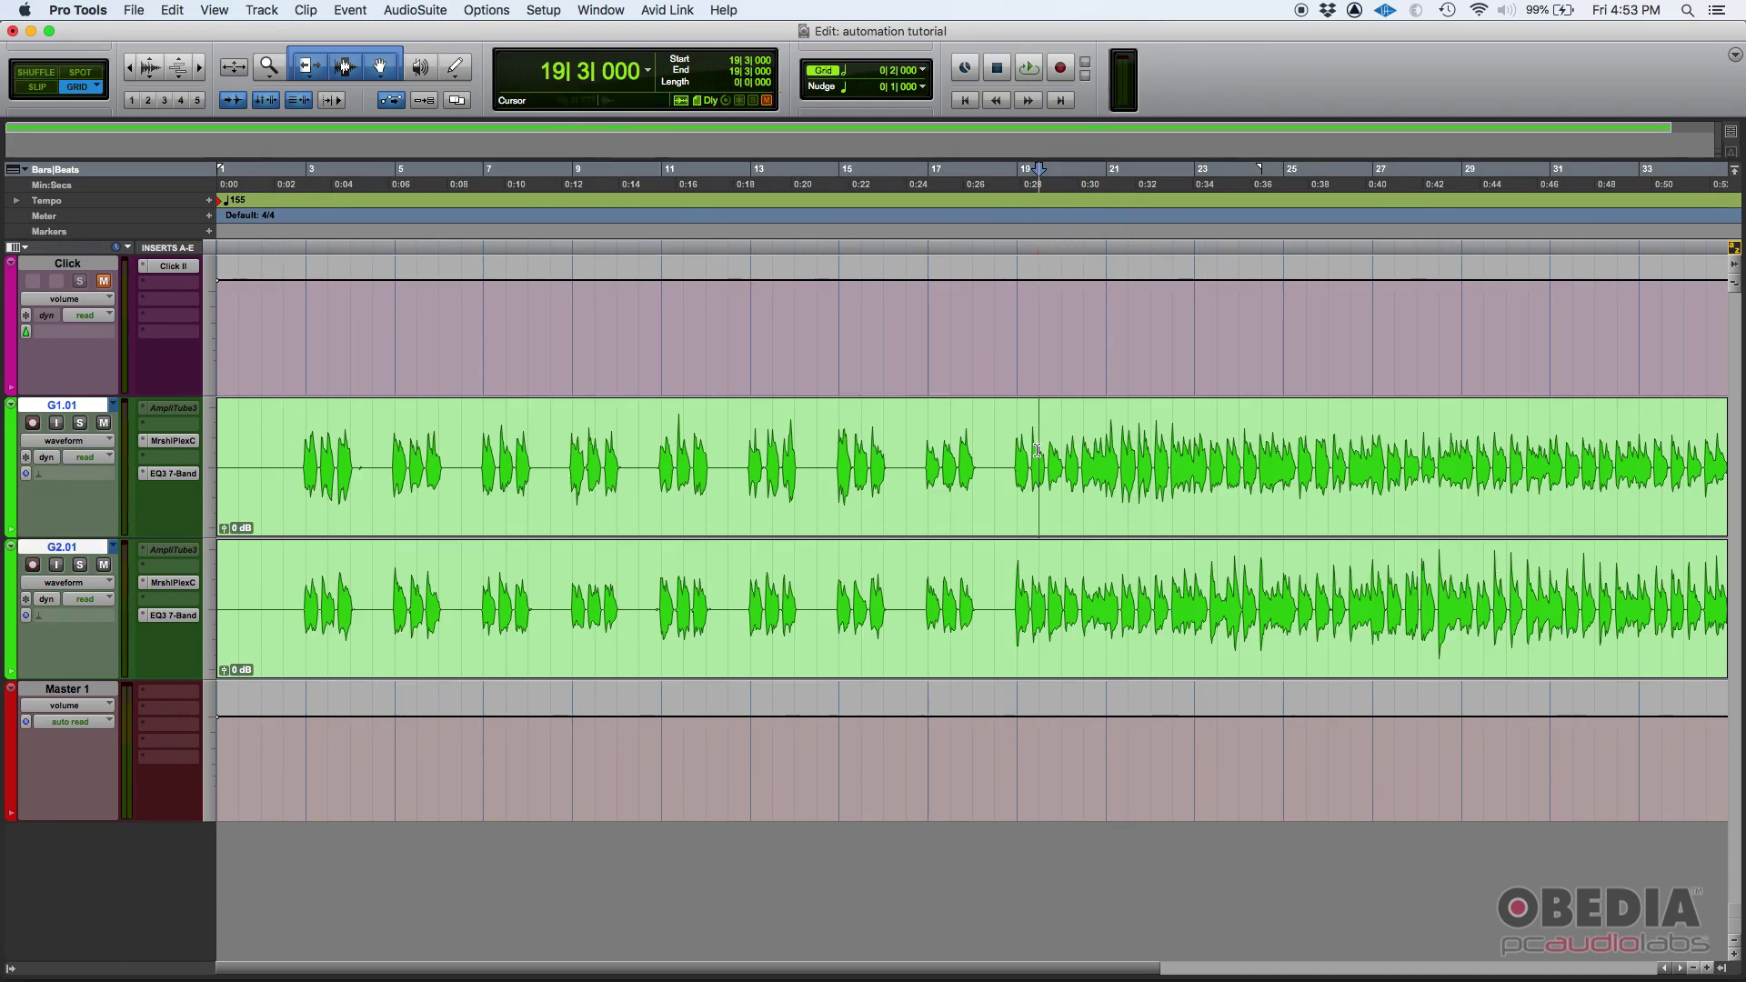
click(1020, 446)
key(super+bracketright)
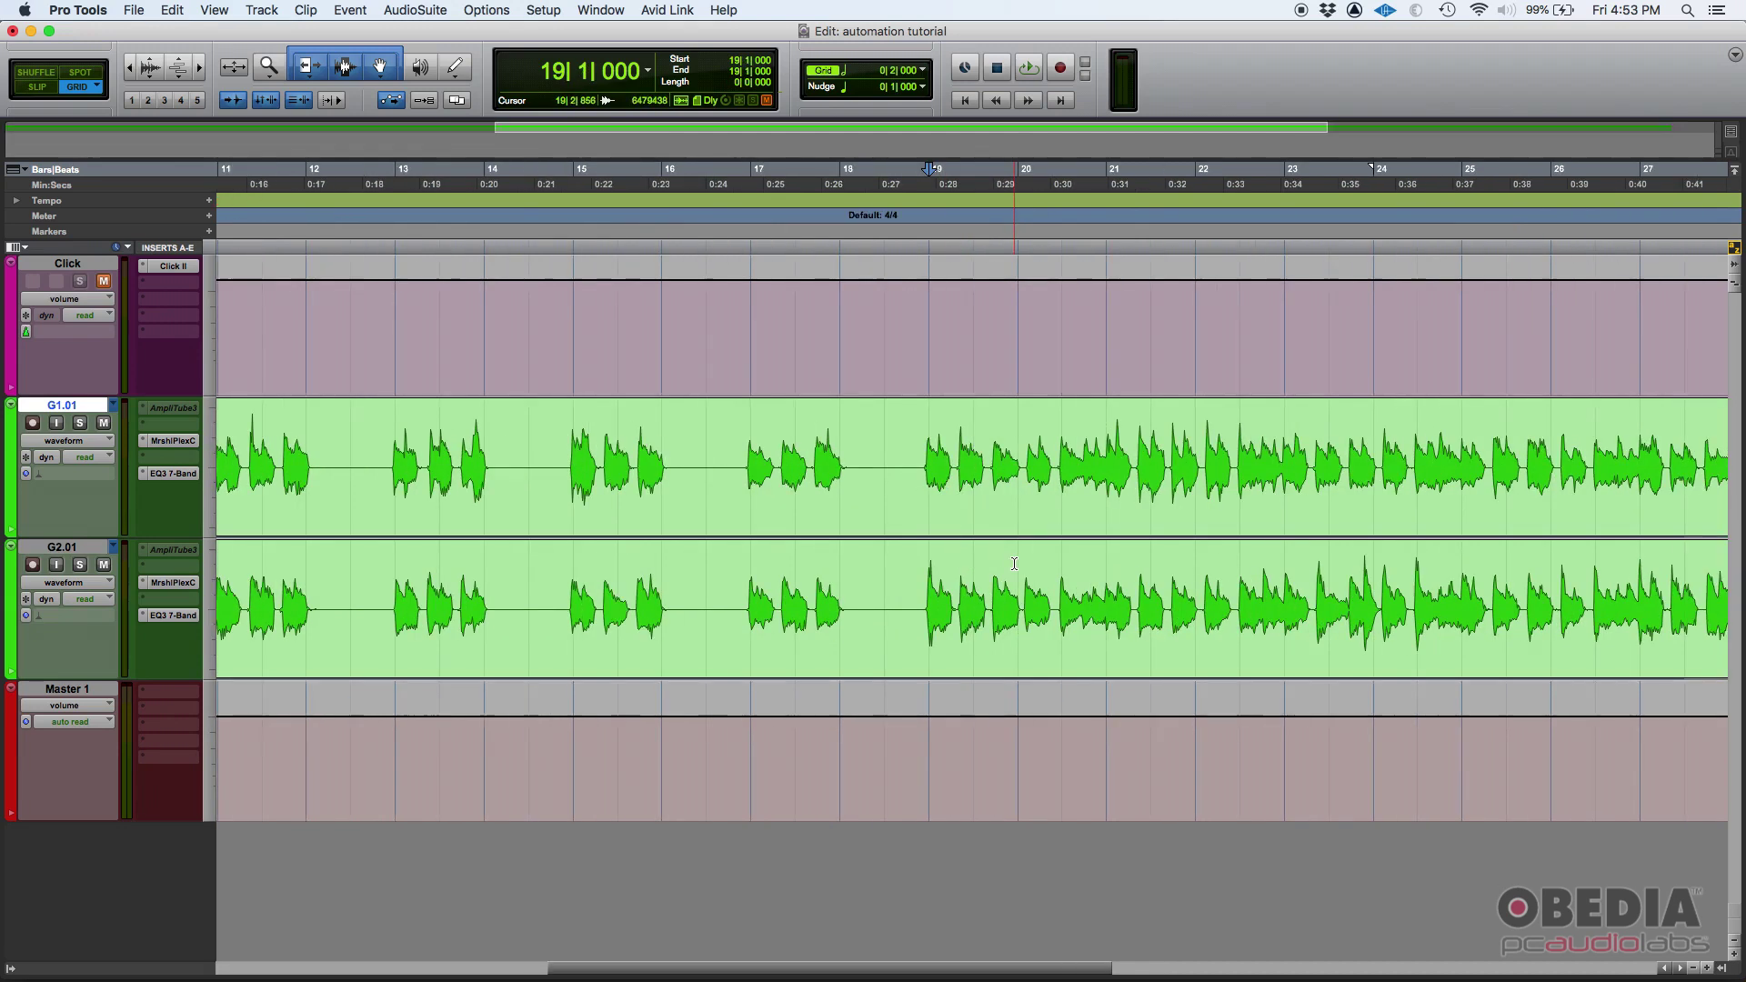
scroll(1014, 564, right, 7)
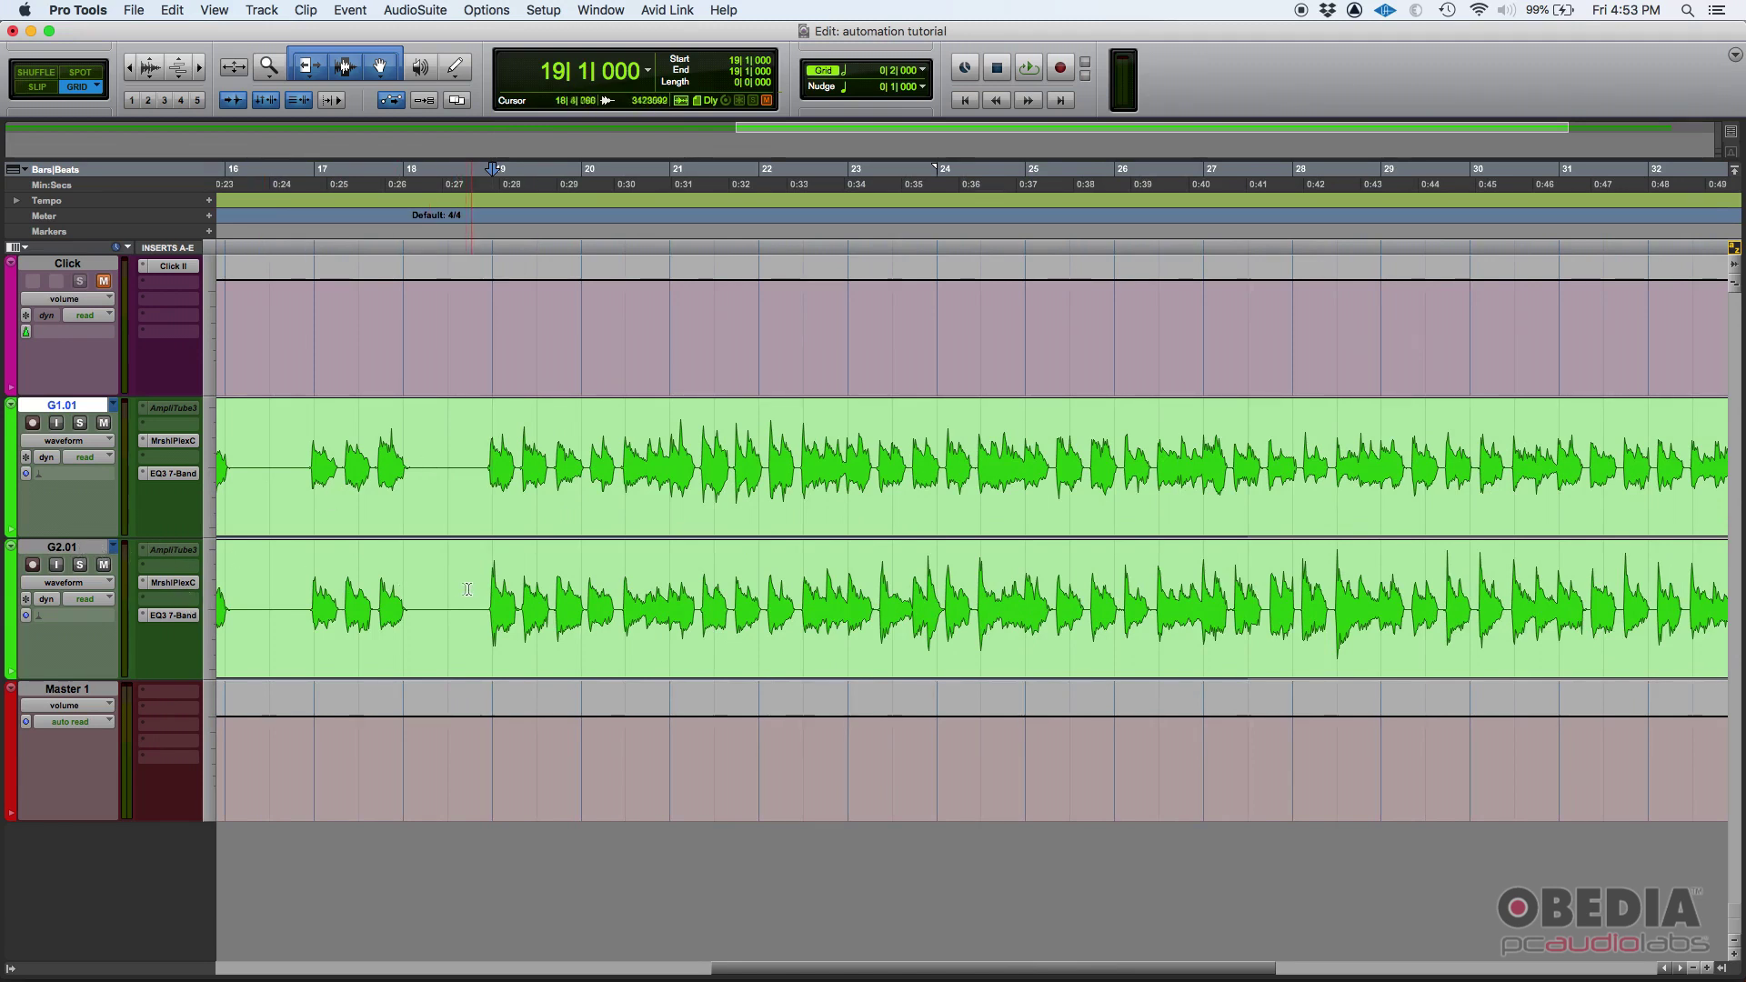
drag(493, 591, 1248, 609)
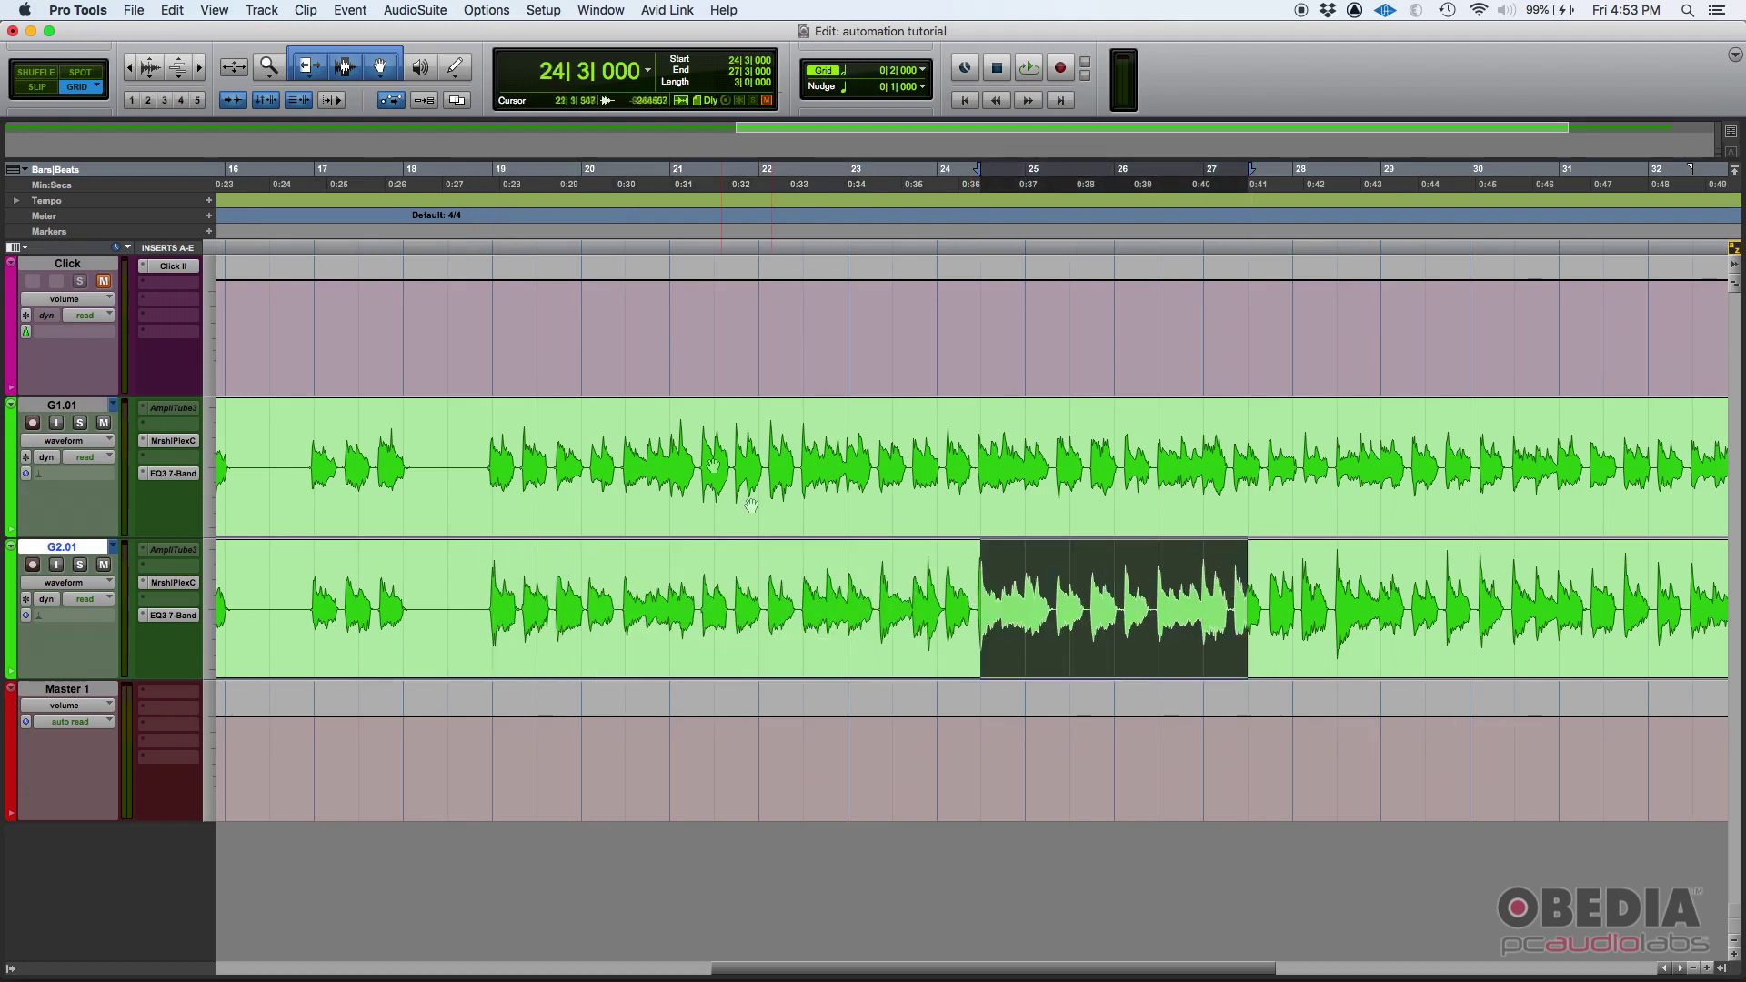
drag(475, 452, 966, 448)
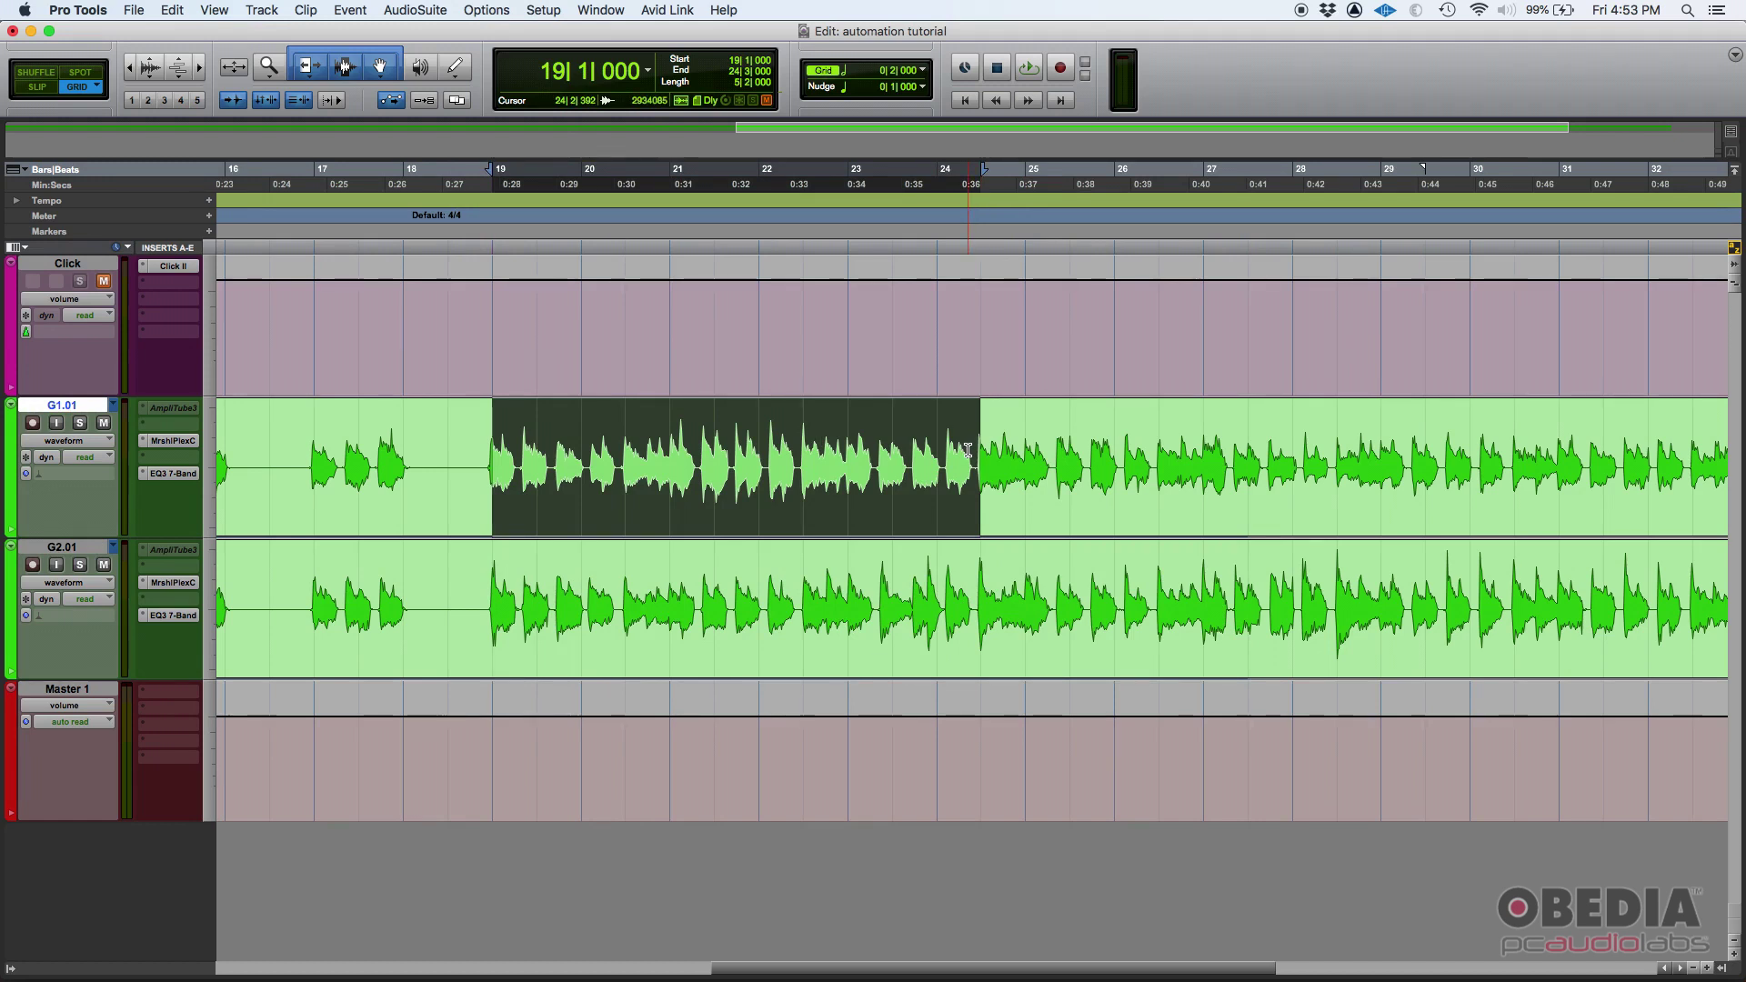
click(455, 441)
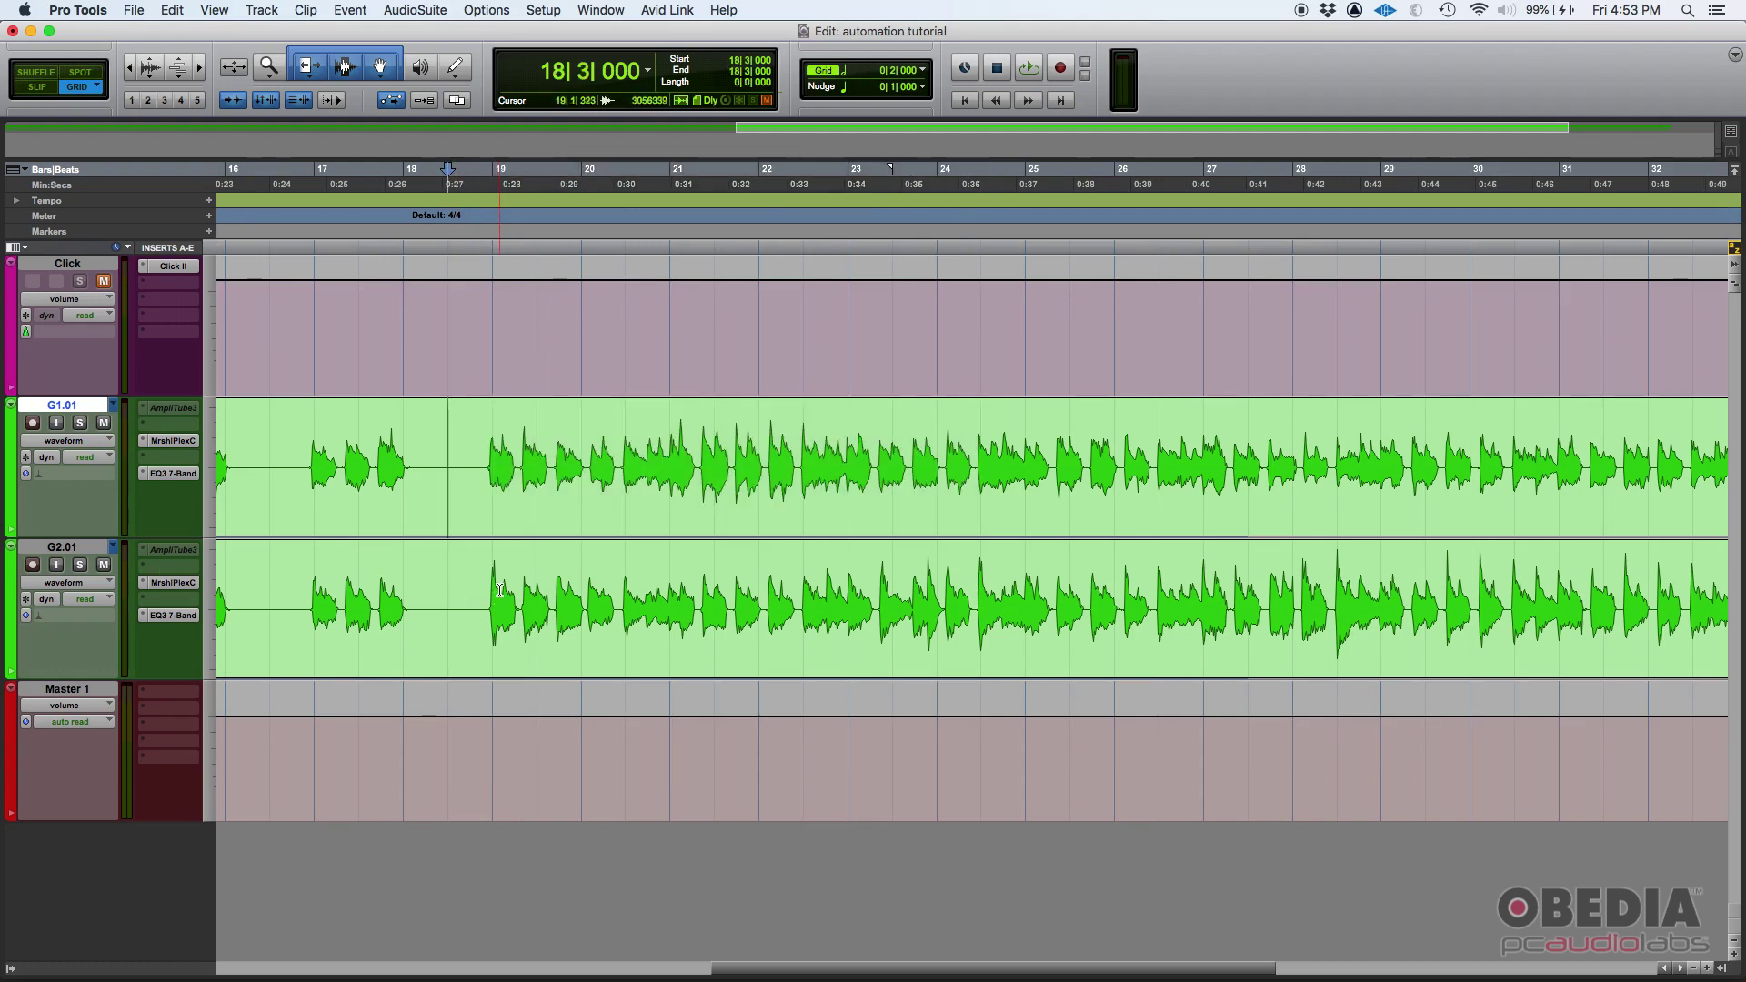
key(super+bracketleft)
key(super+bracketleft)
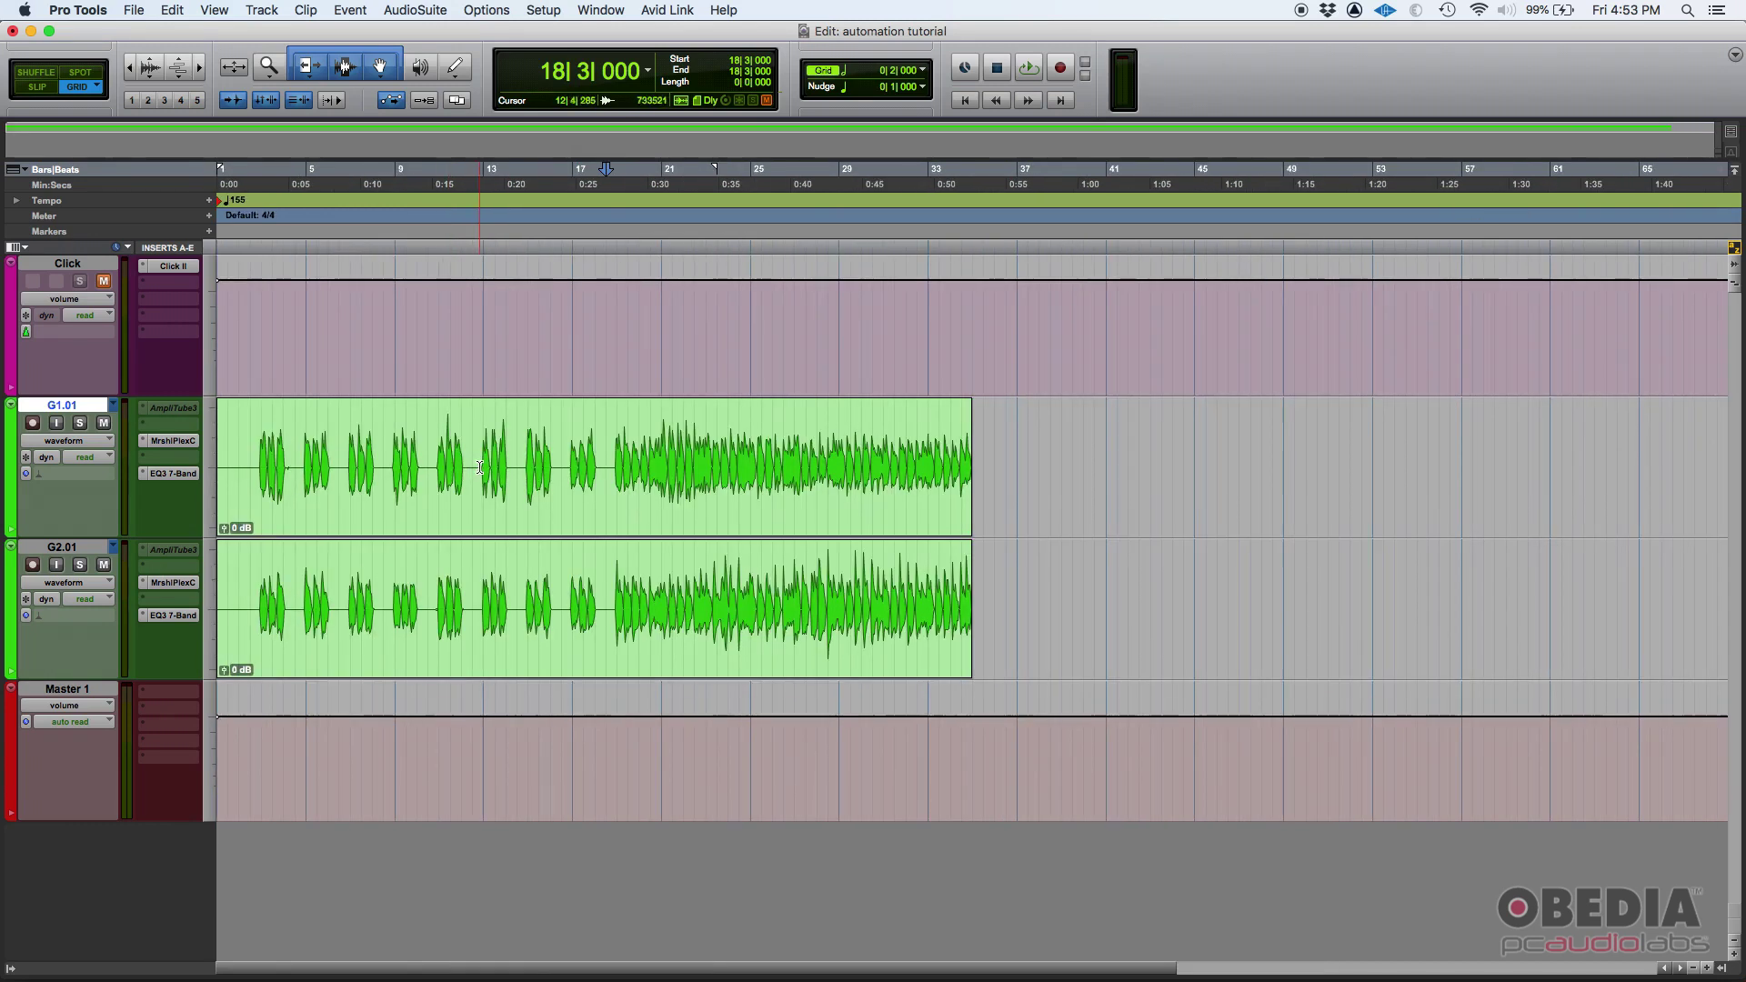
click(352, 451)
key(super+bracketright)
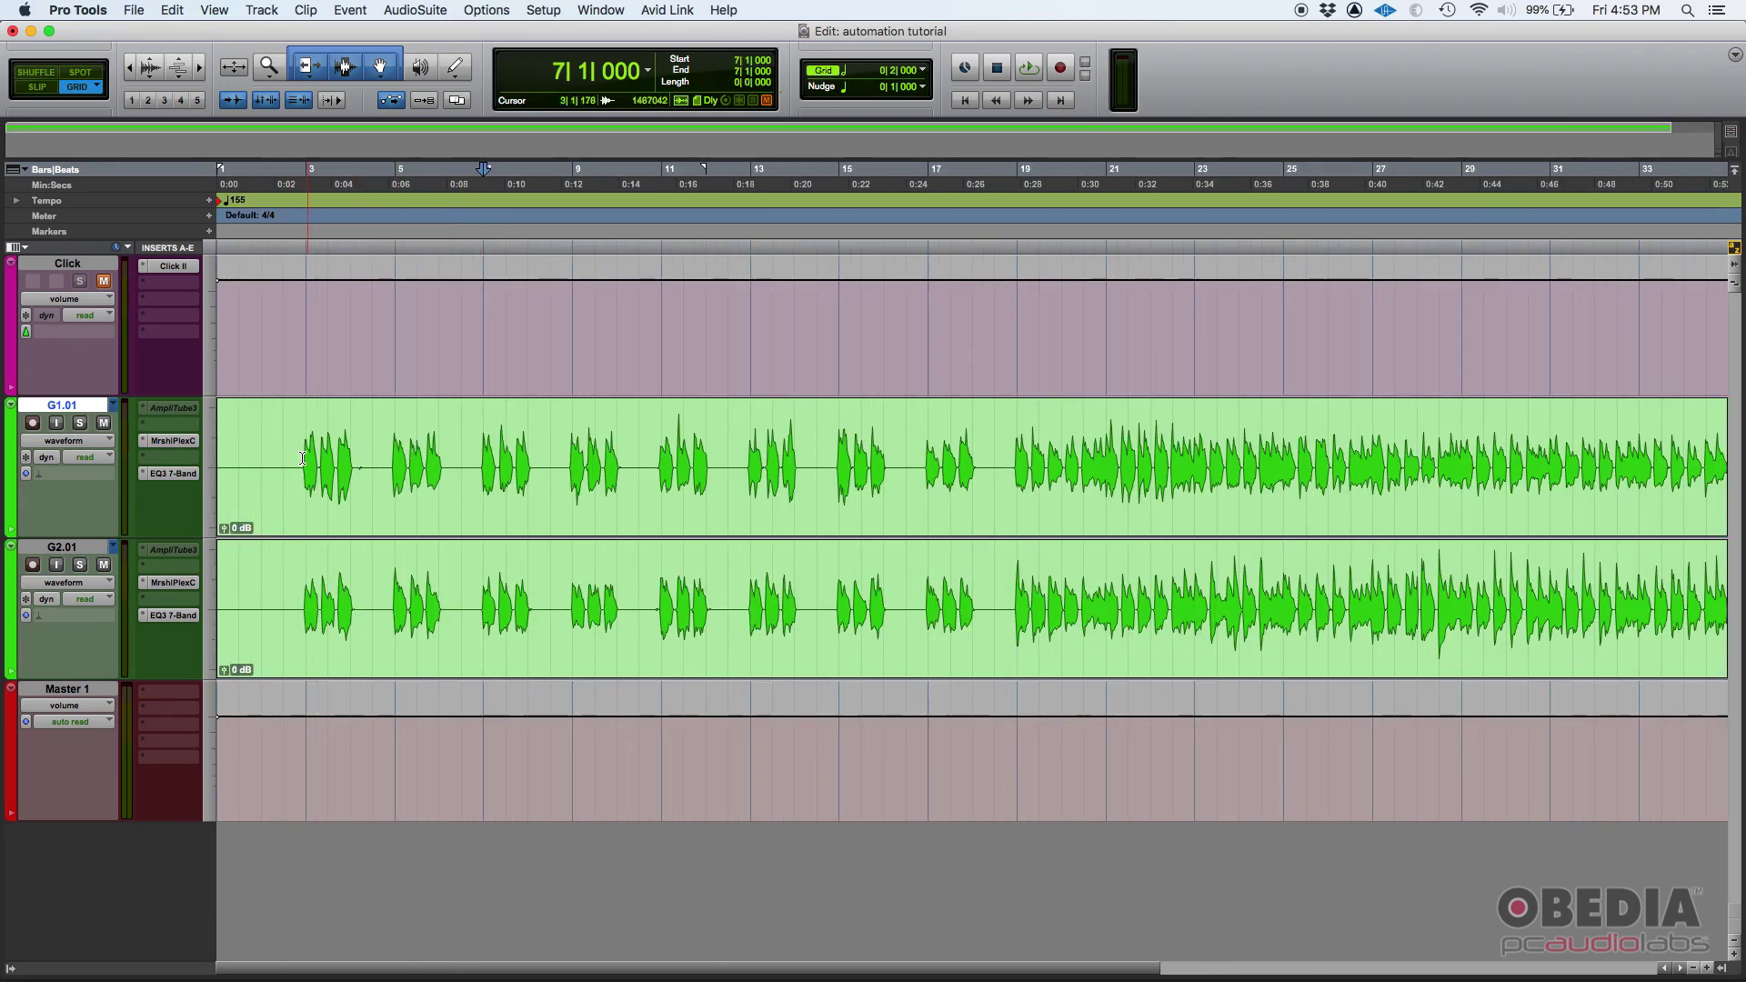
drag(307, 459, 356, 459)
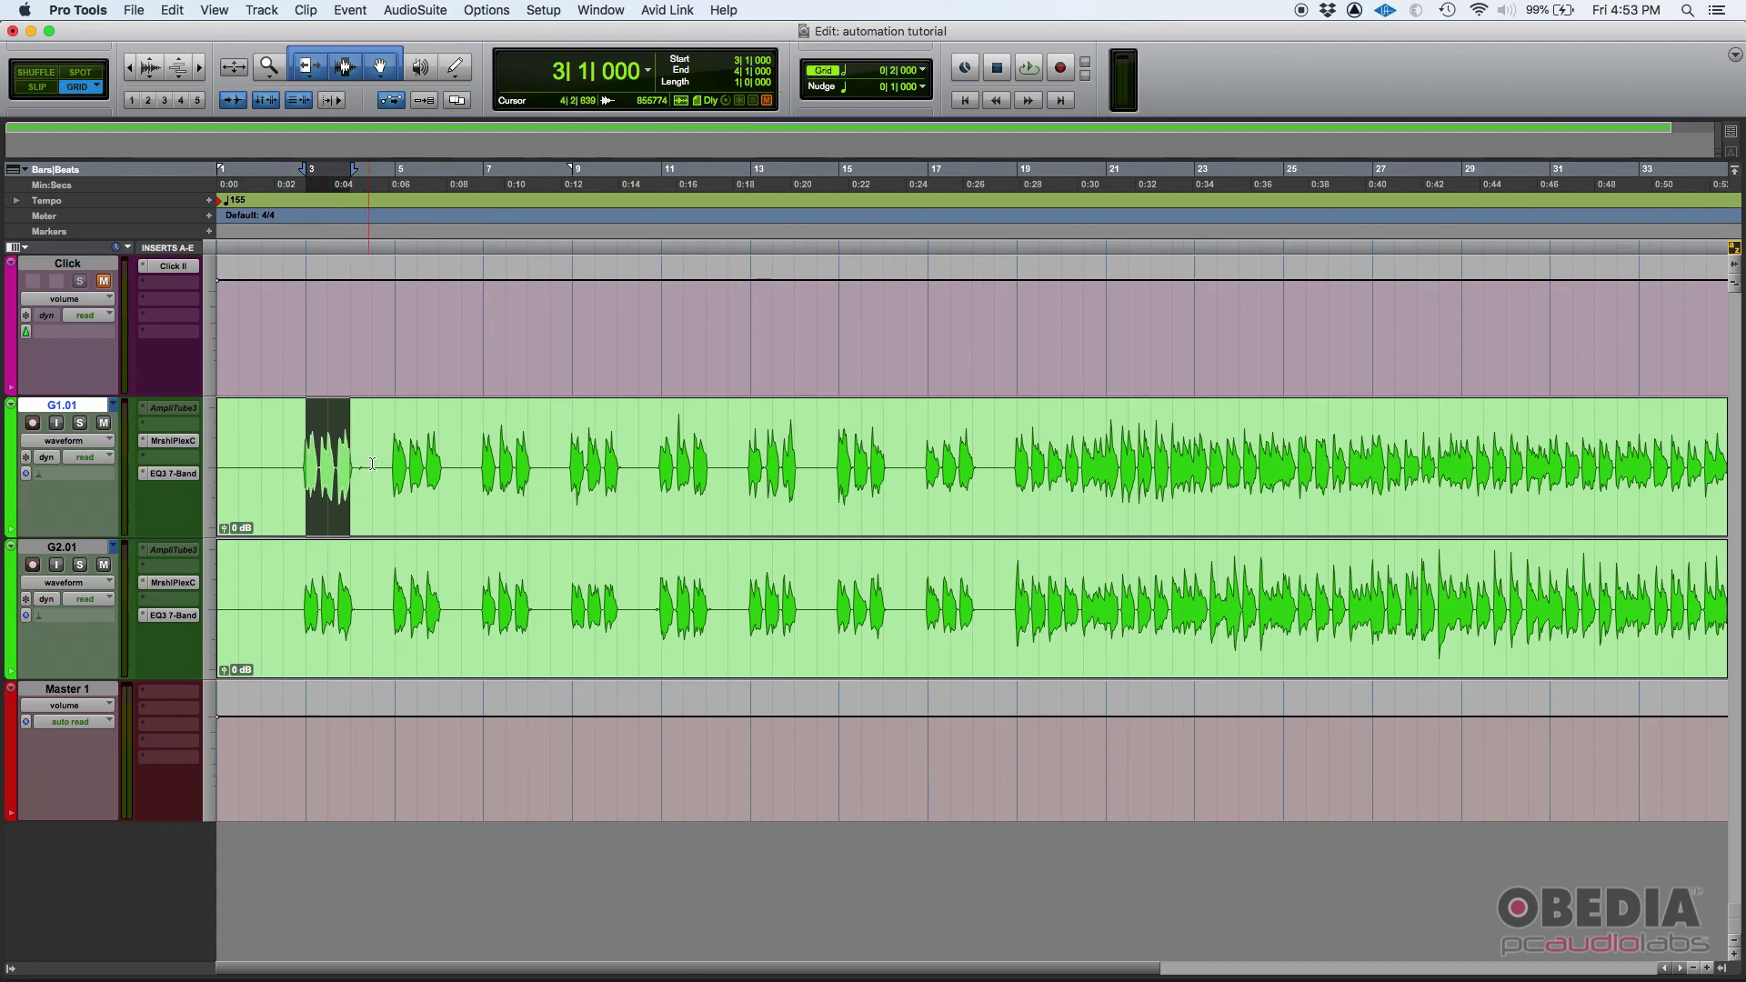
drag(397, 464, 446, 464)
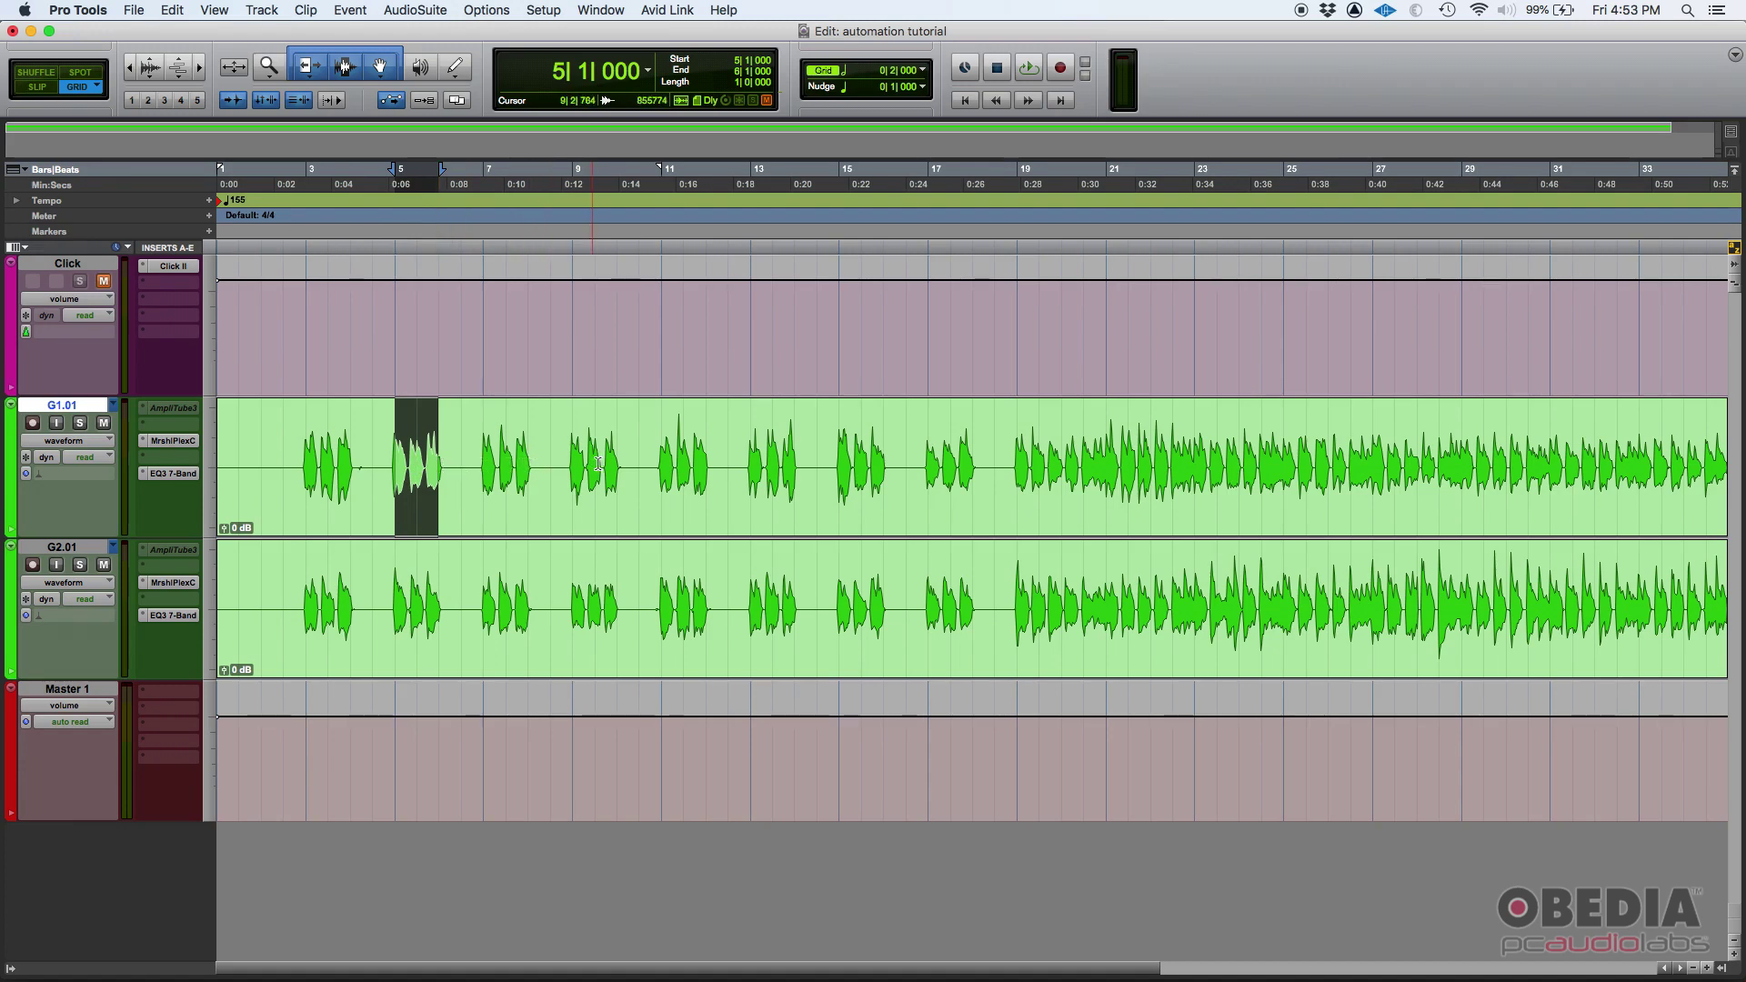
click(1039, 466)
key(super+bracketleft)
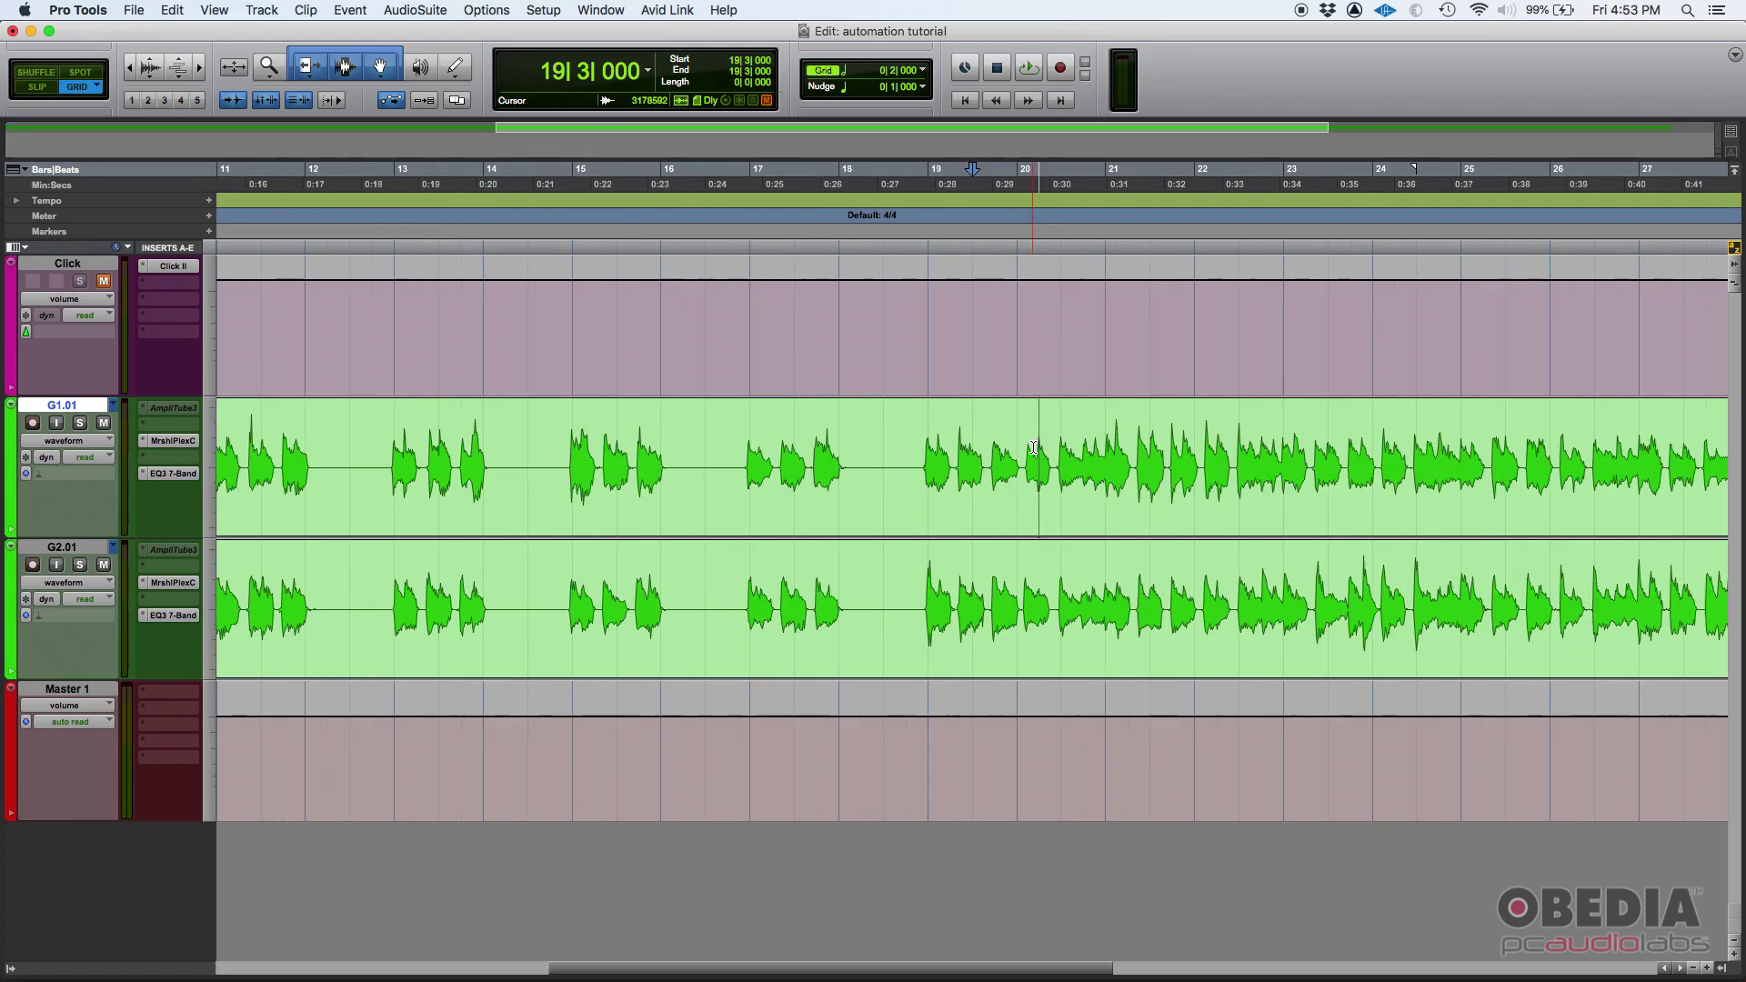
click(809, 464)
key(super+bracketright)
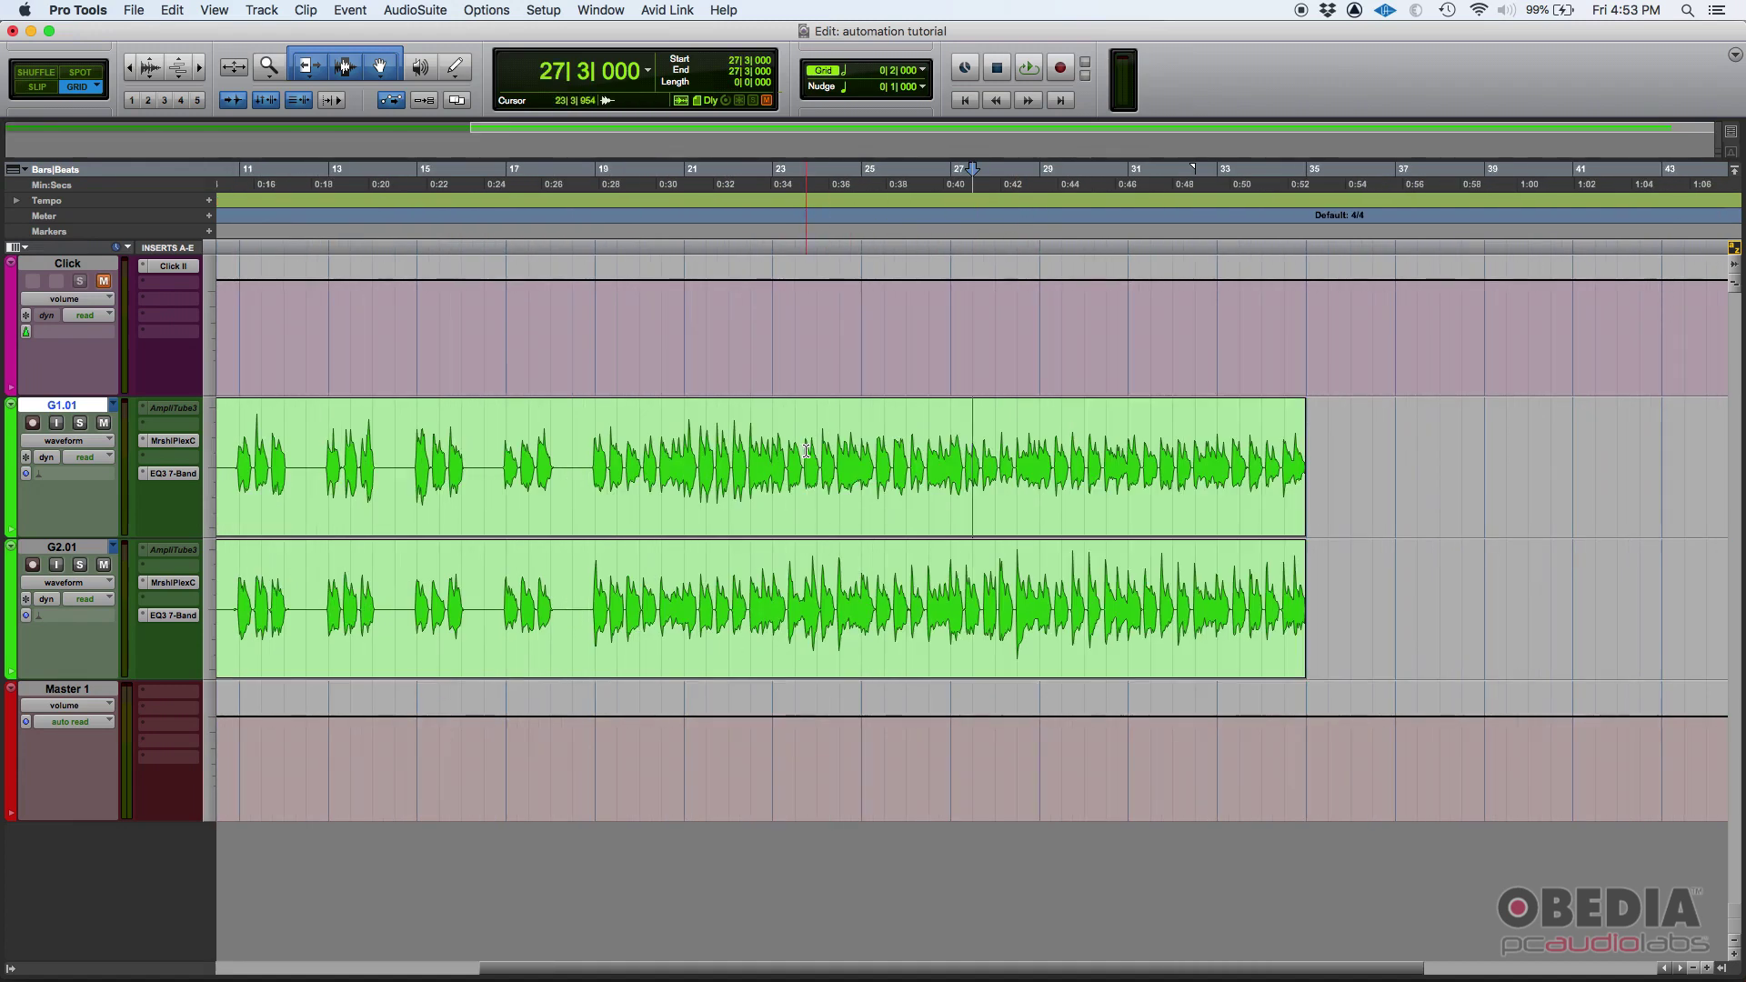
key(super+bracketright)
key(super+bracketleft)
click(595, 461)
key(super+bracketright)
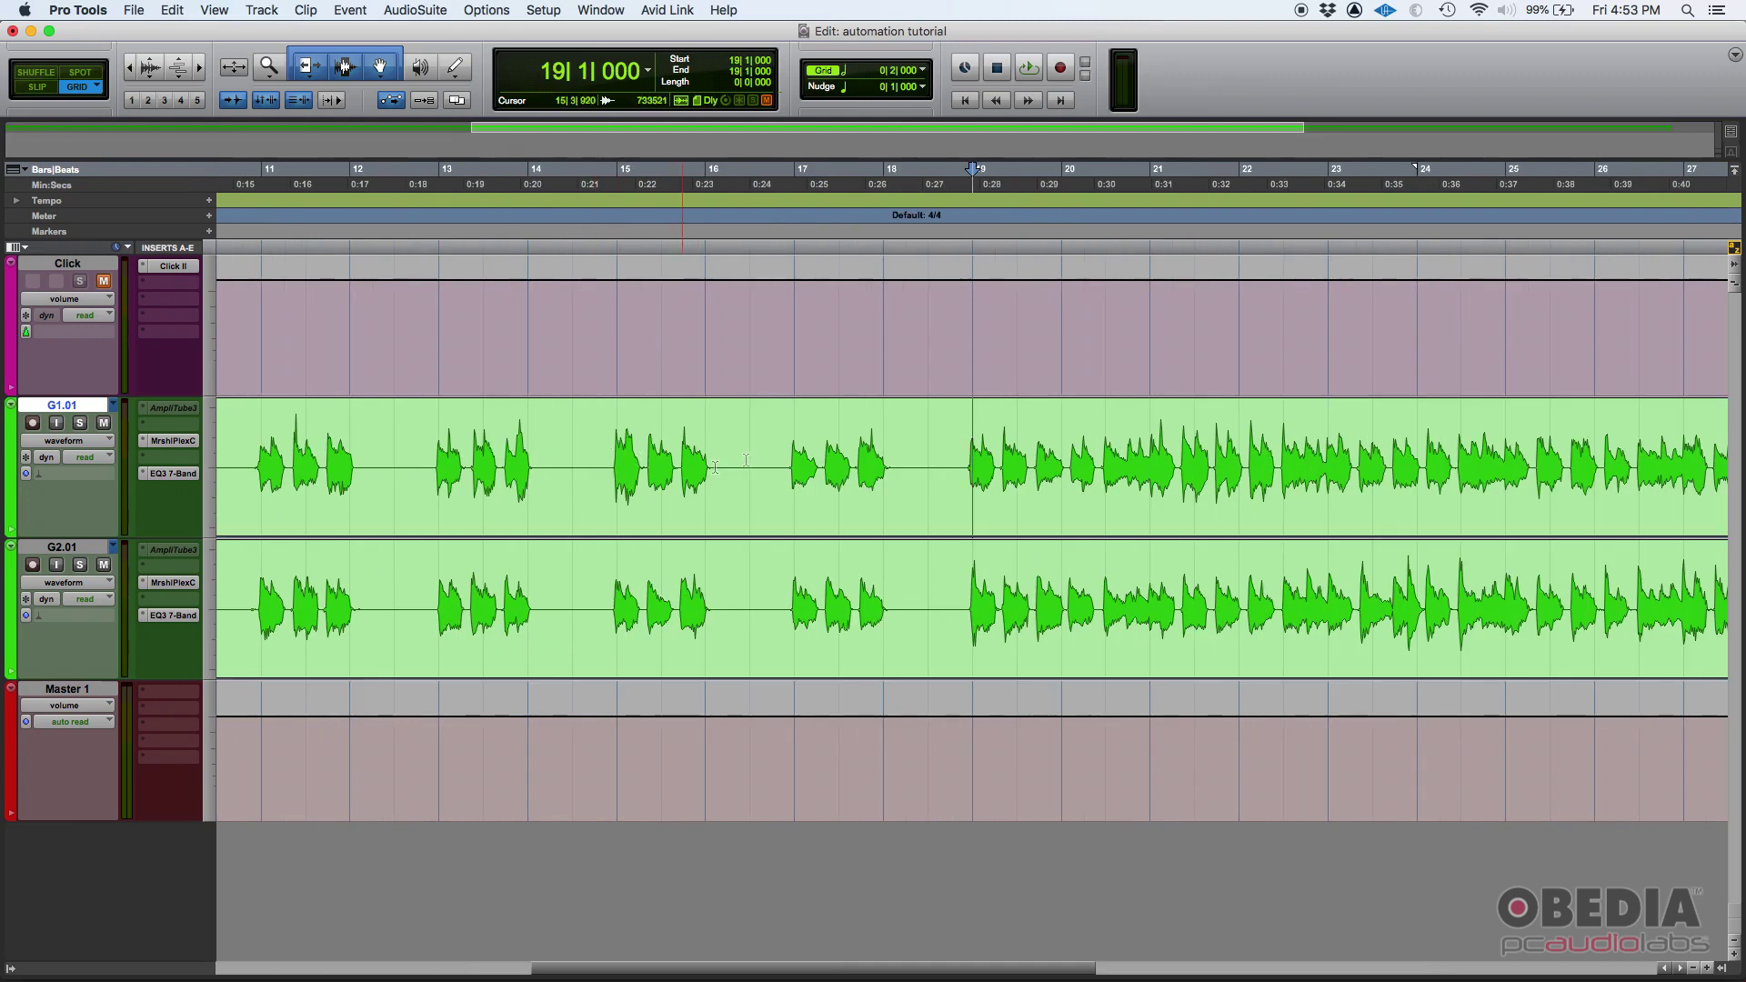
key(space)
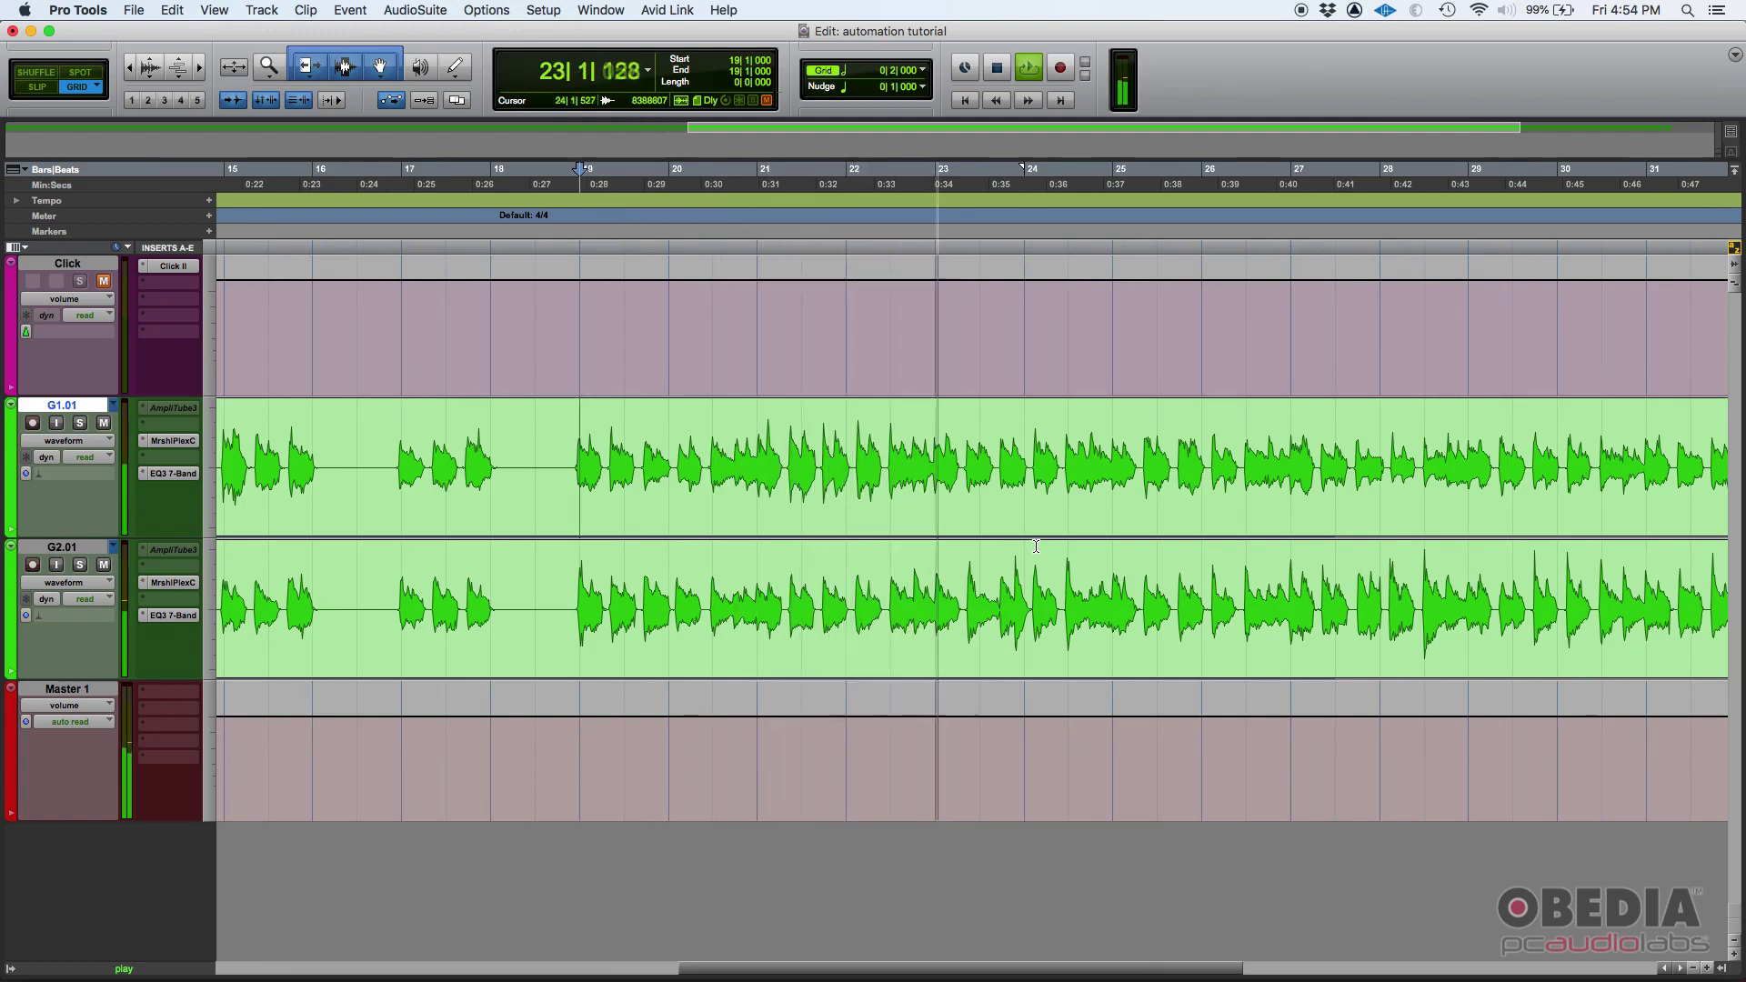
key(space)
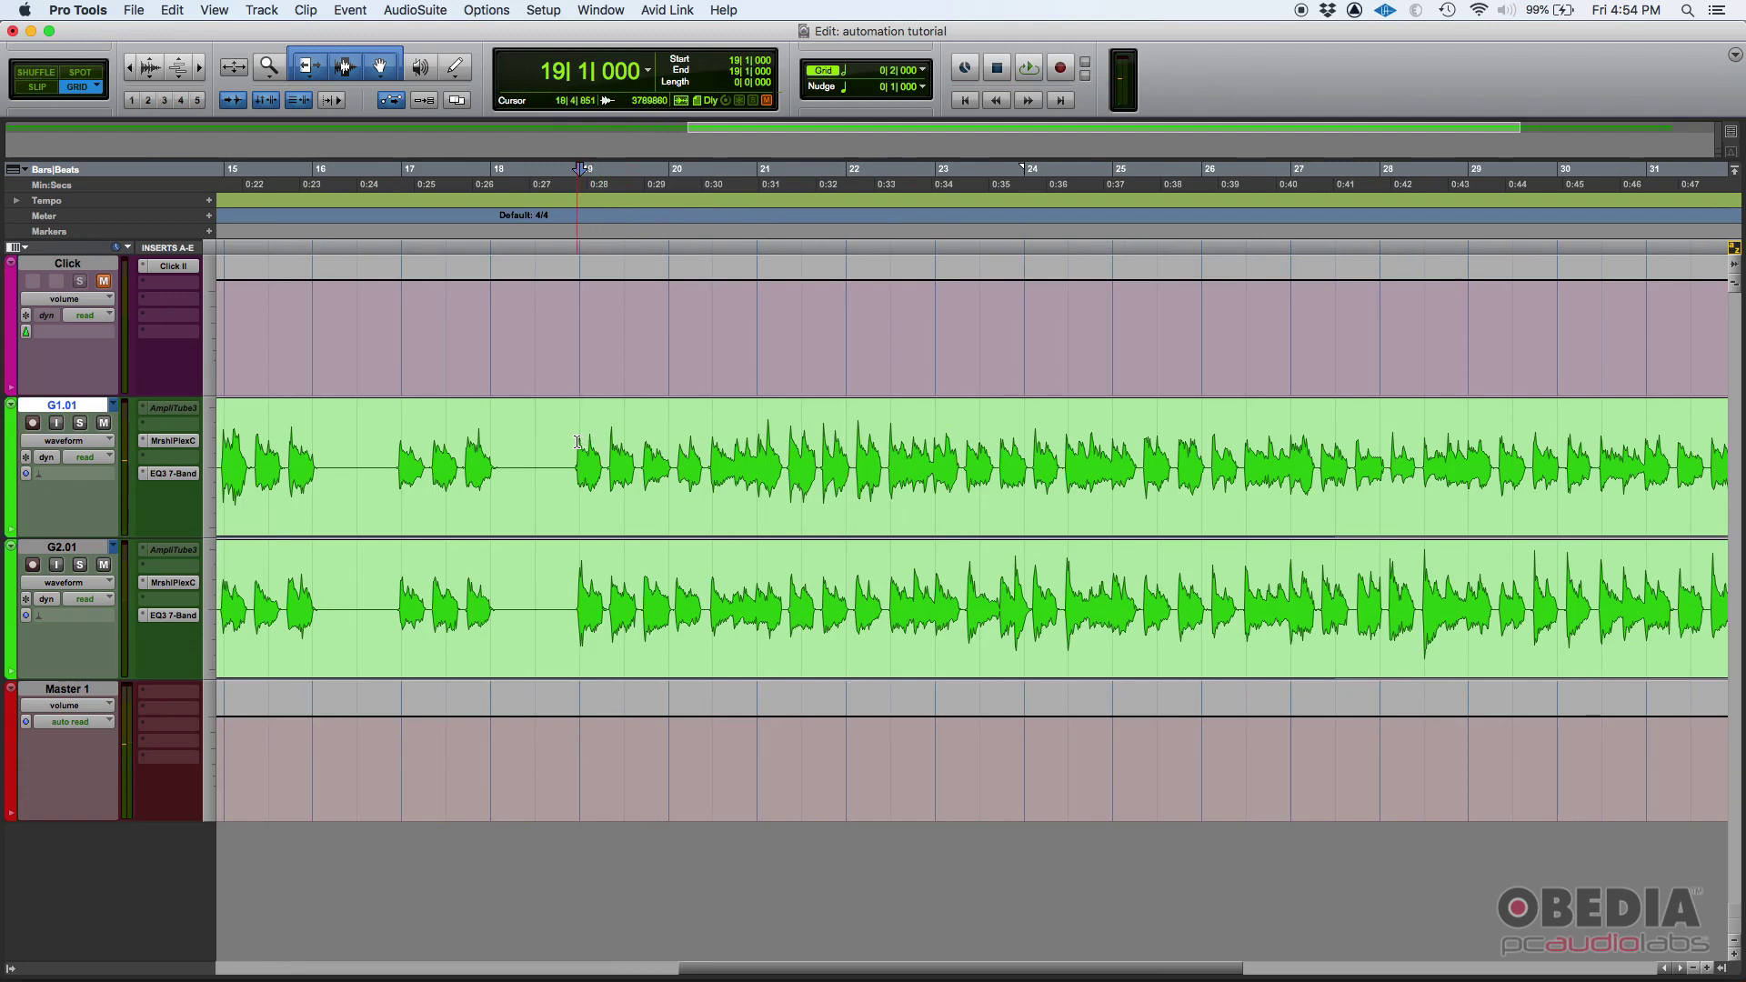
drag(578, 442, 943, 441)
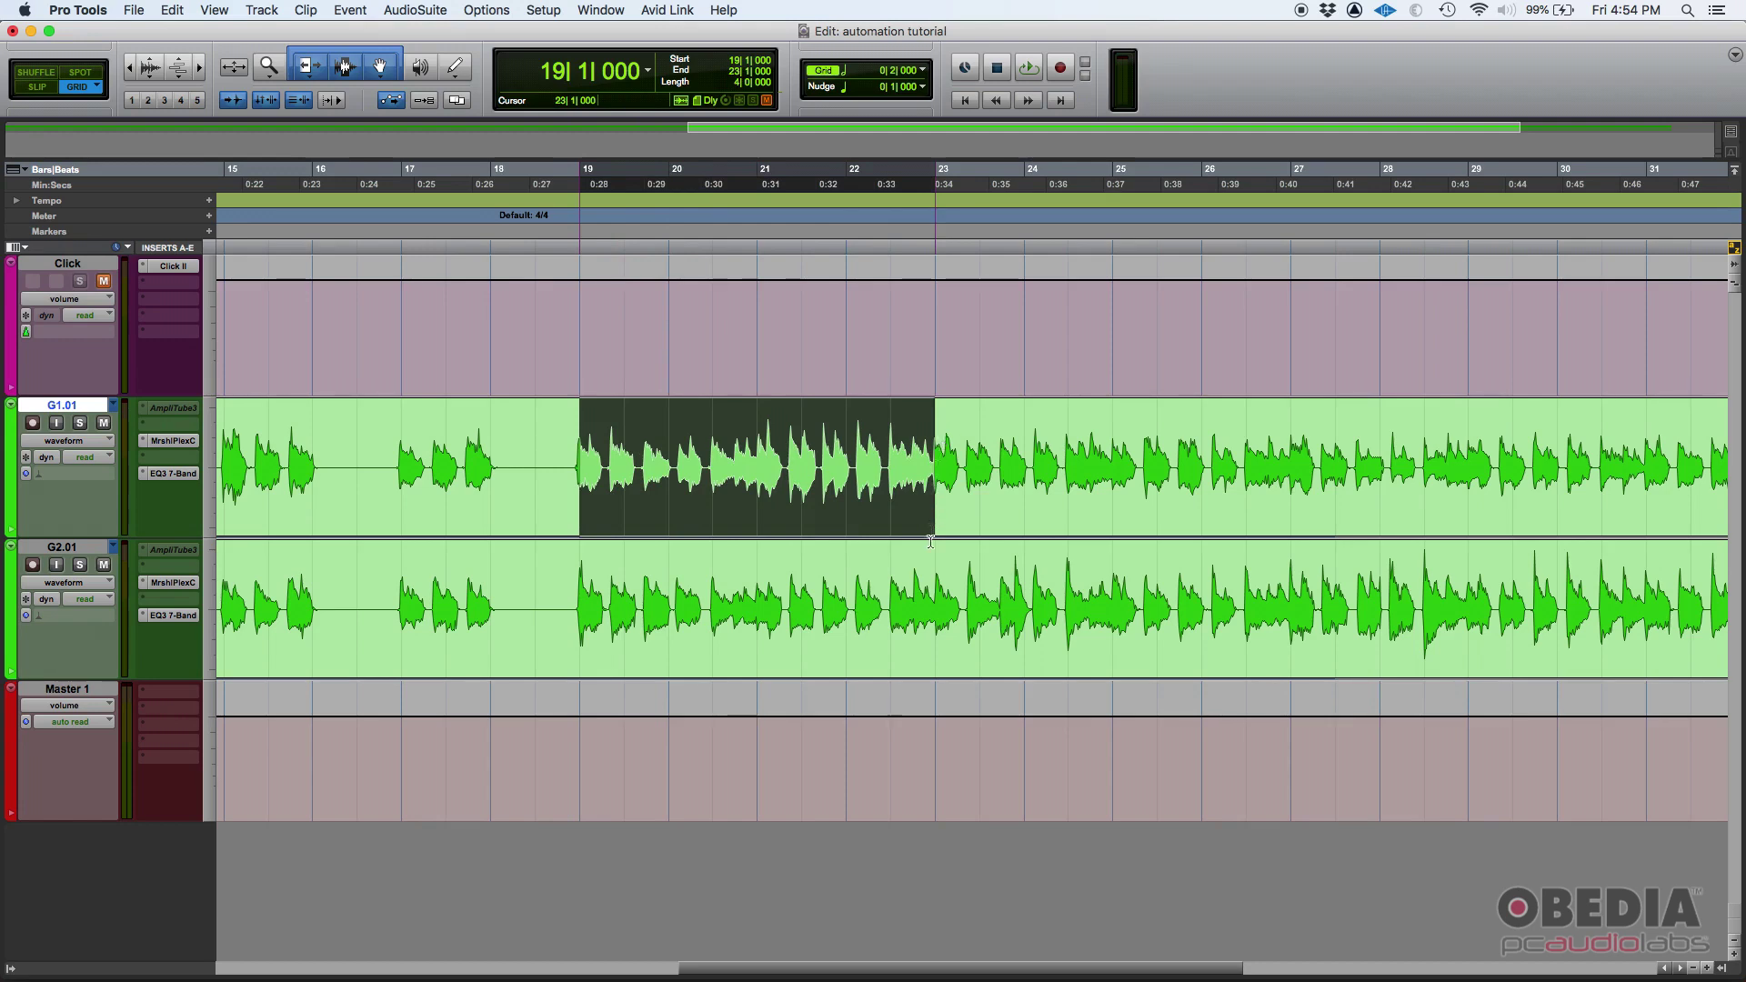
drag(930, 542, 933, 582)
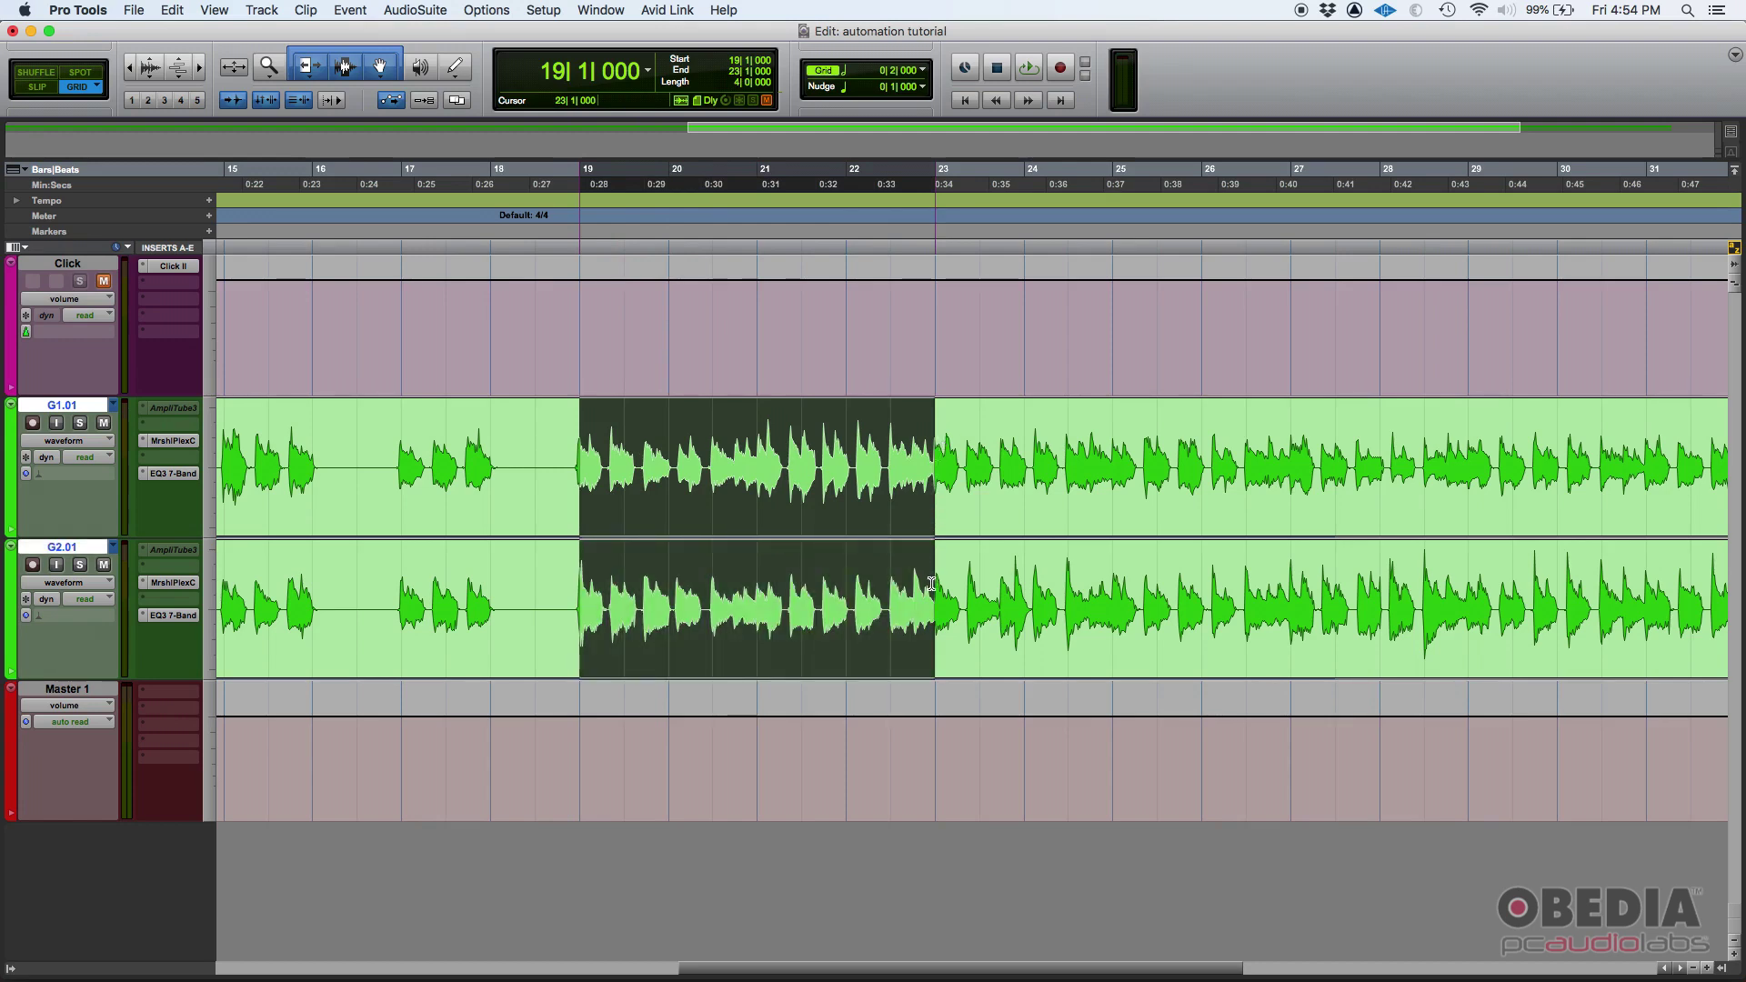
click(576, 447)
double_click(580, 448)
click(563, 453)
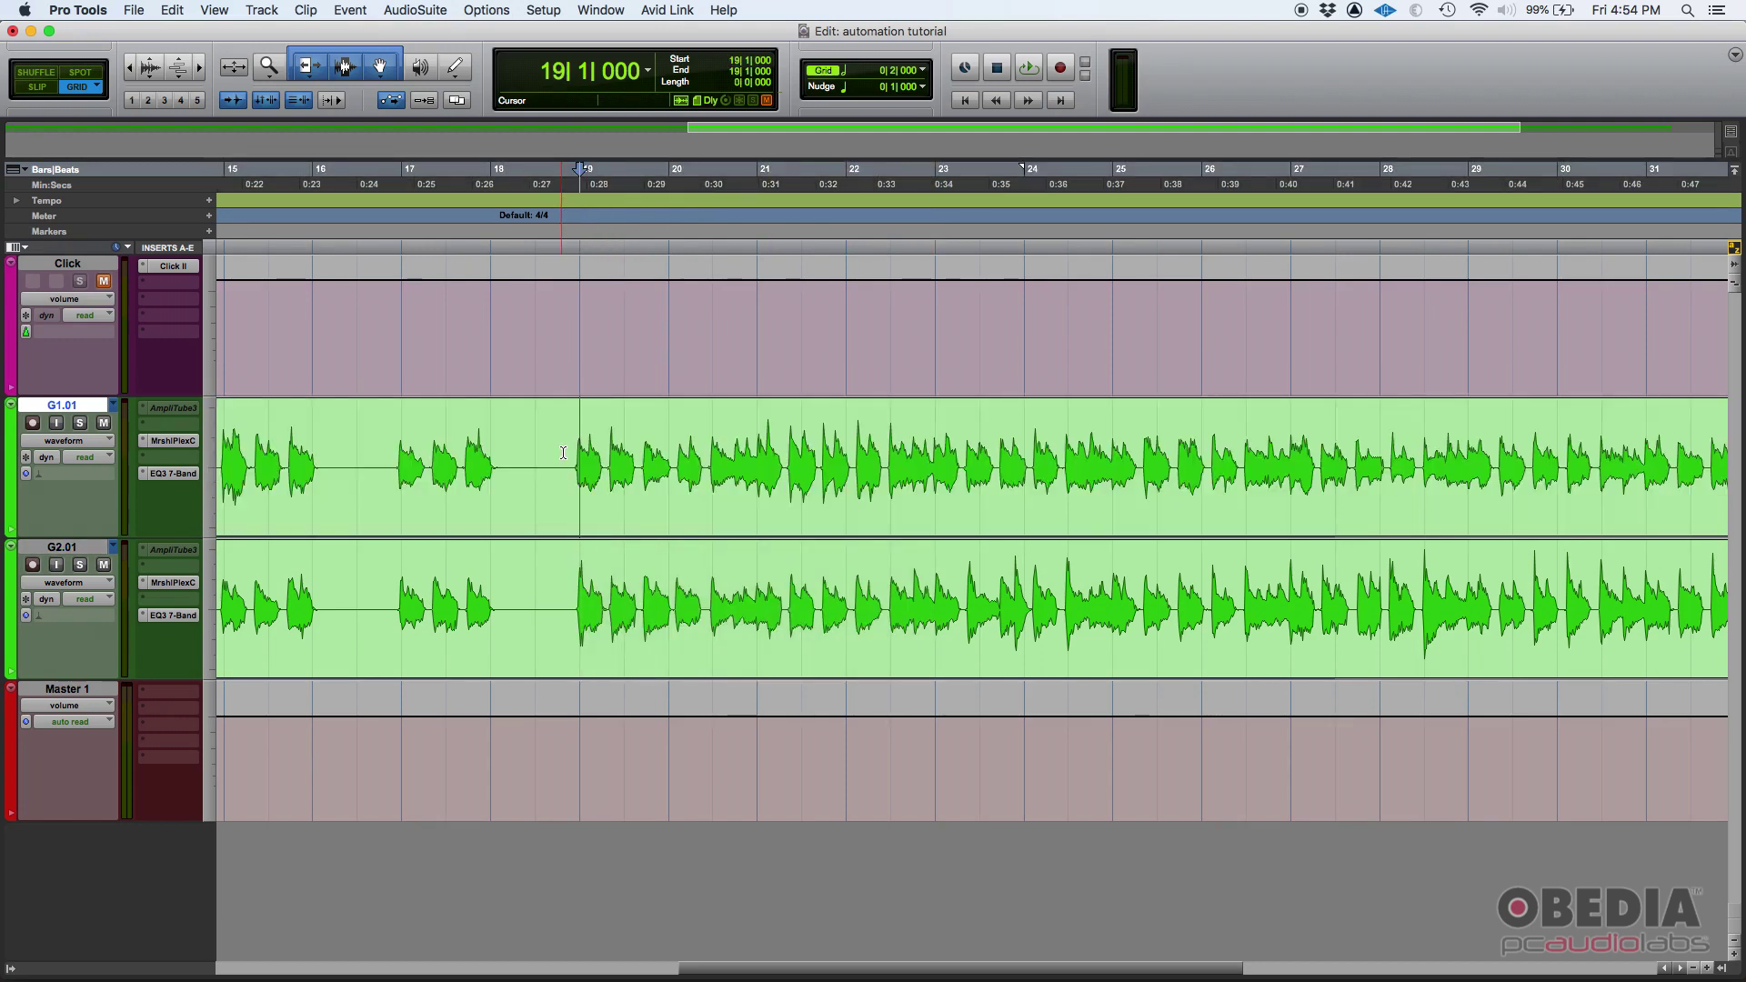
drag(579, 455, 930, 600)
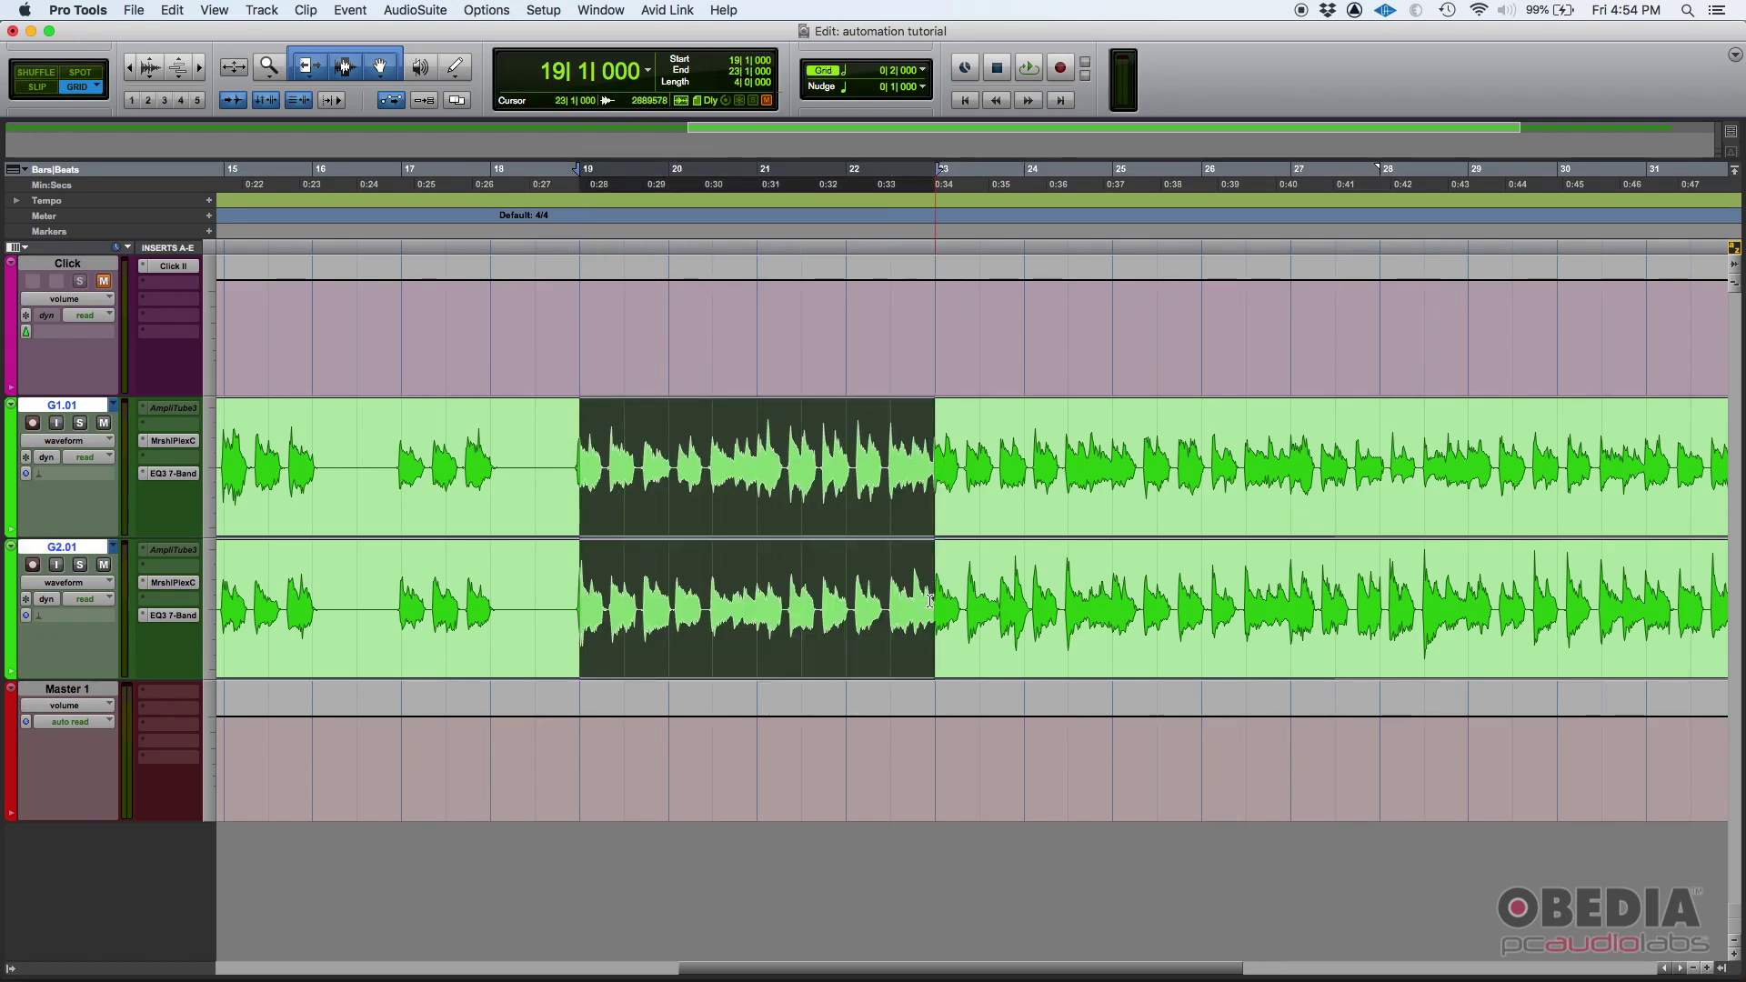
click(929, 600)
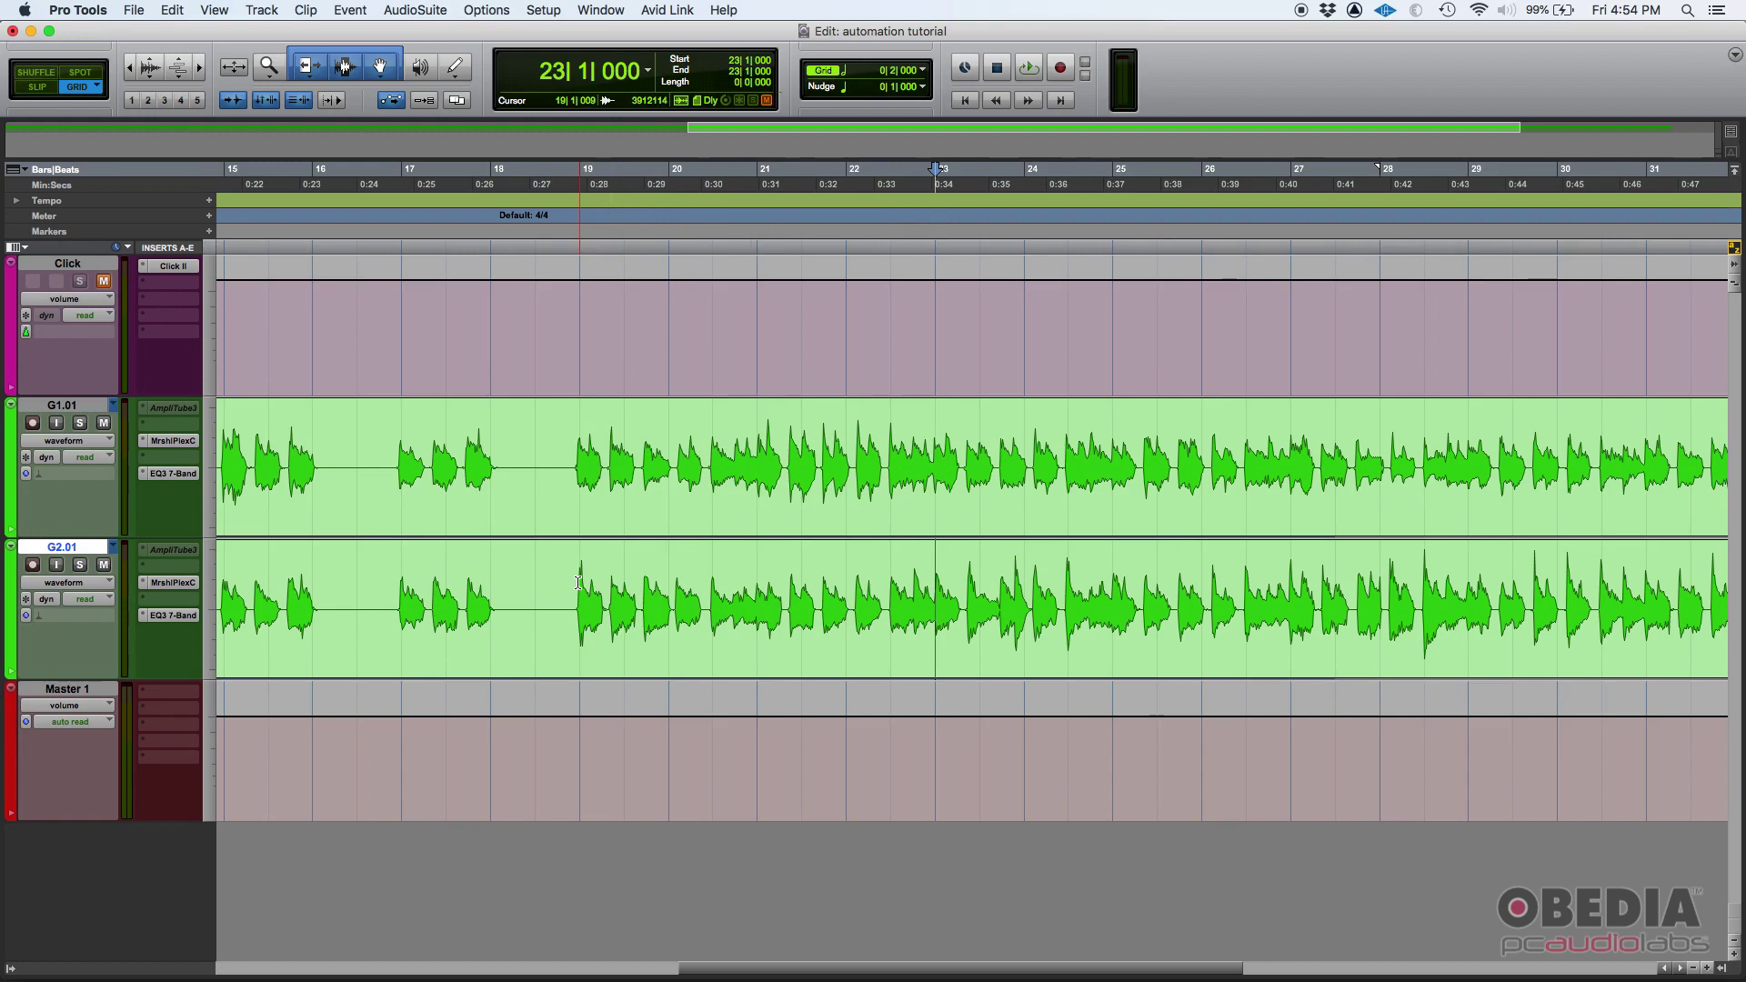
drag(579, 583, 944, 588)
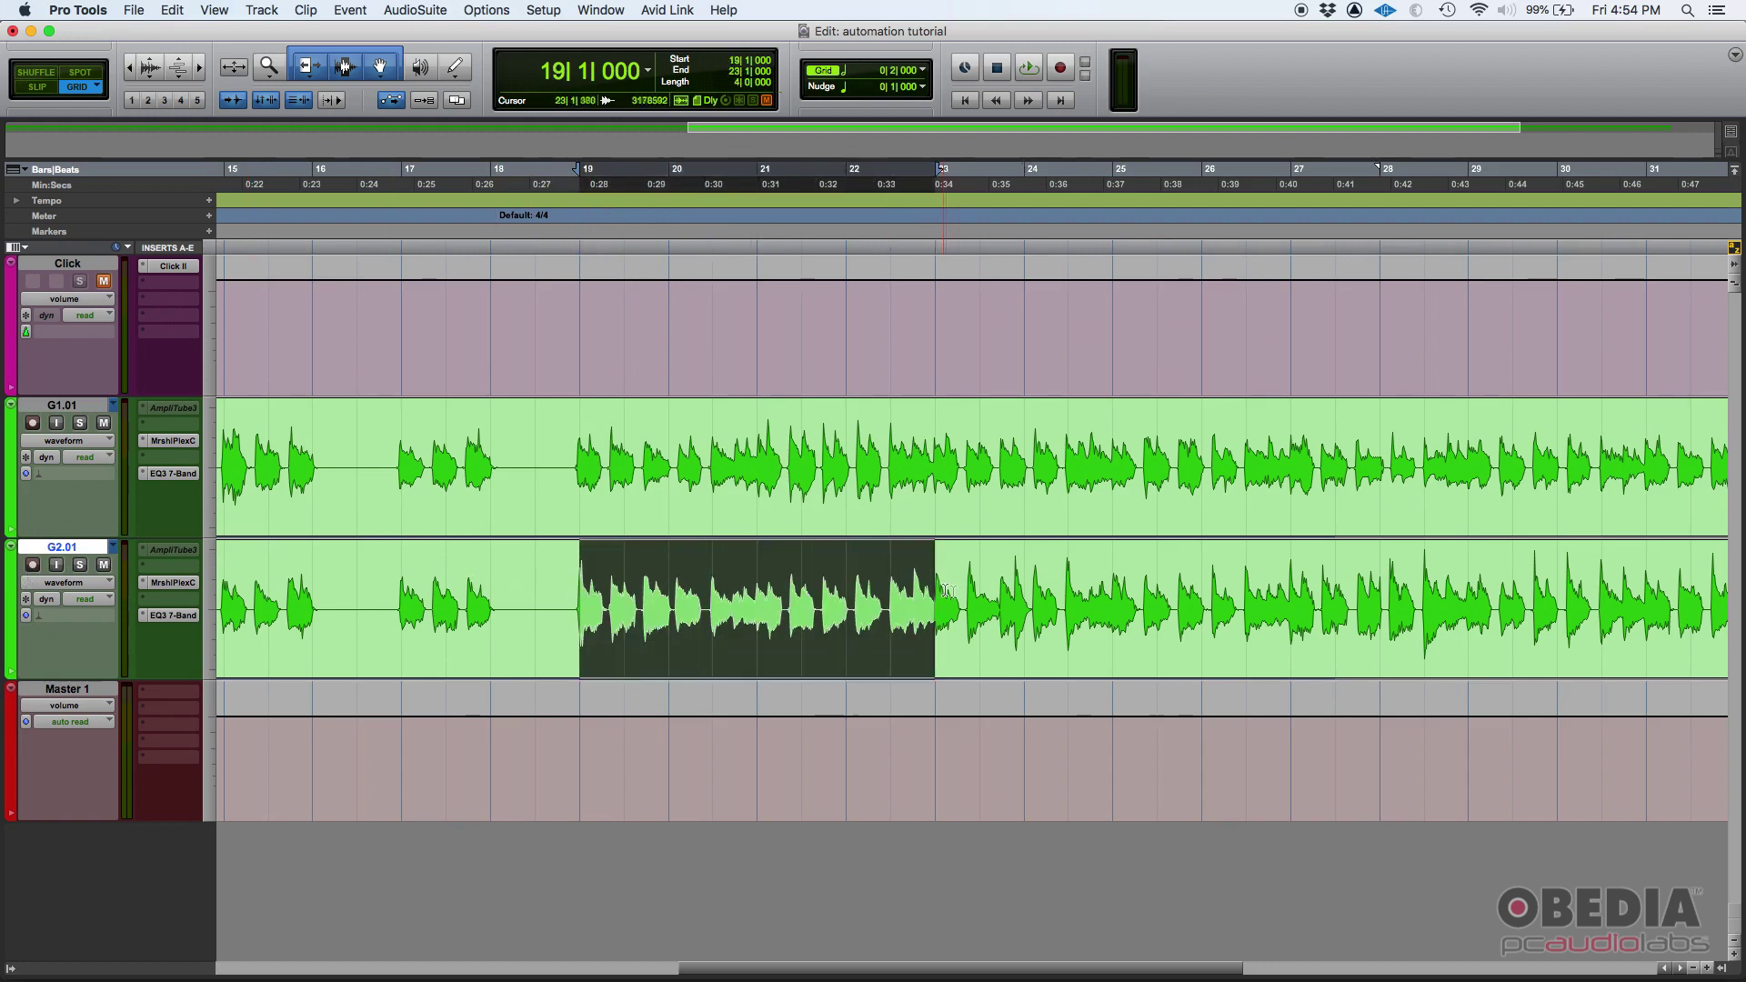
click(934, 595)
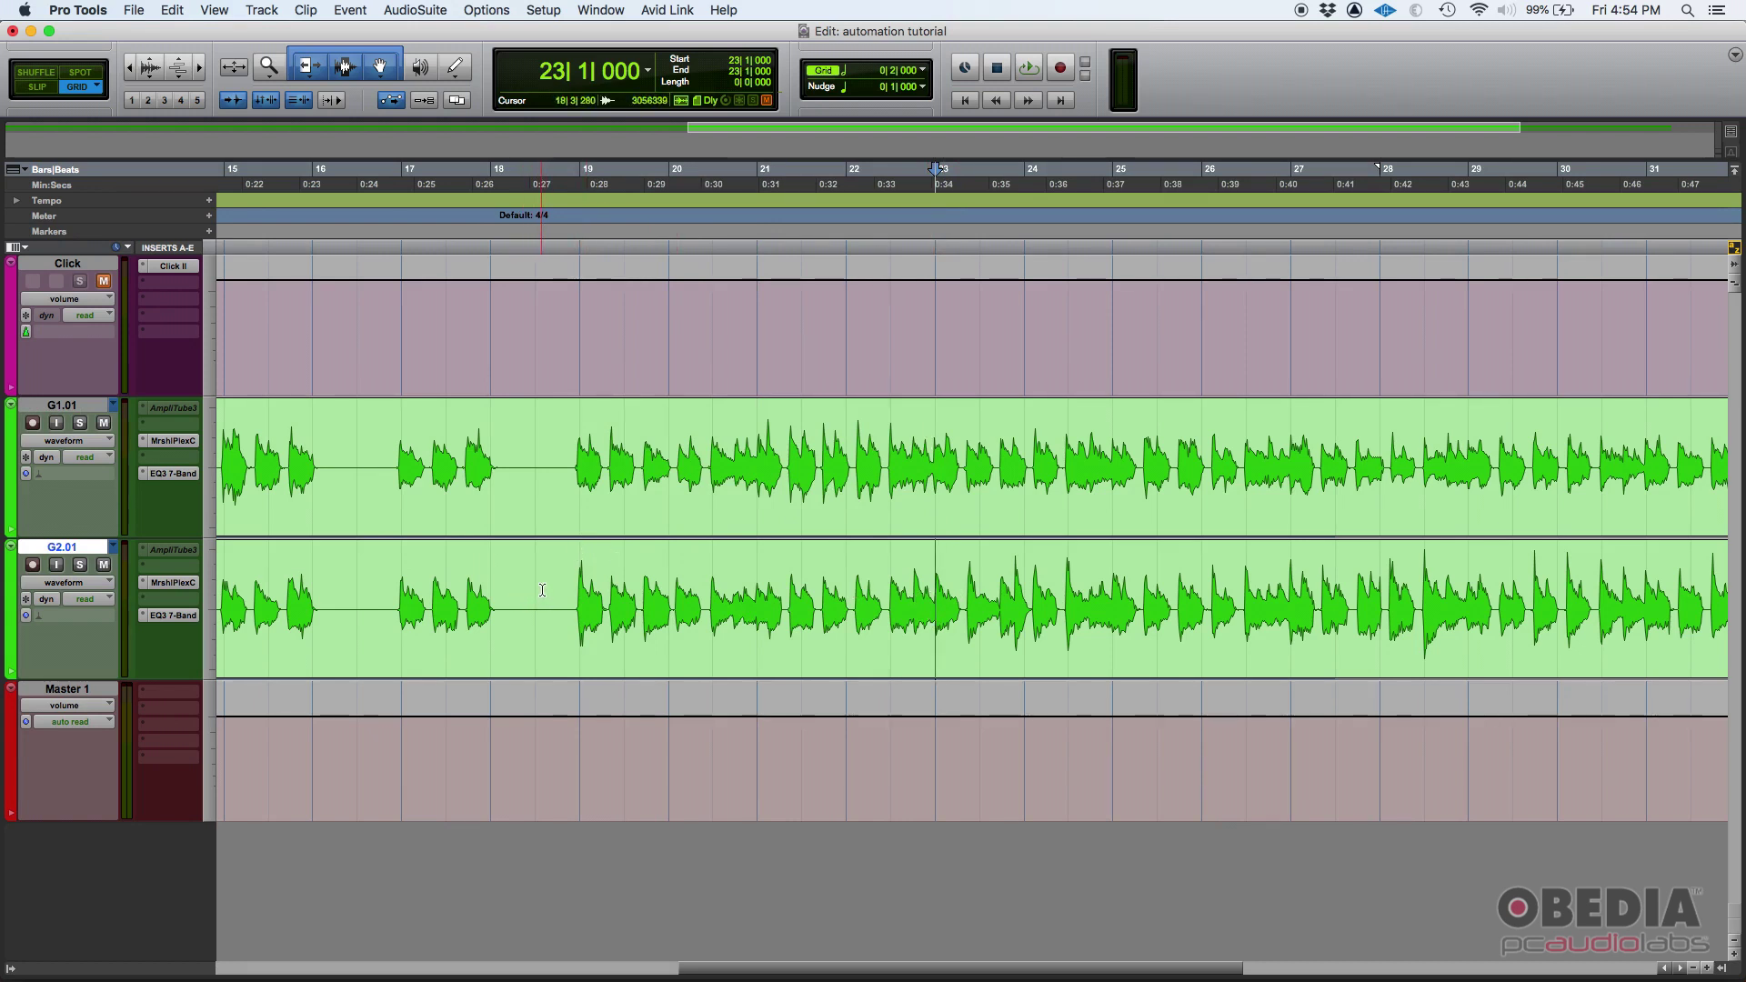
drag(542, 590, 922, 593)
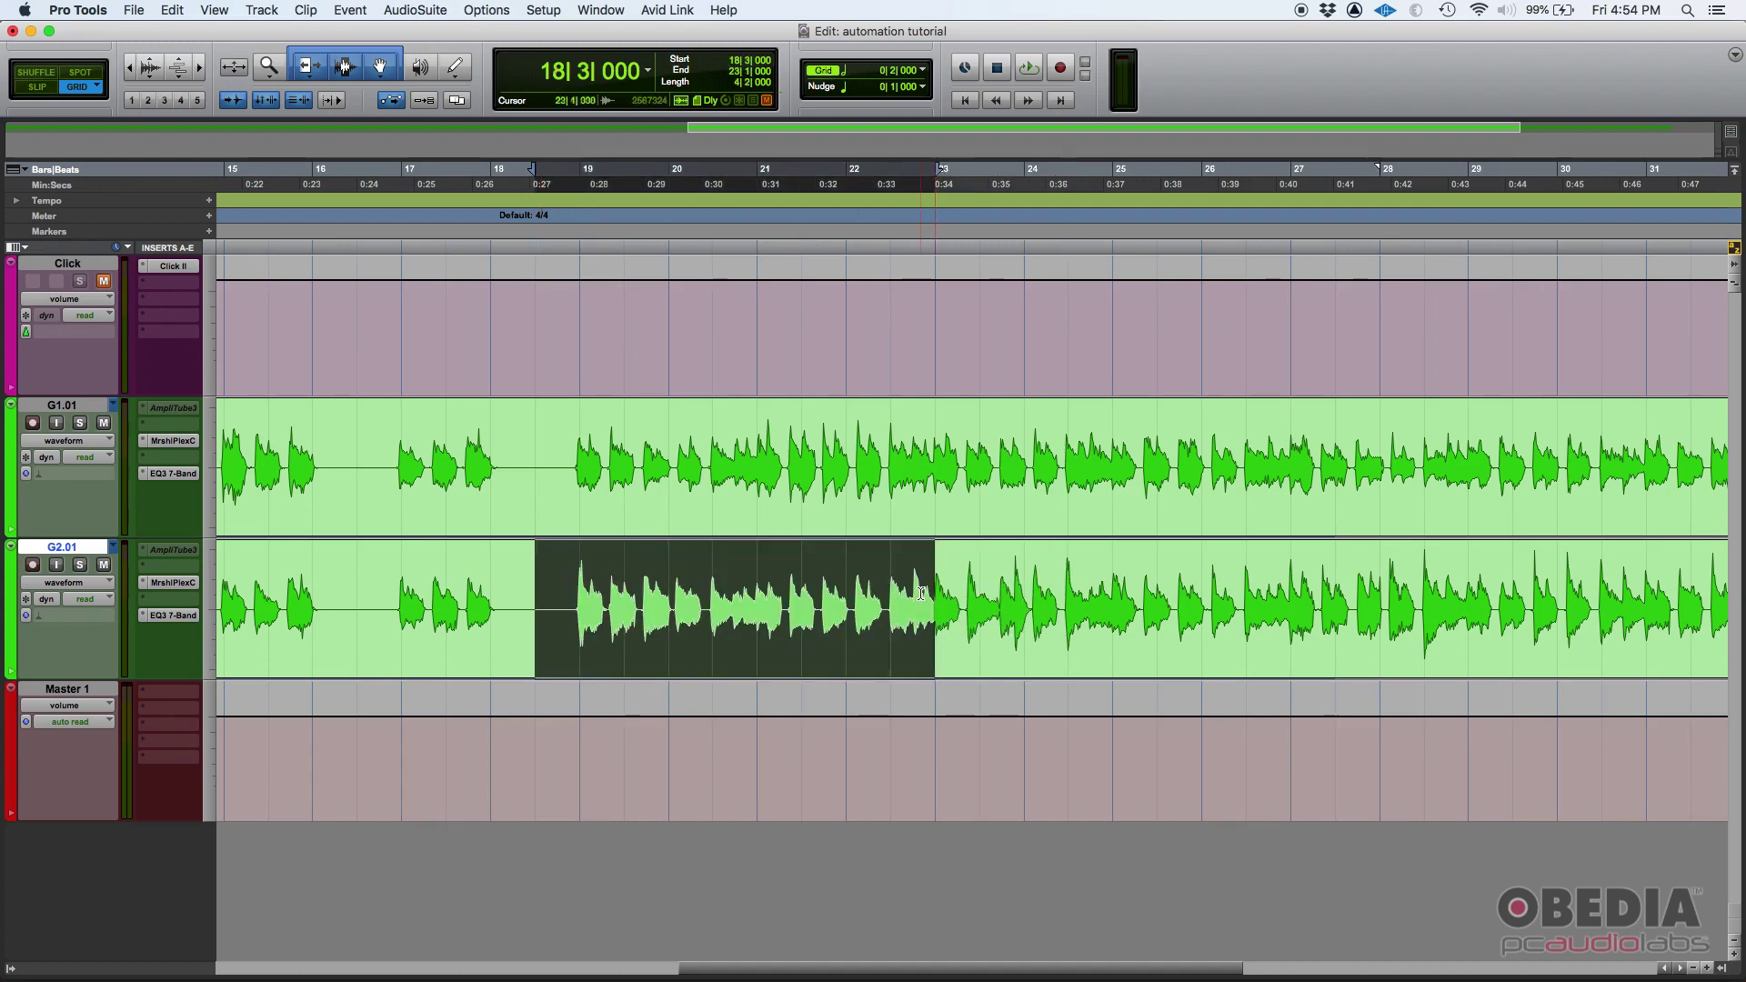
key(Delete)
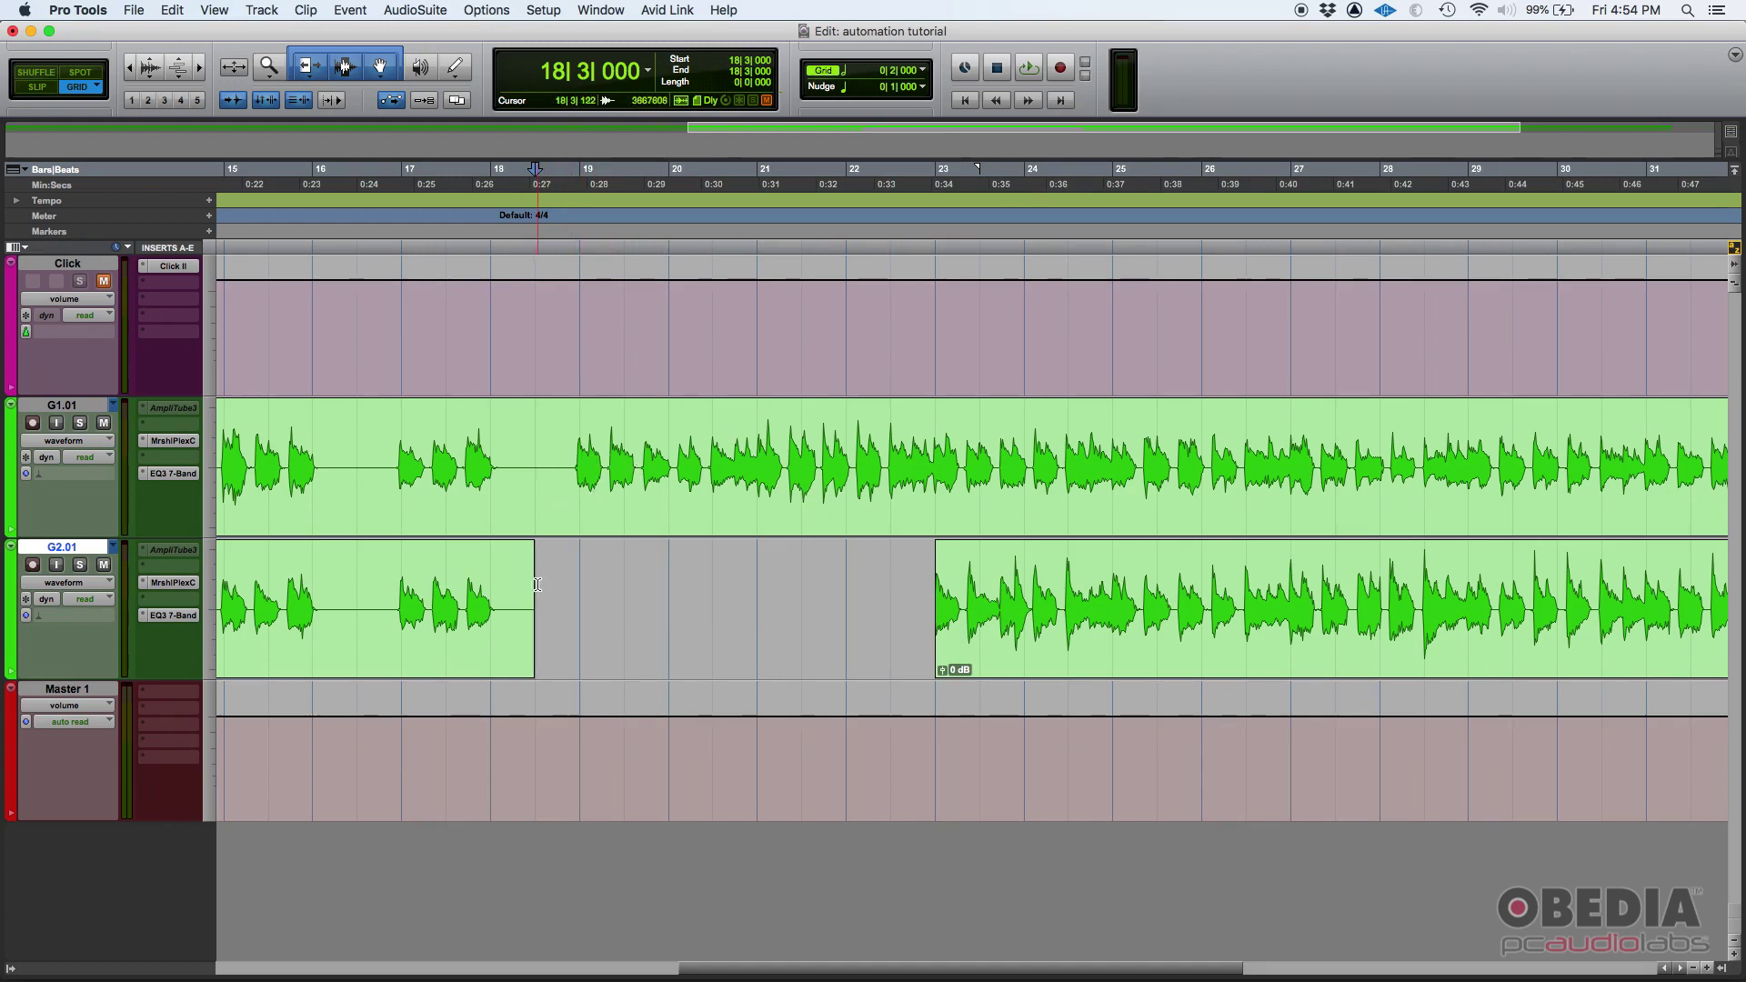
drag(539, 586, 920, 586)
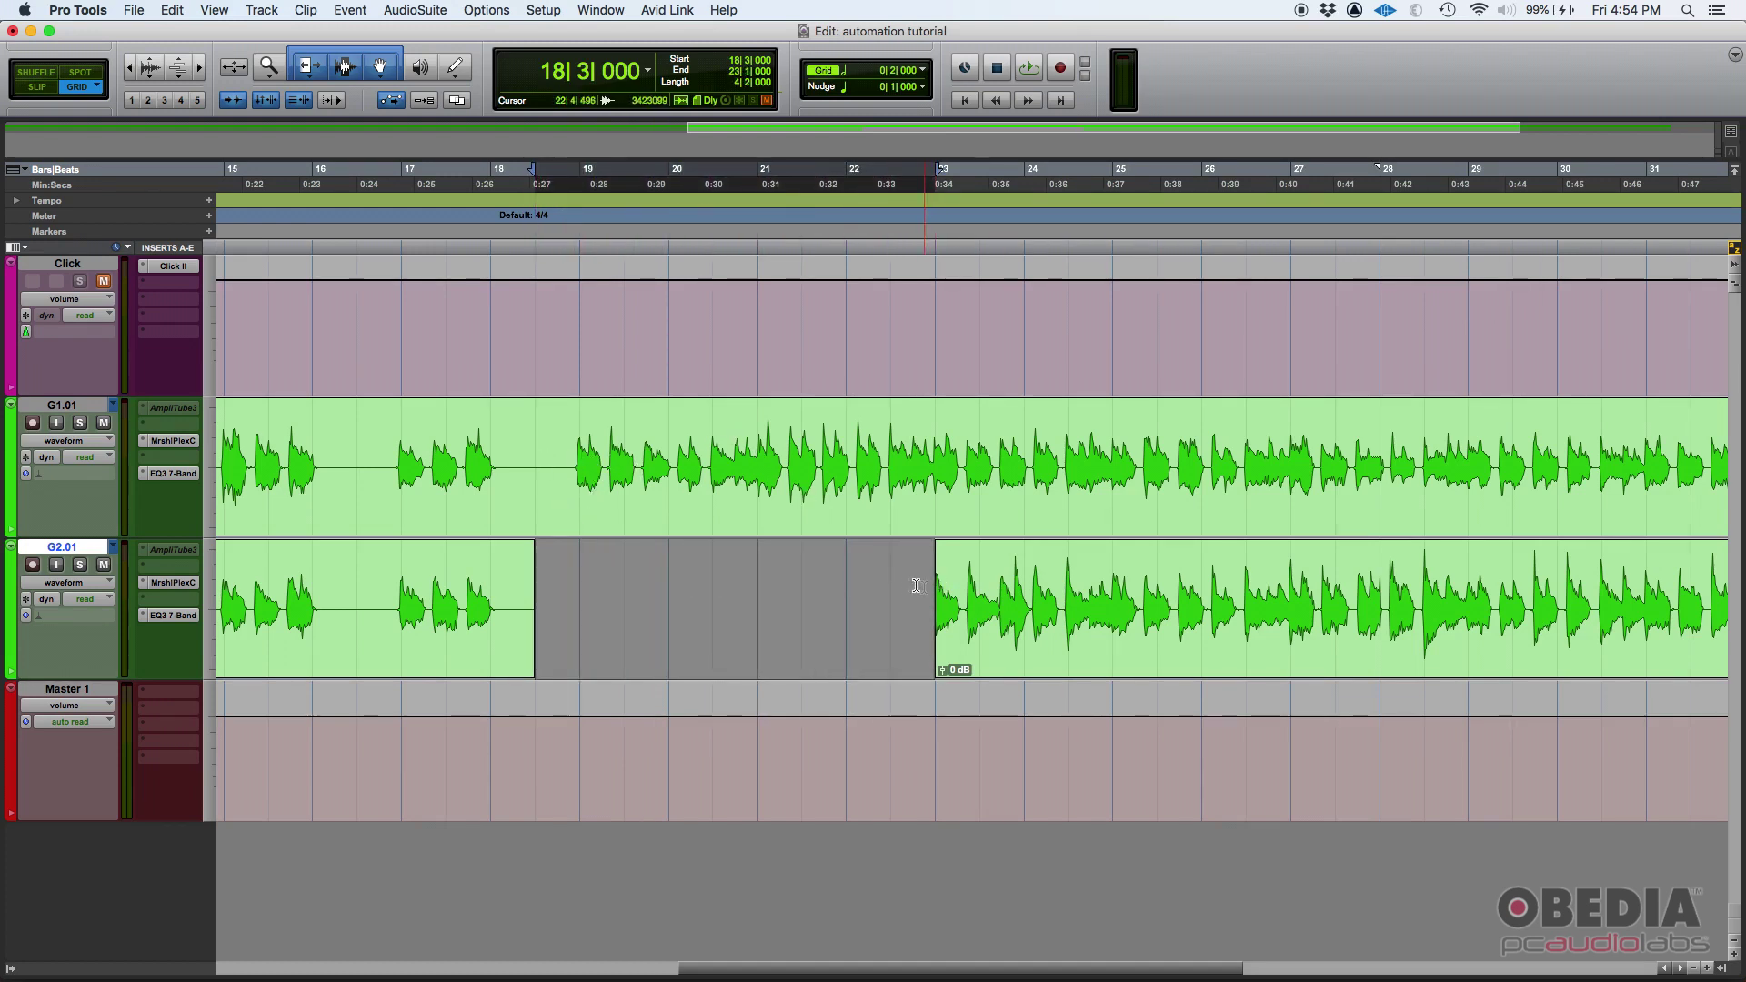
click(624, 597)
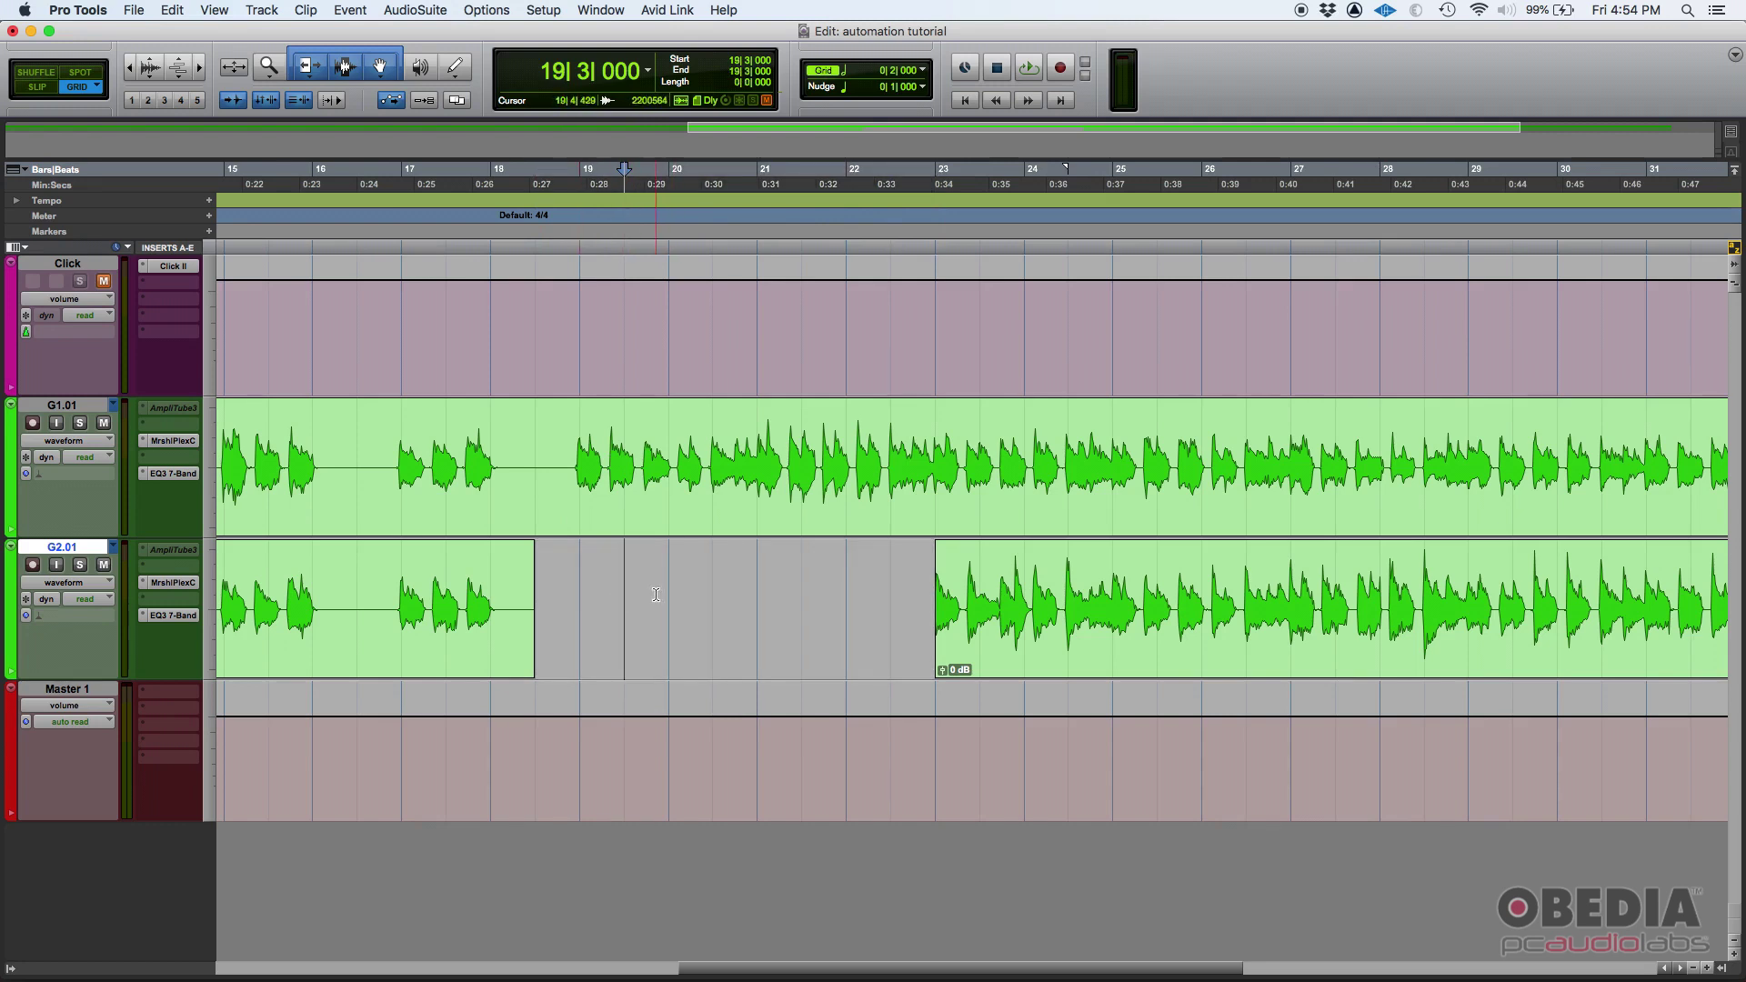
key(super+z)
click(555, 586)
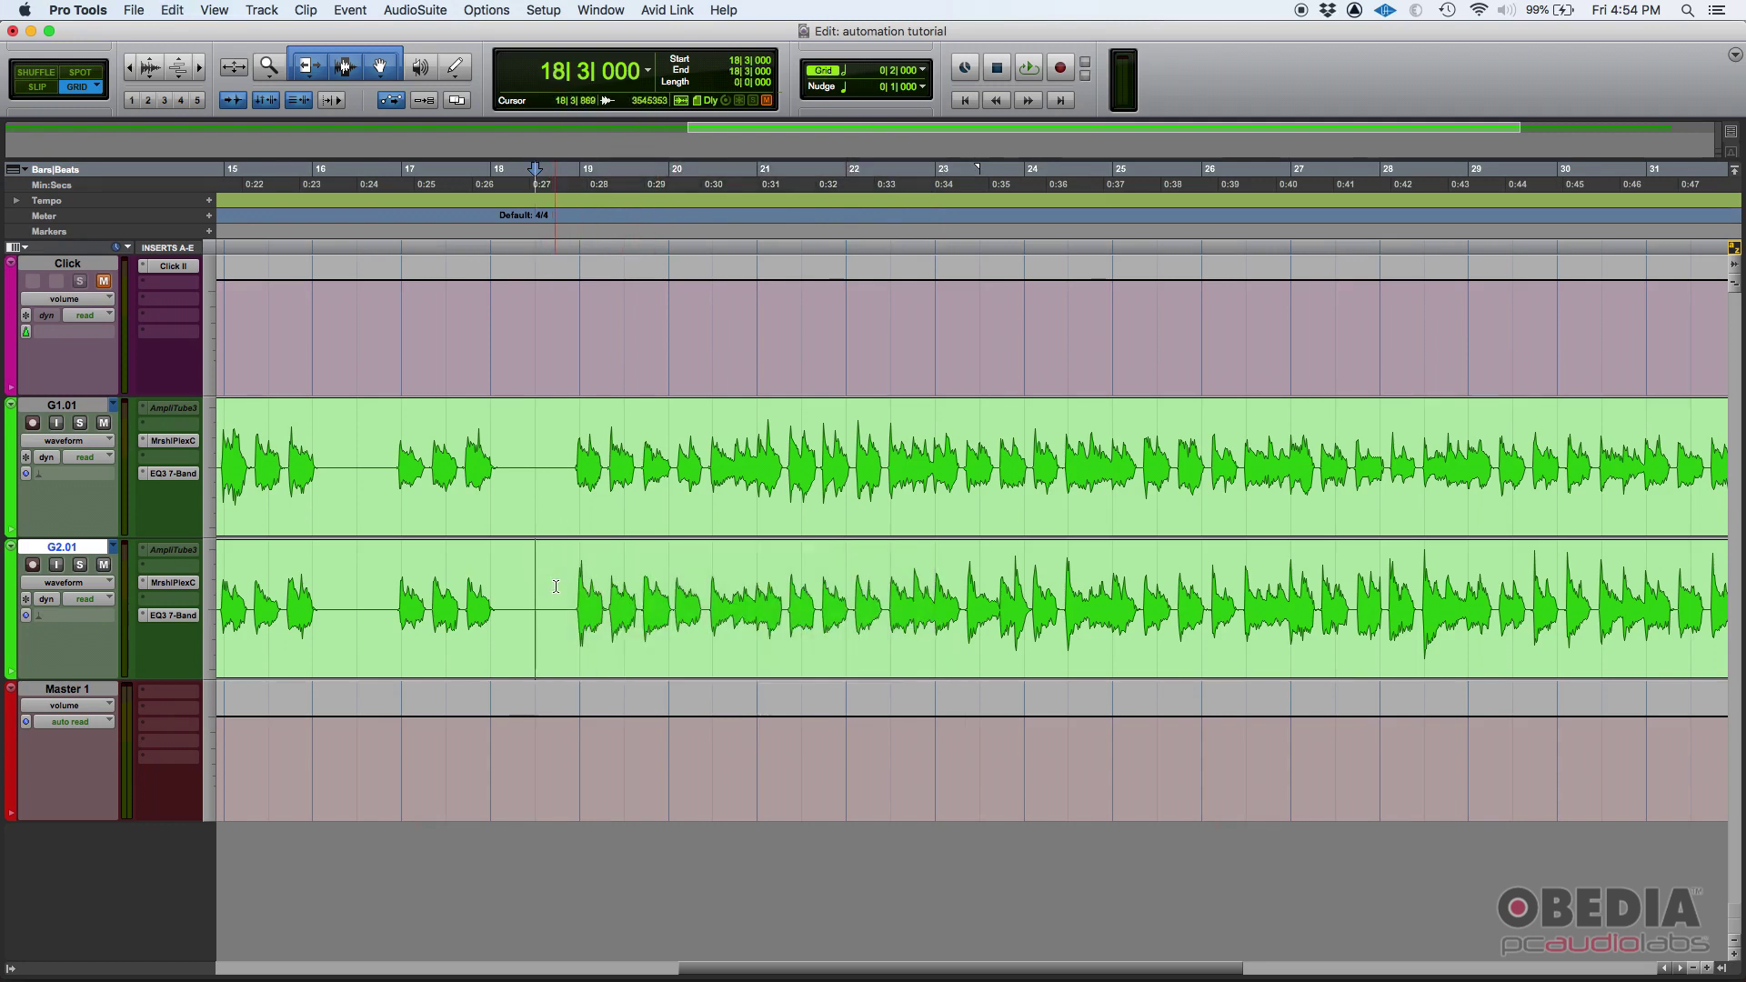
Show G2.01's mute automation and set the range 18|3 to 23|1 to Muted
click(67, 585)
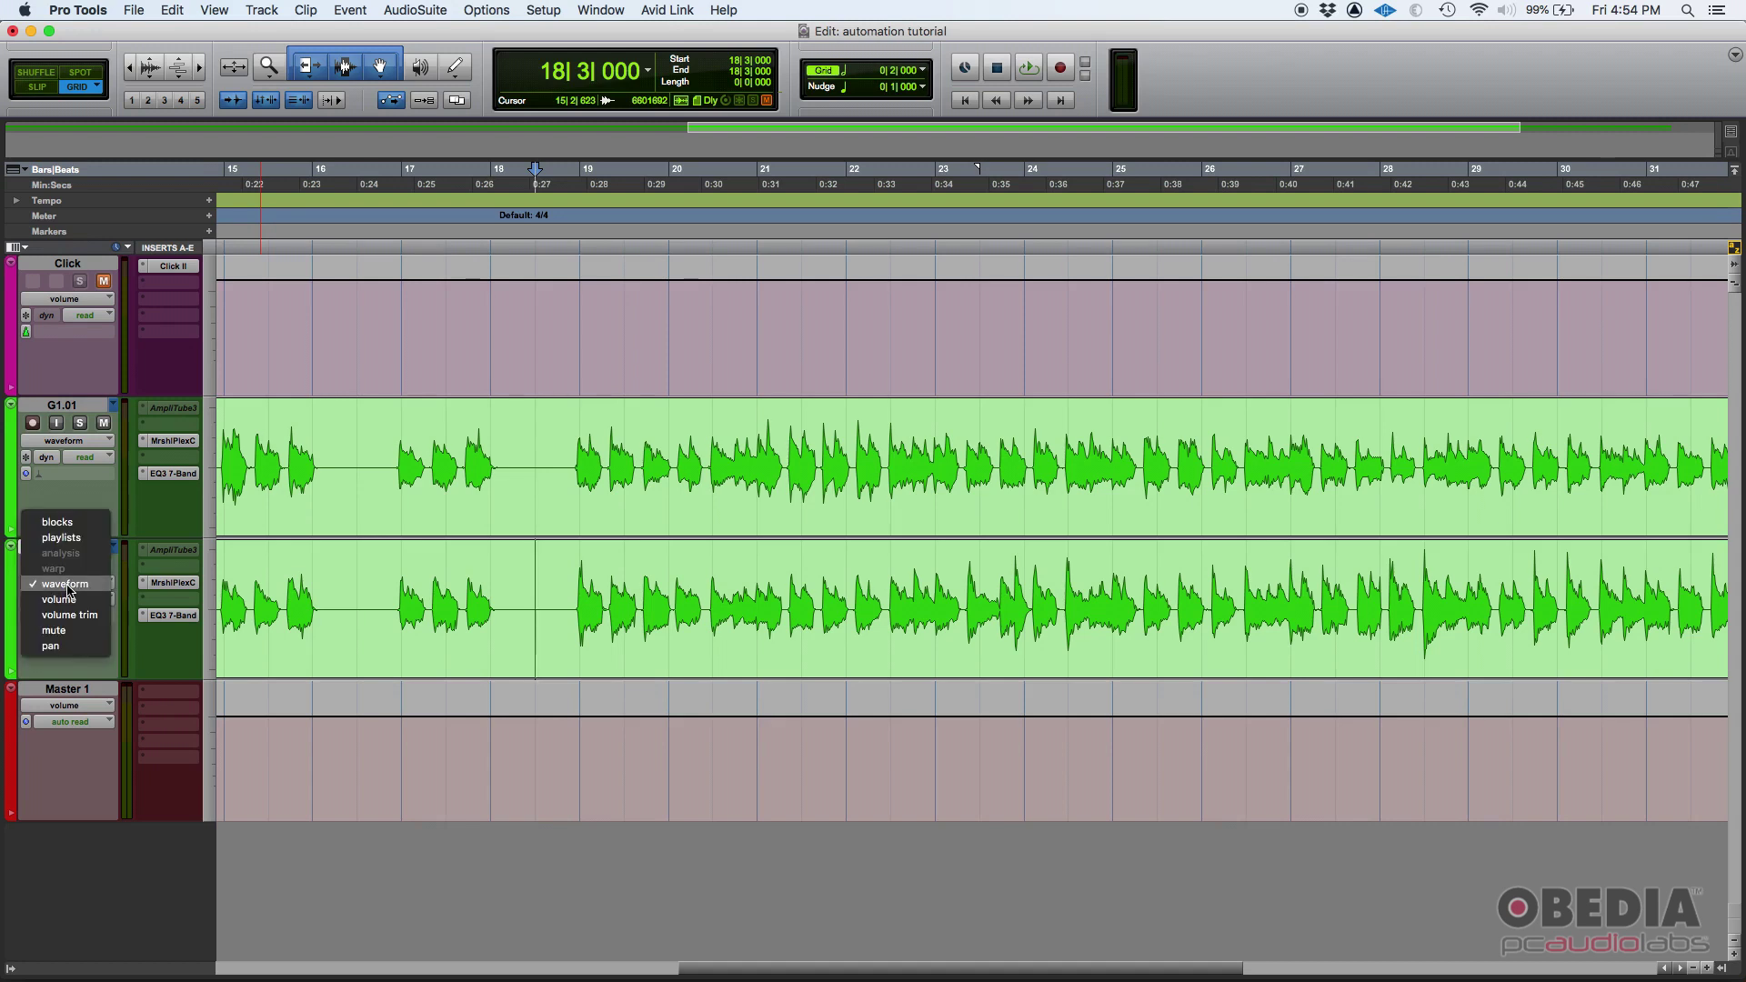
click(62, 632)
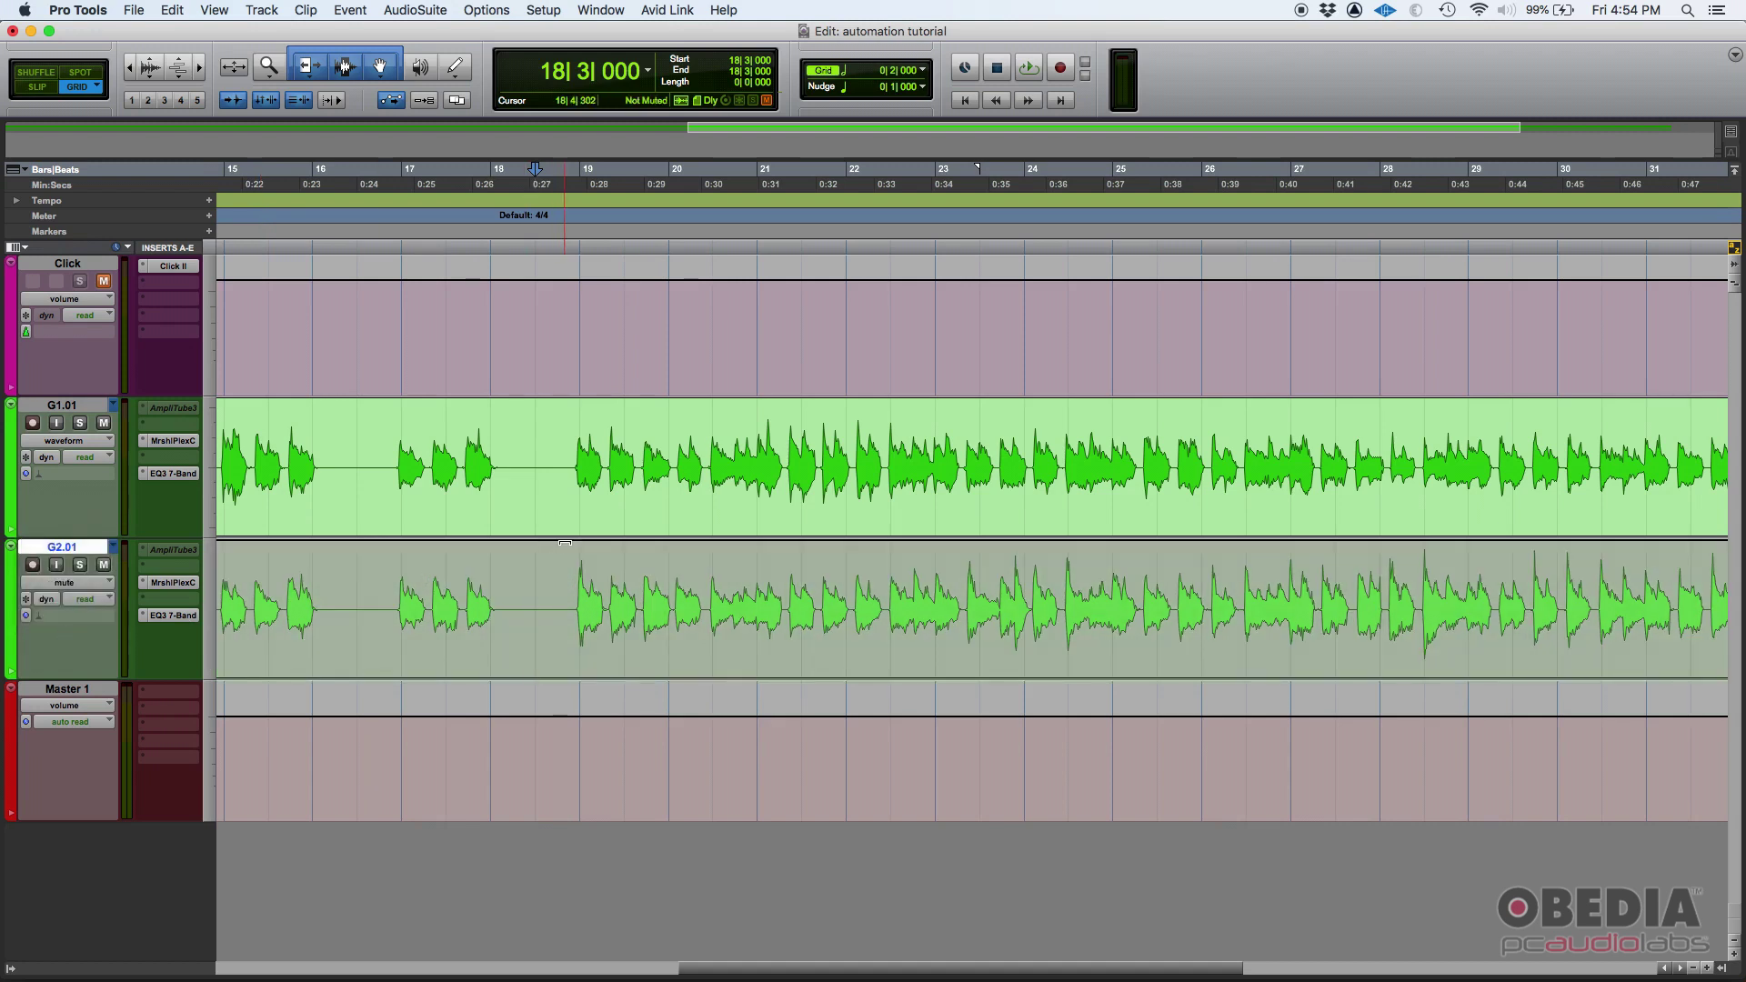
mouse_move(565, 543)
drag(540, 598, 931, 585)
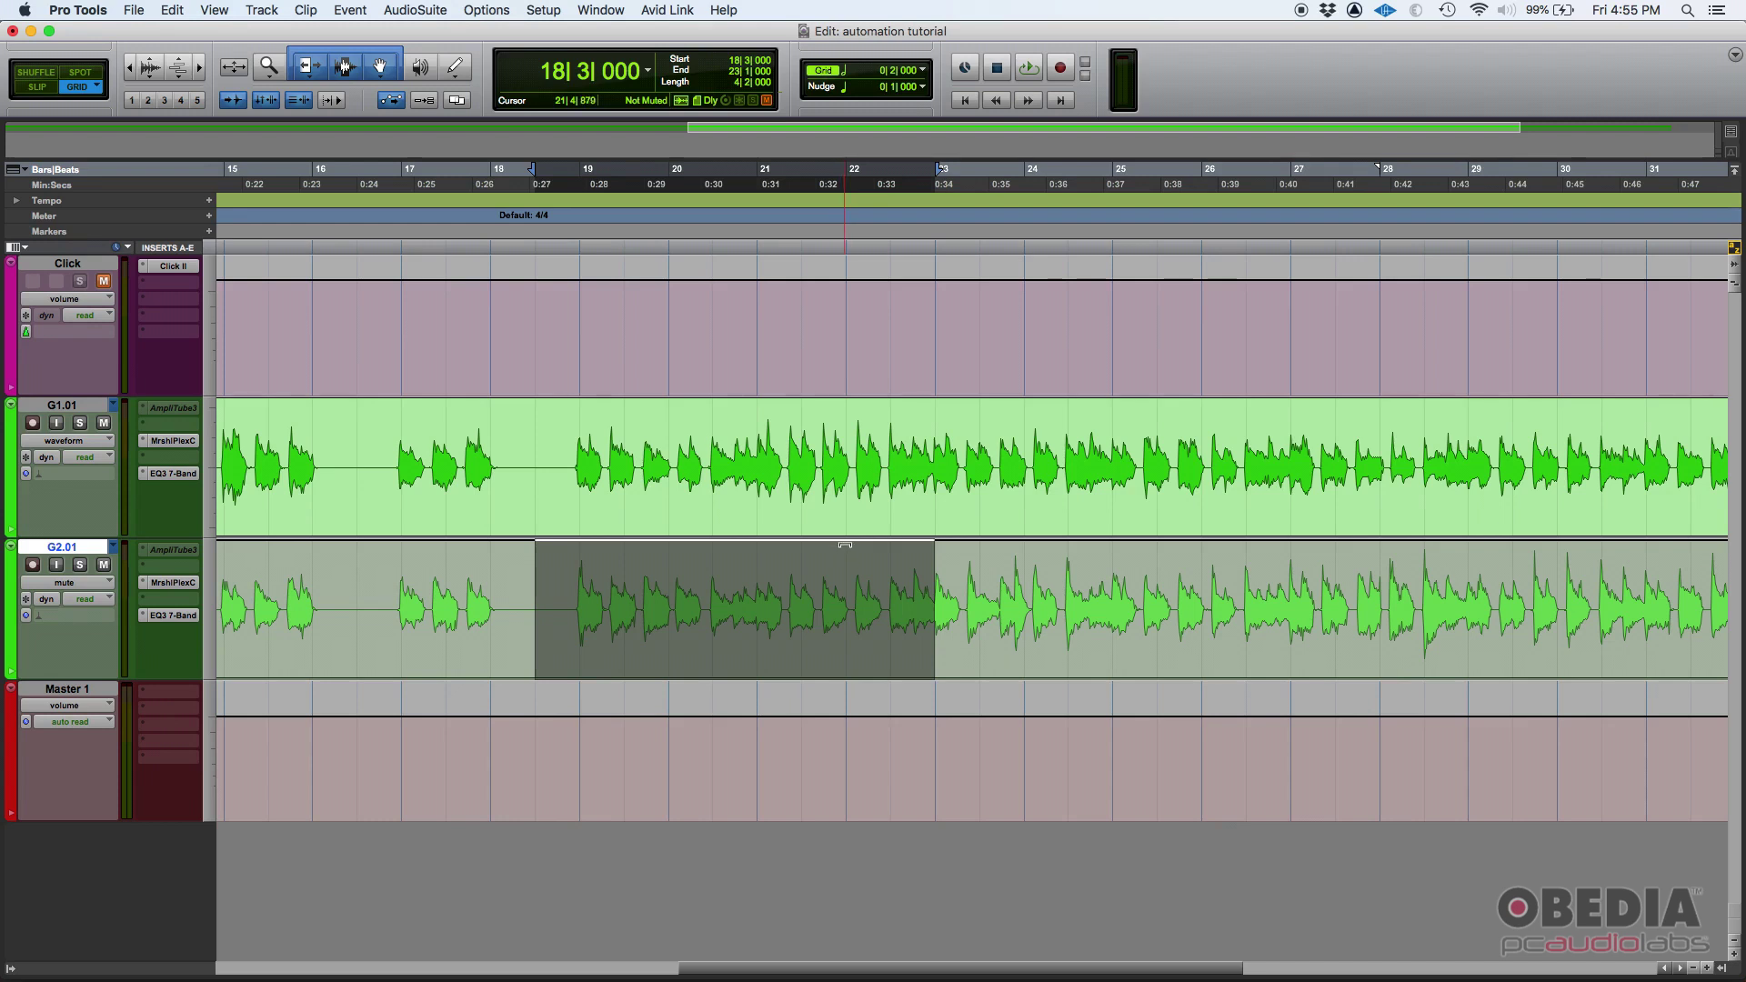
click(846, 547)
drag(846, 548, 856, 630)
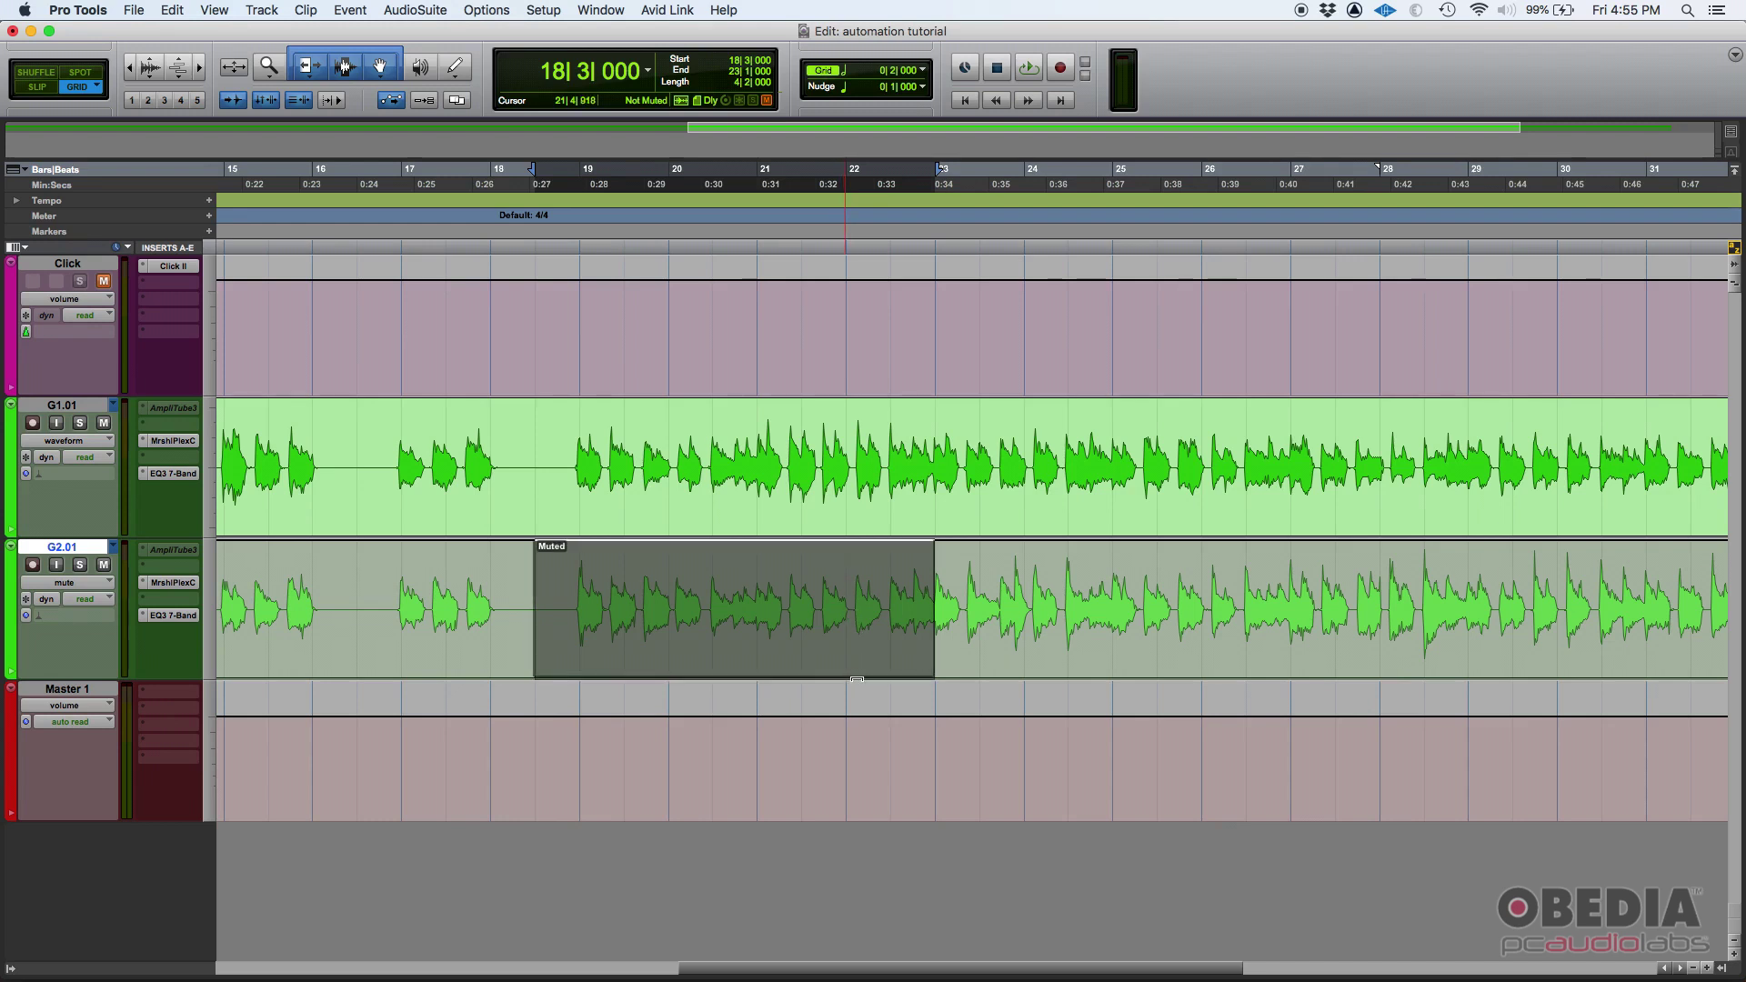
drag(856, 678, 856, 680)
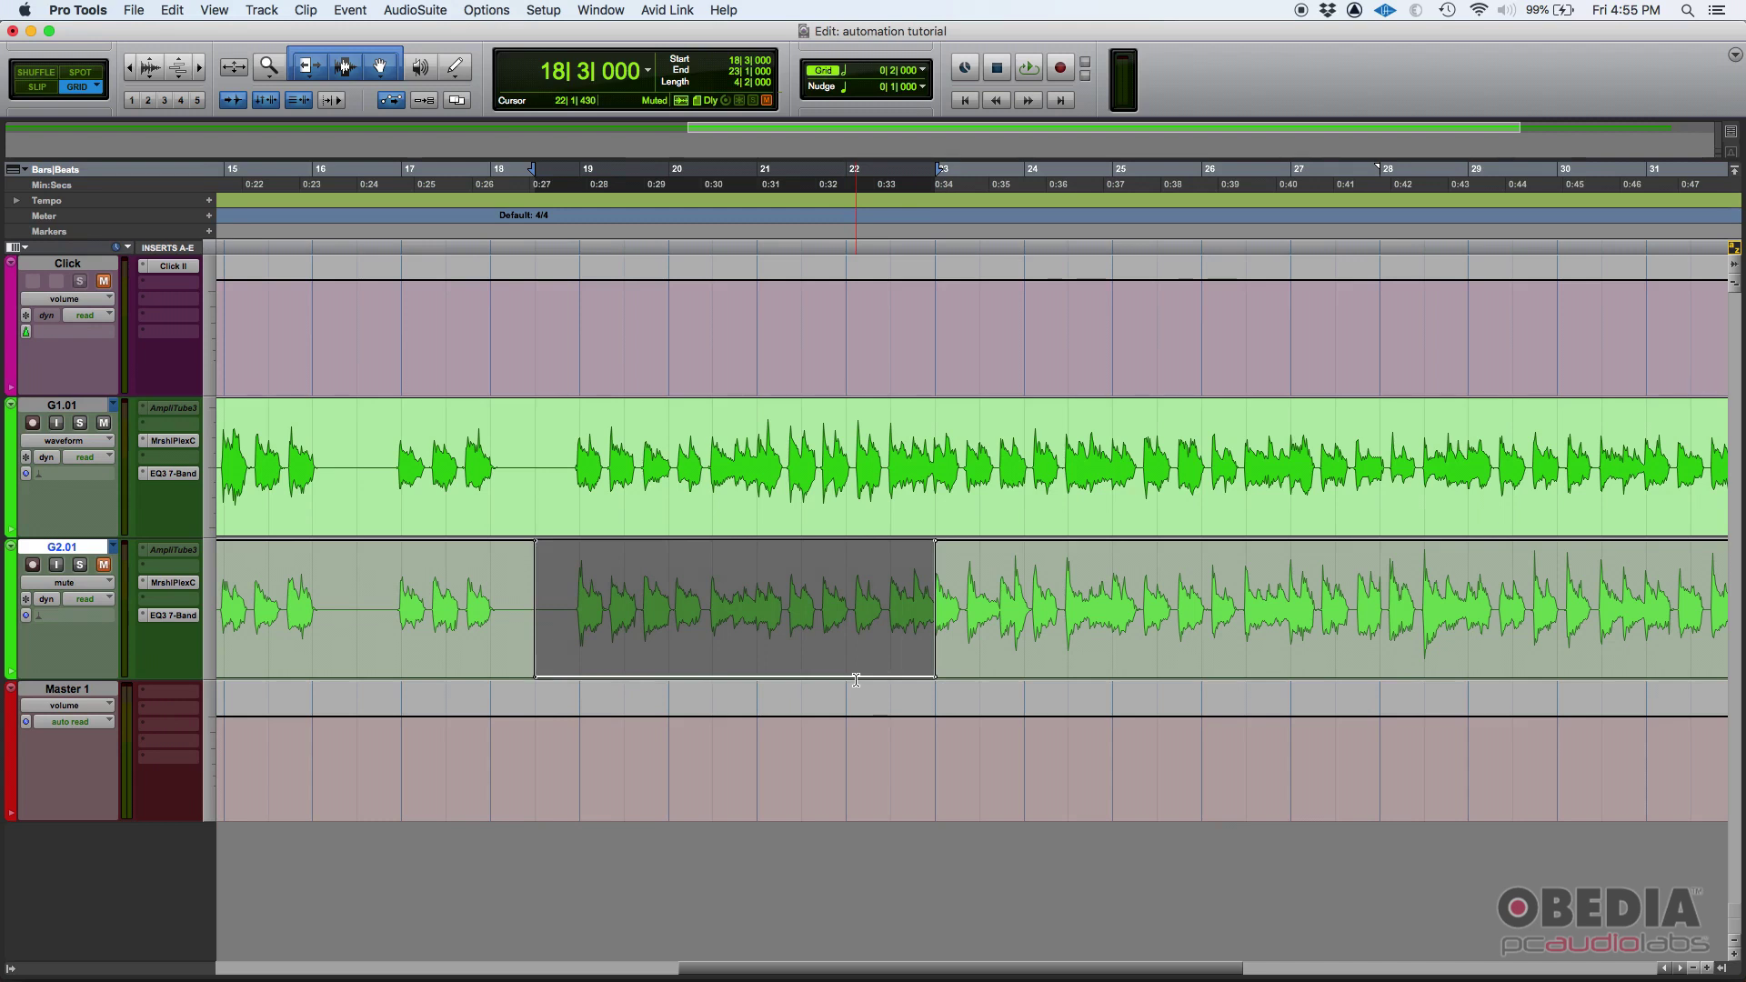
click(523, 585)
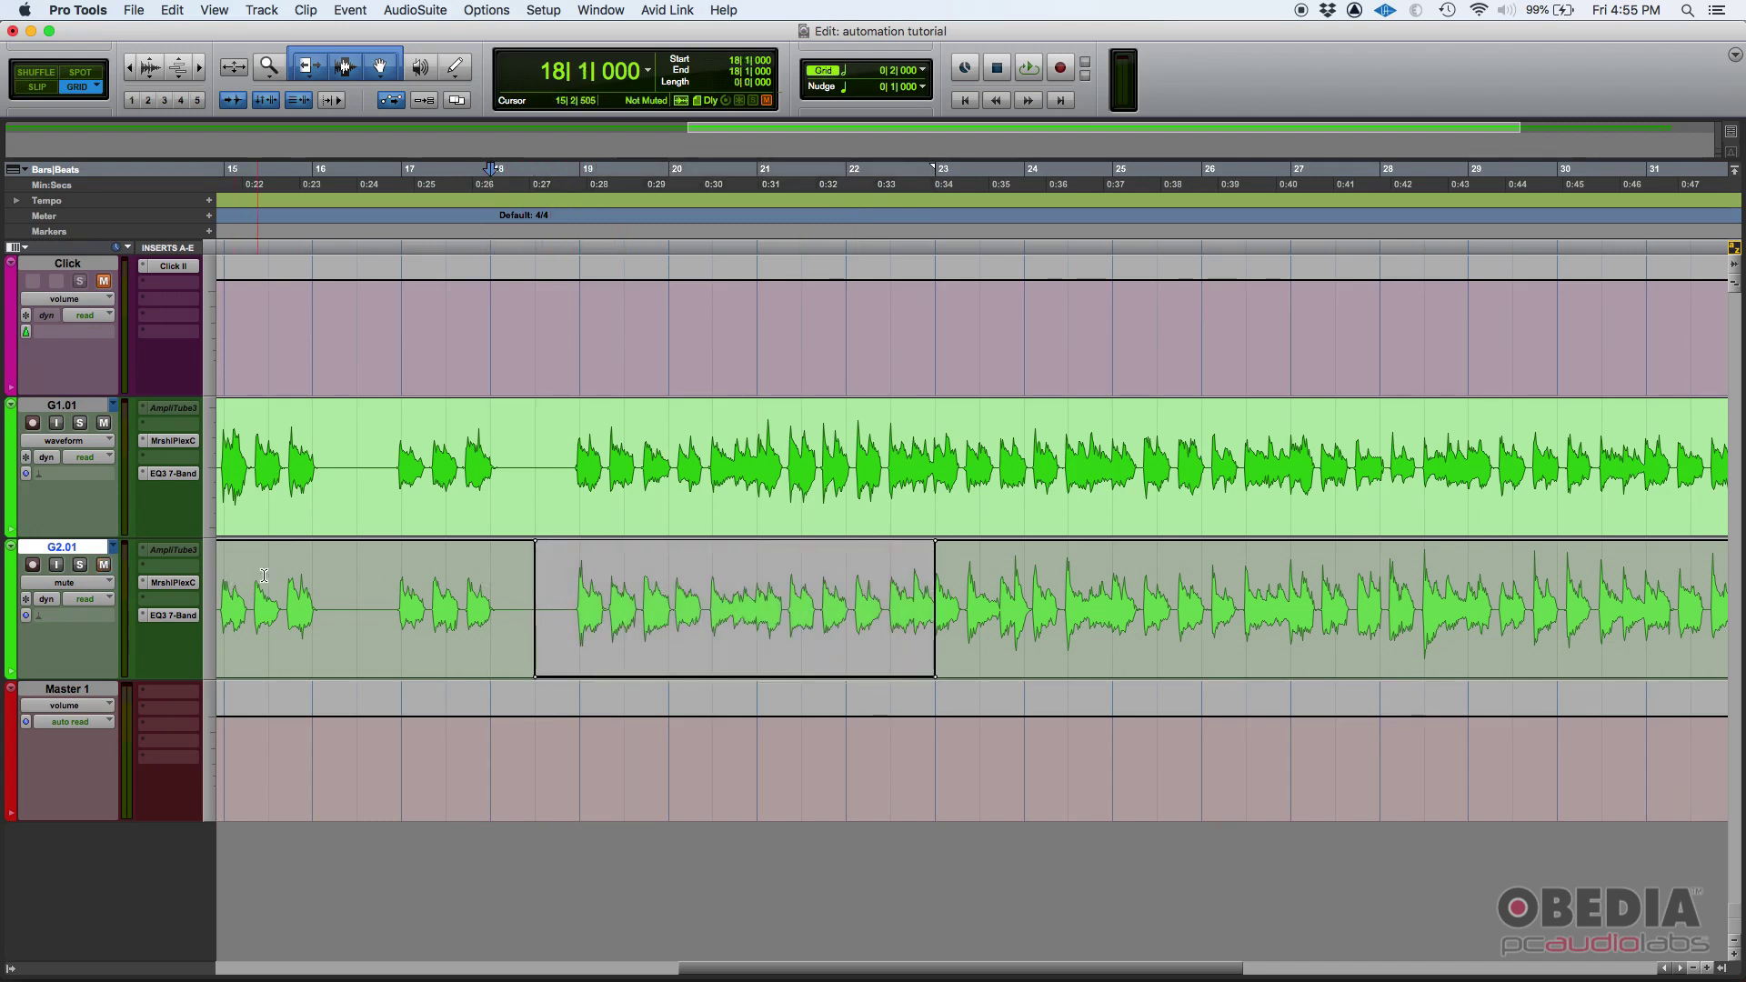
drag(266, 585, 398, 589)
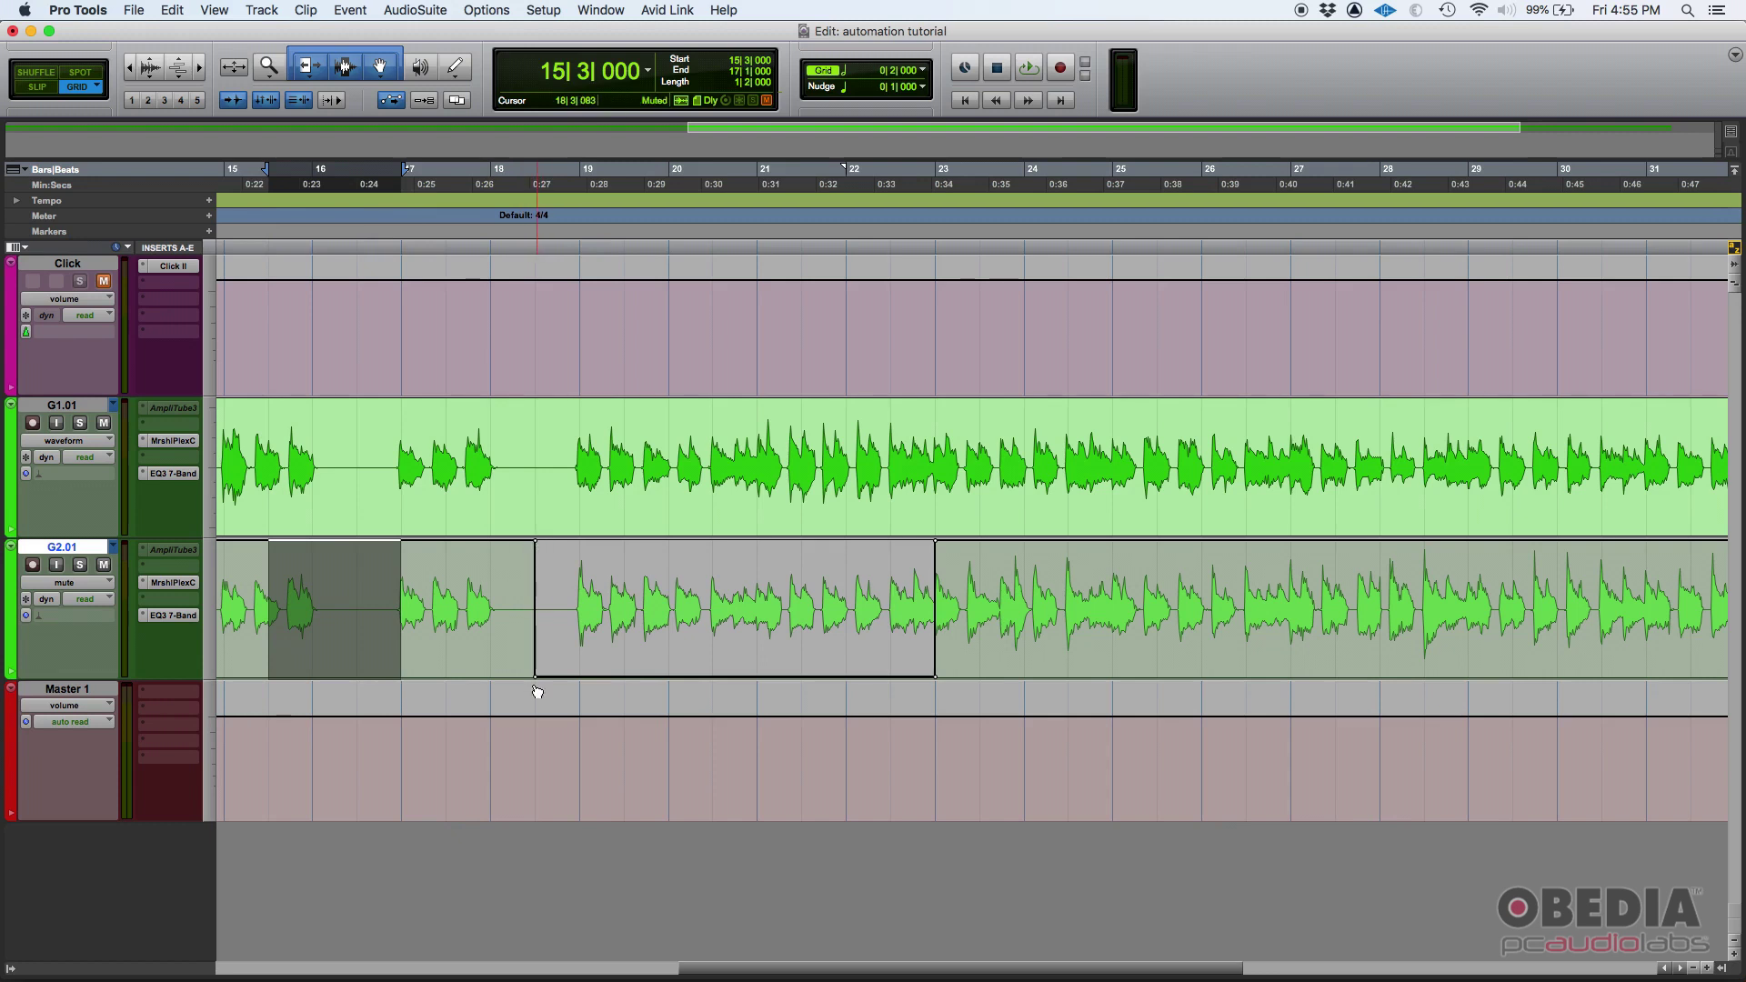
click(762, 604)
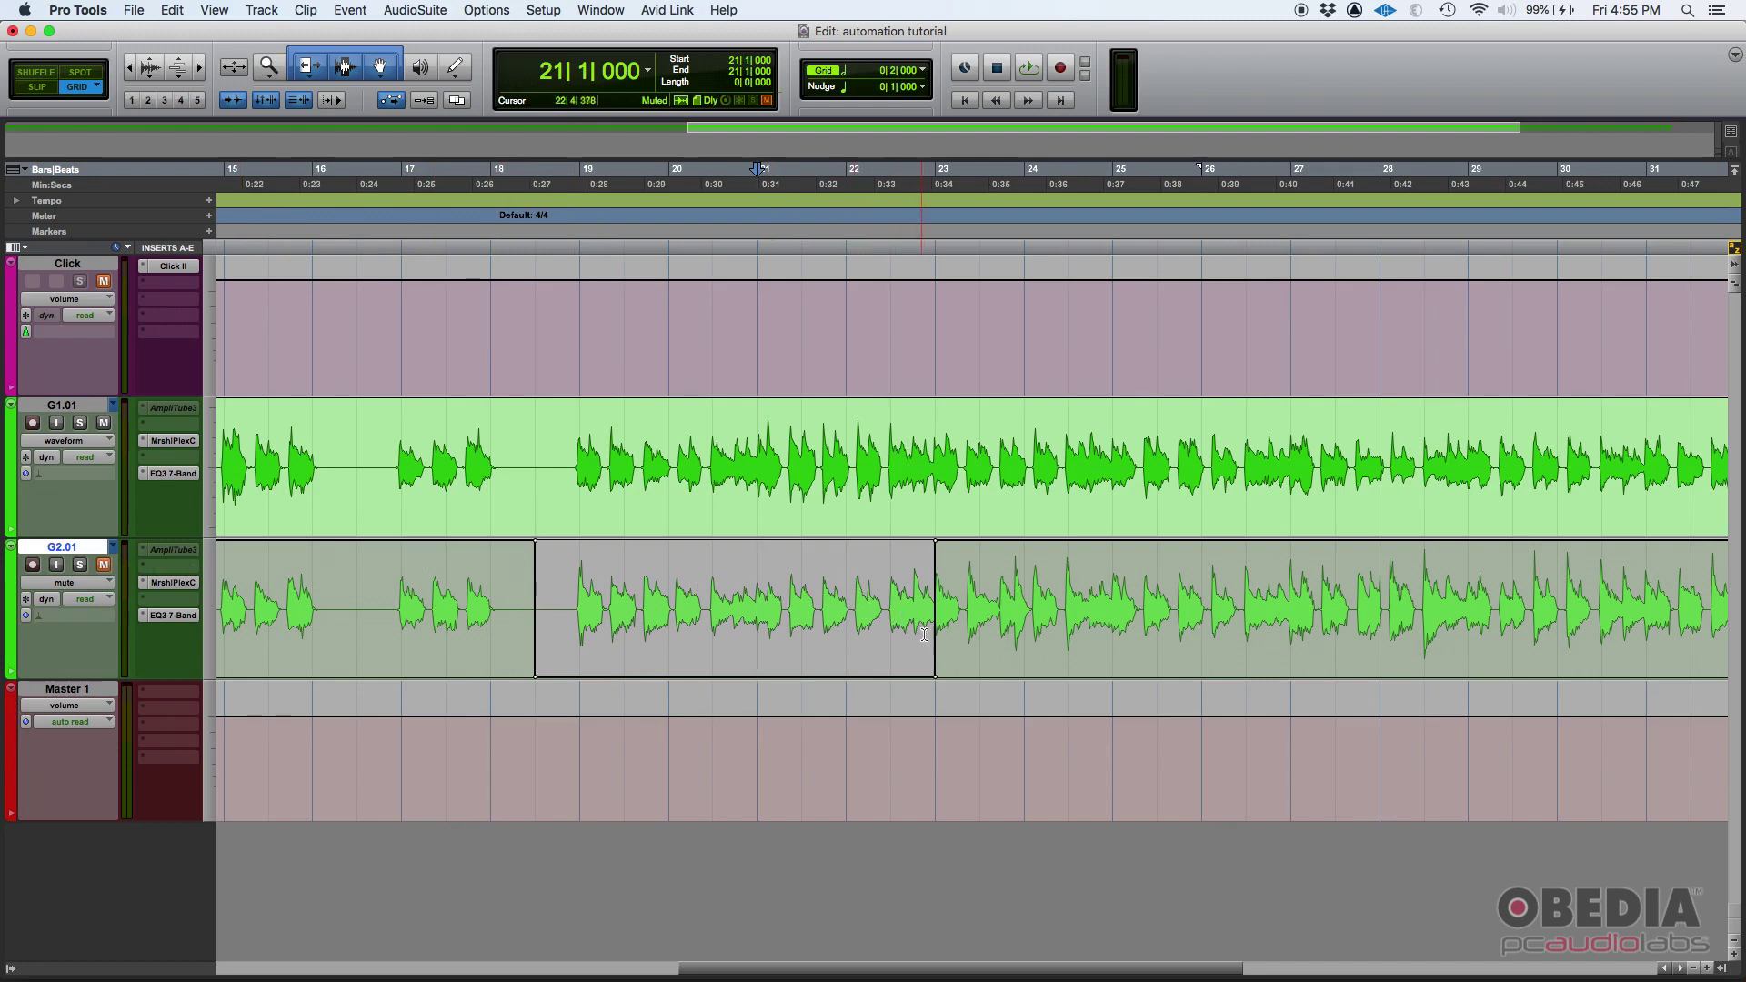
click(962, 607)
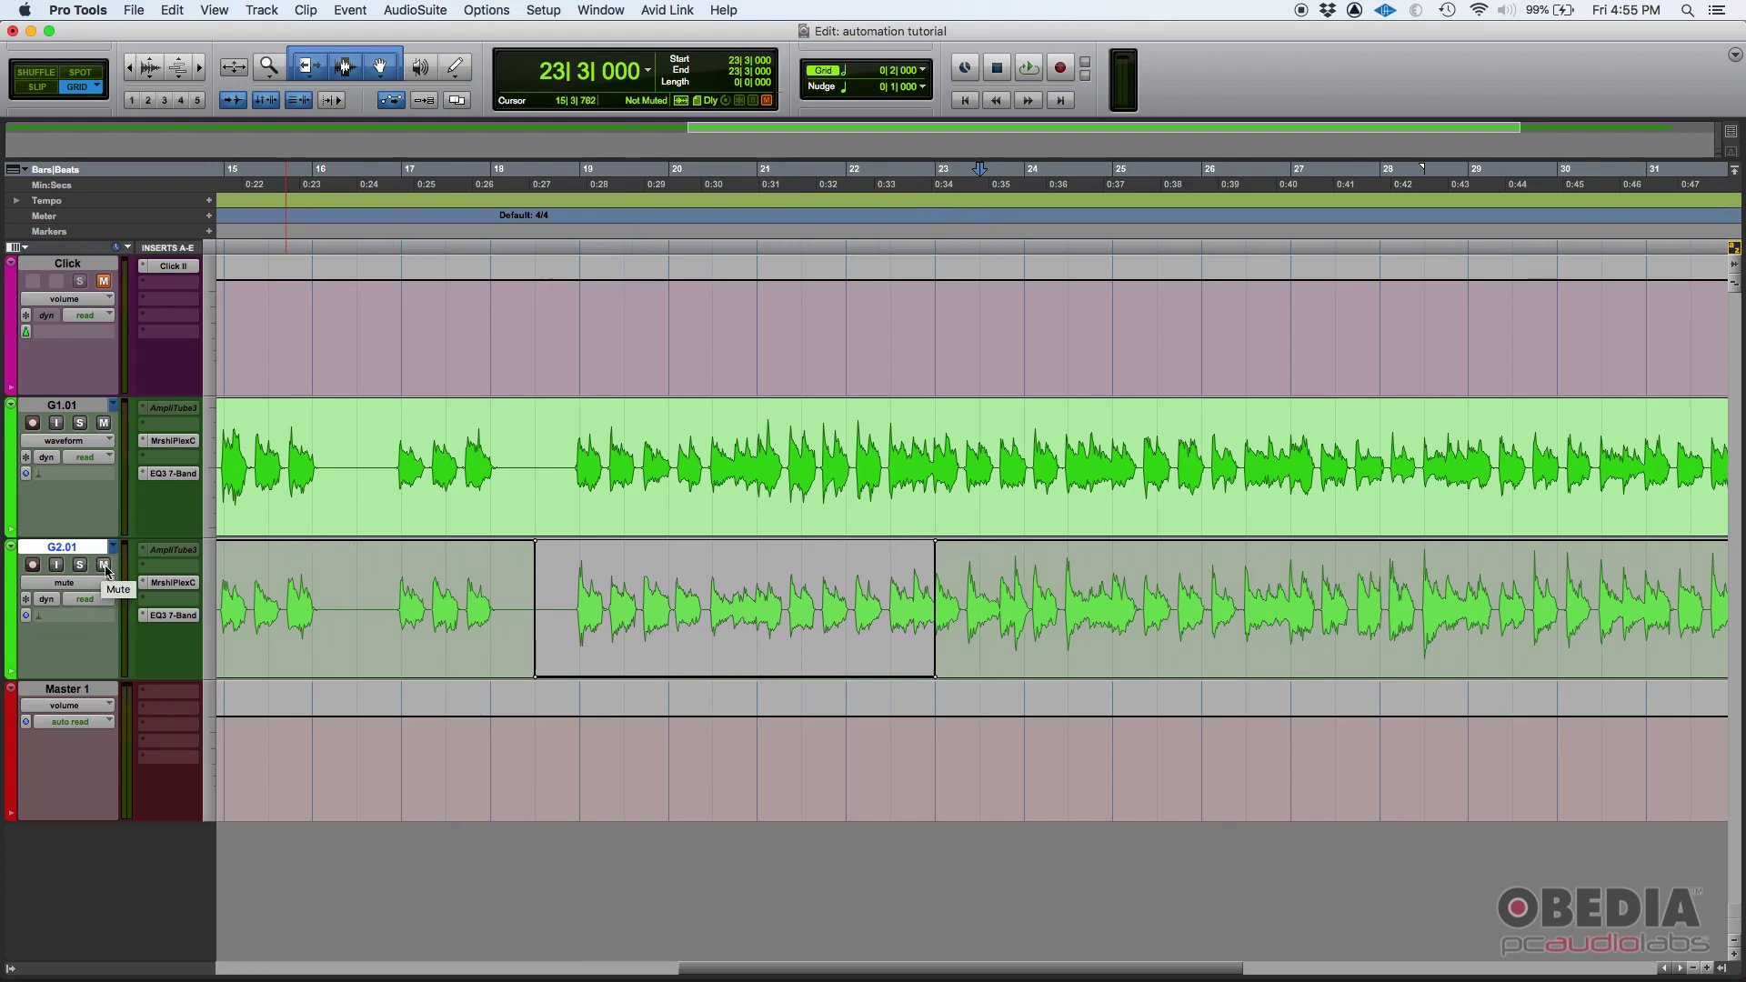
click(231, 443)
key(space)
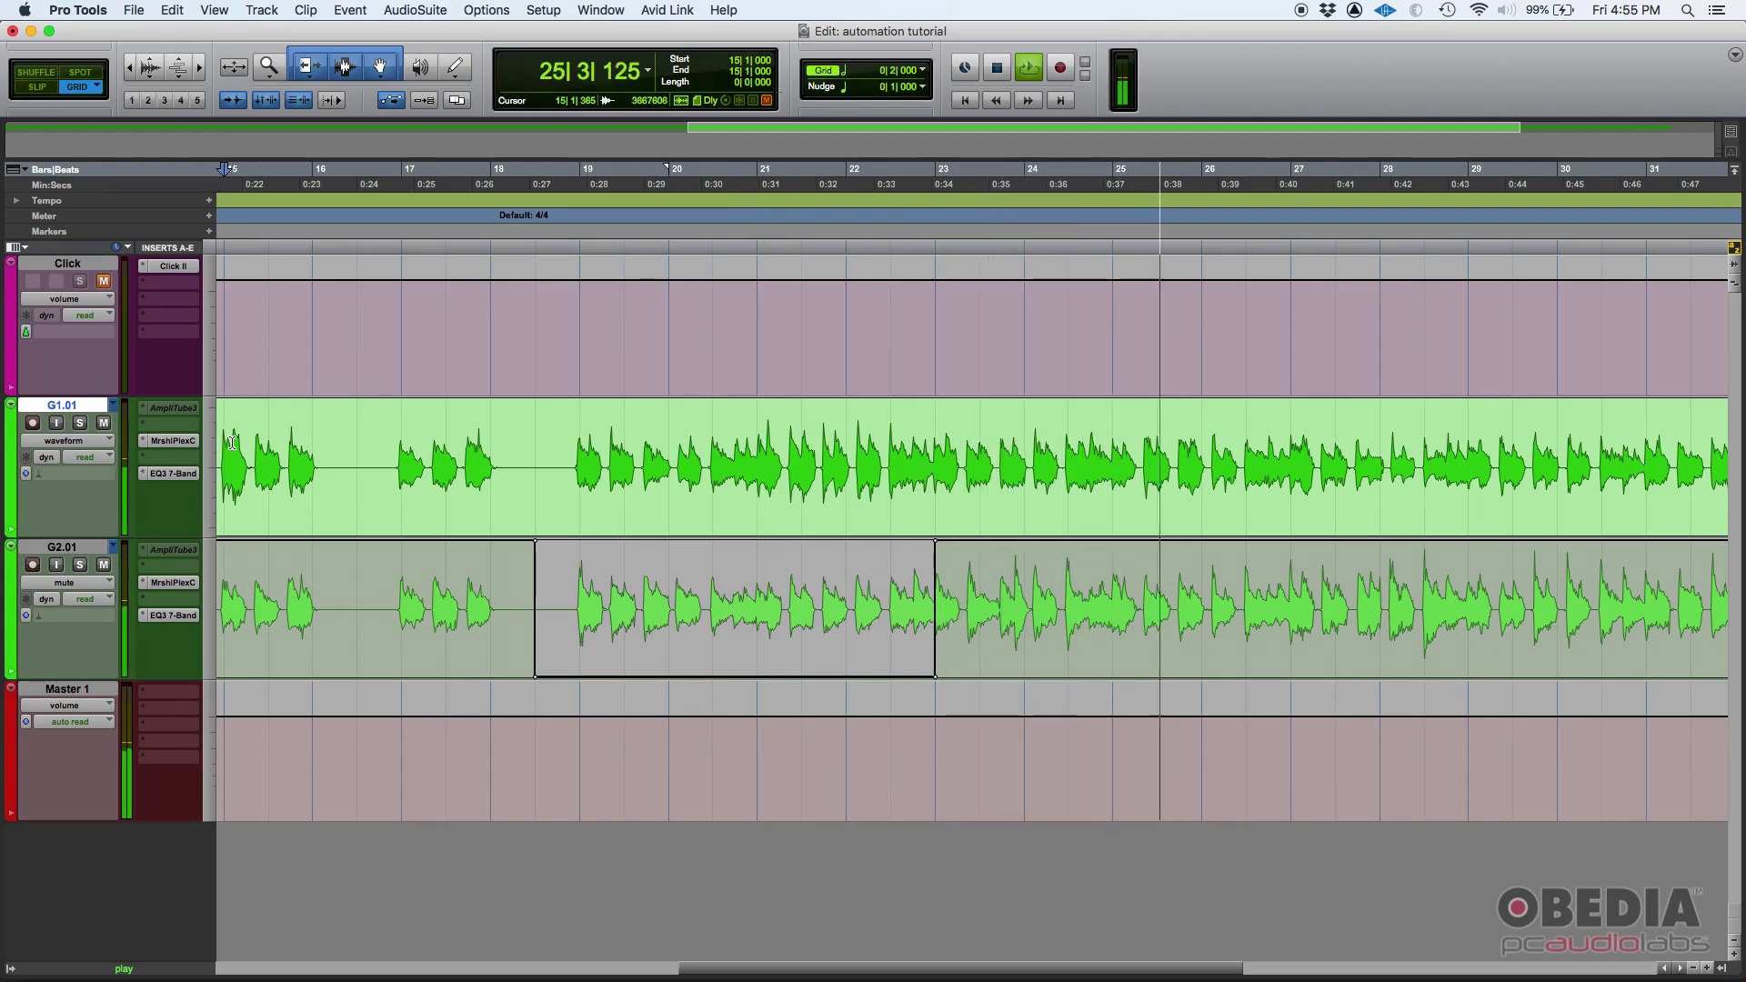
key(space)
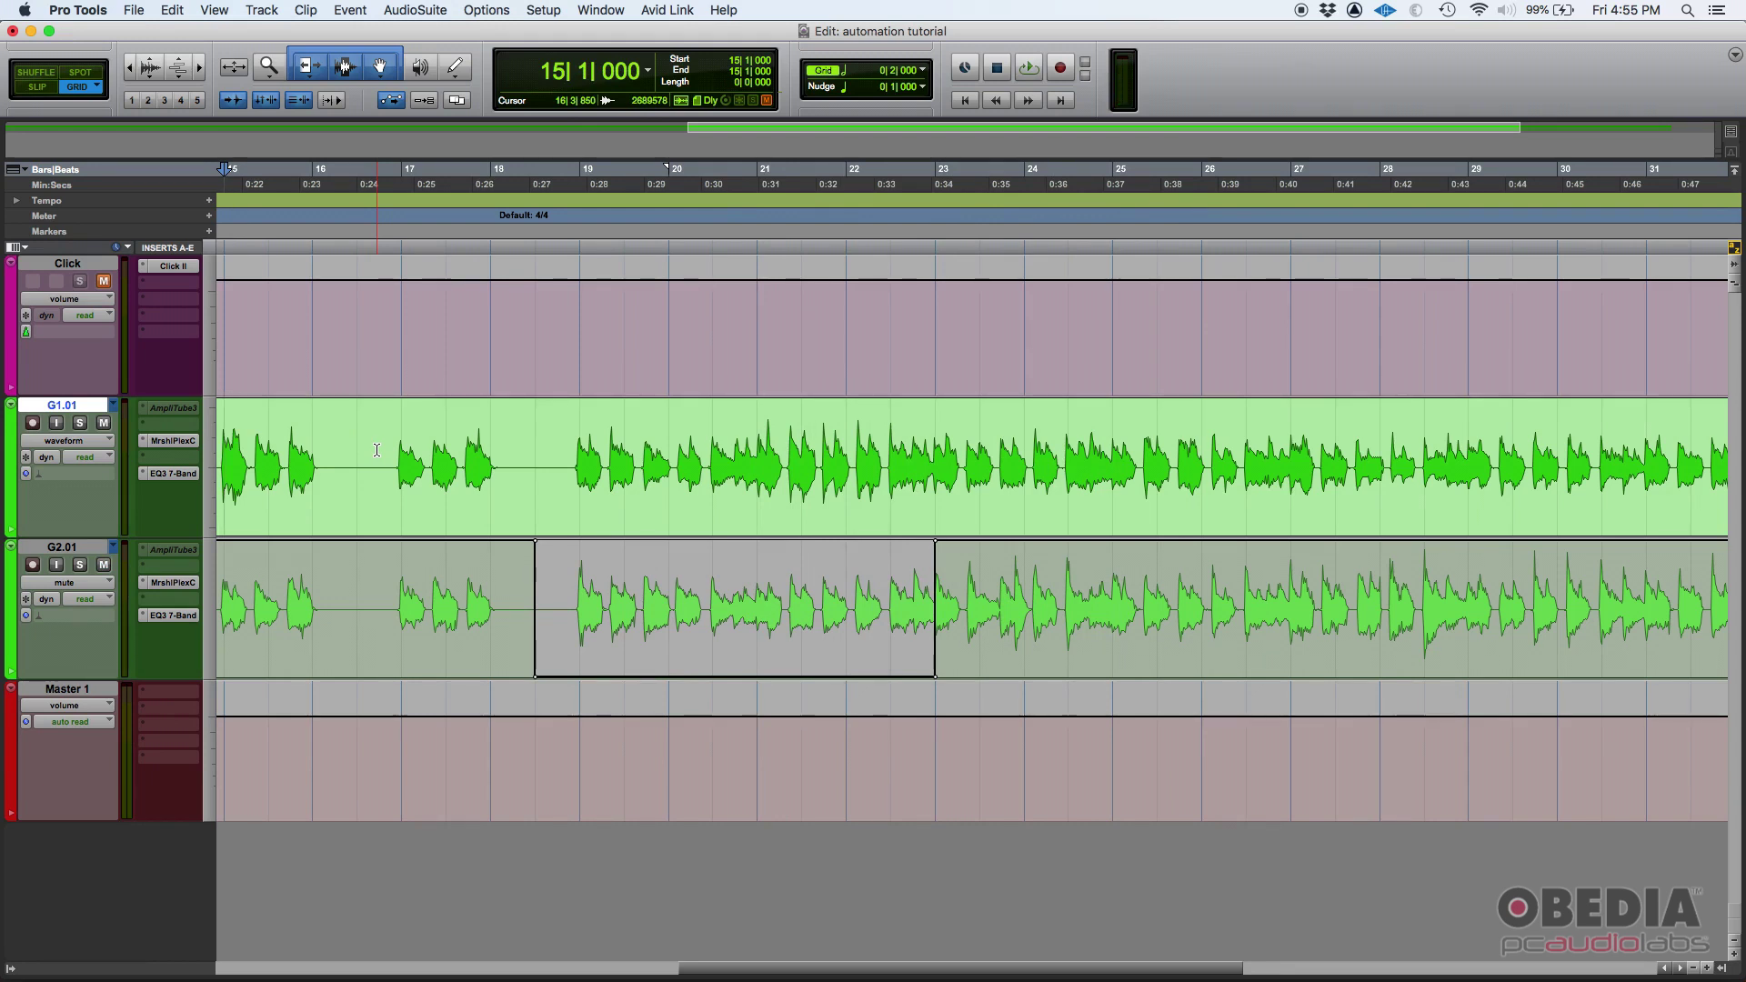
Zoom in at bar 23 and, in Slip mode, nudge the mute's end slightly later
click(950, 586)
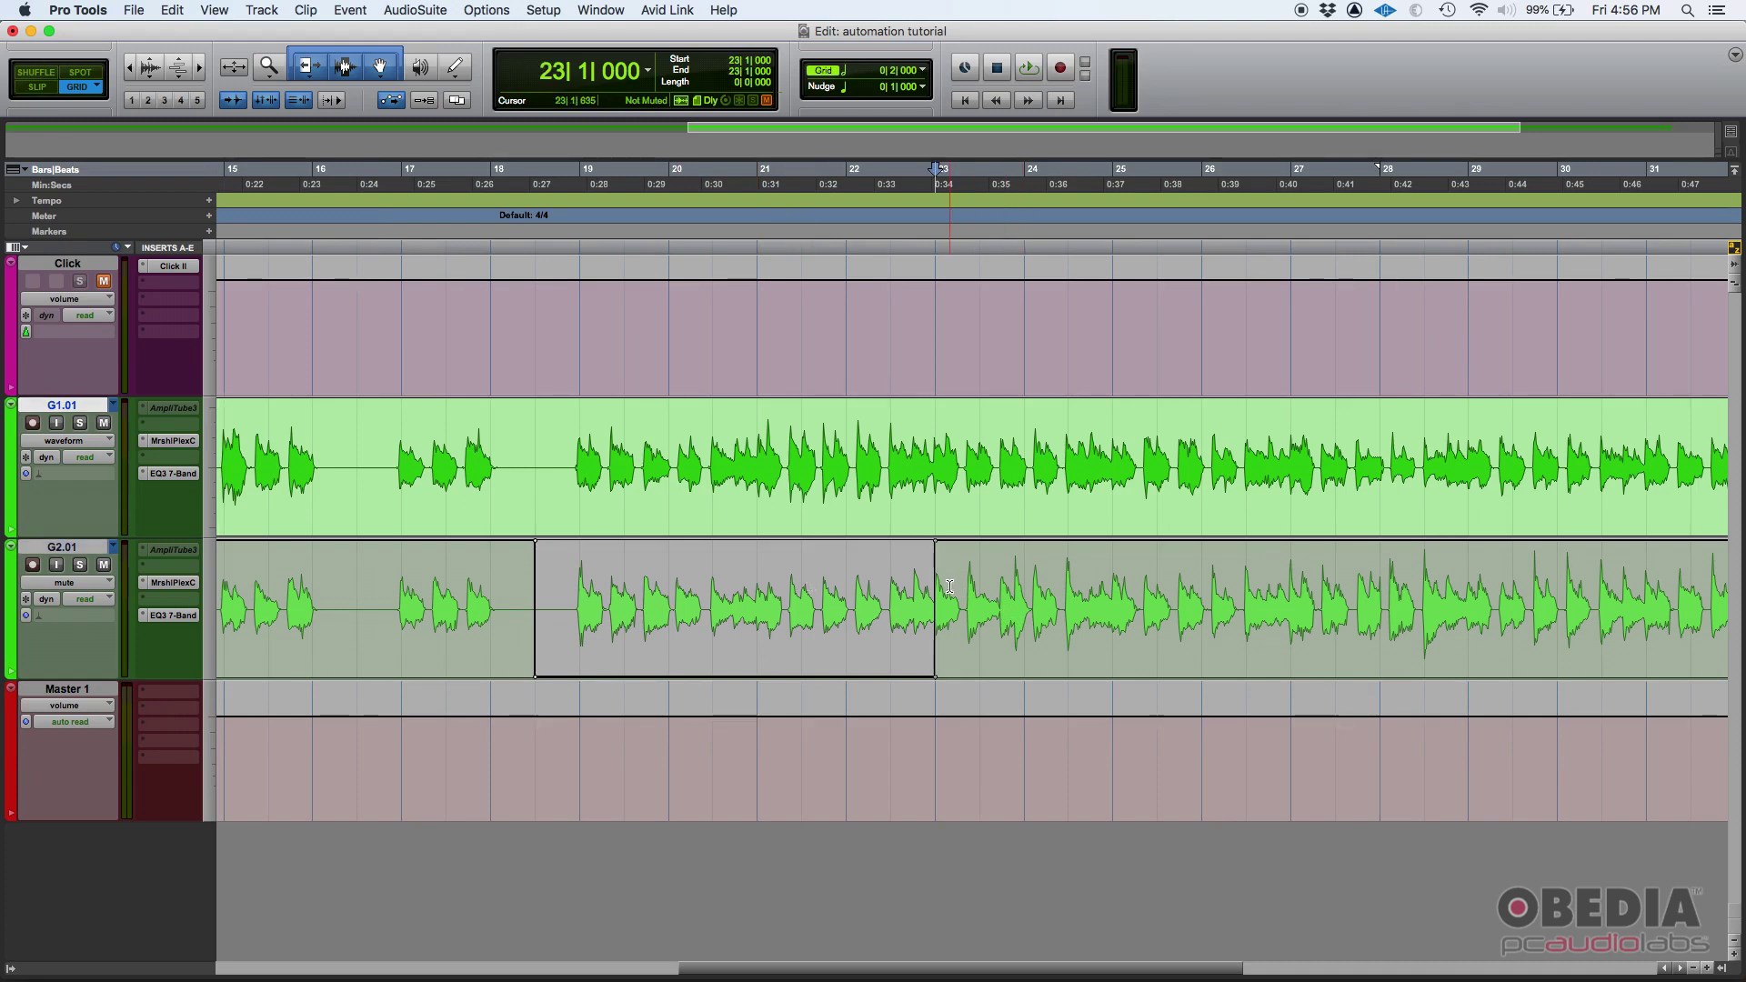
key(super+bracketright)
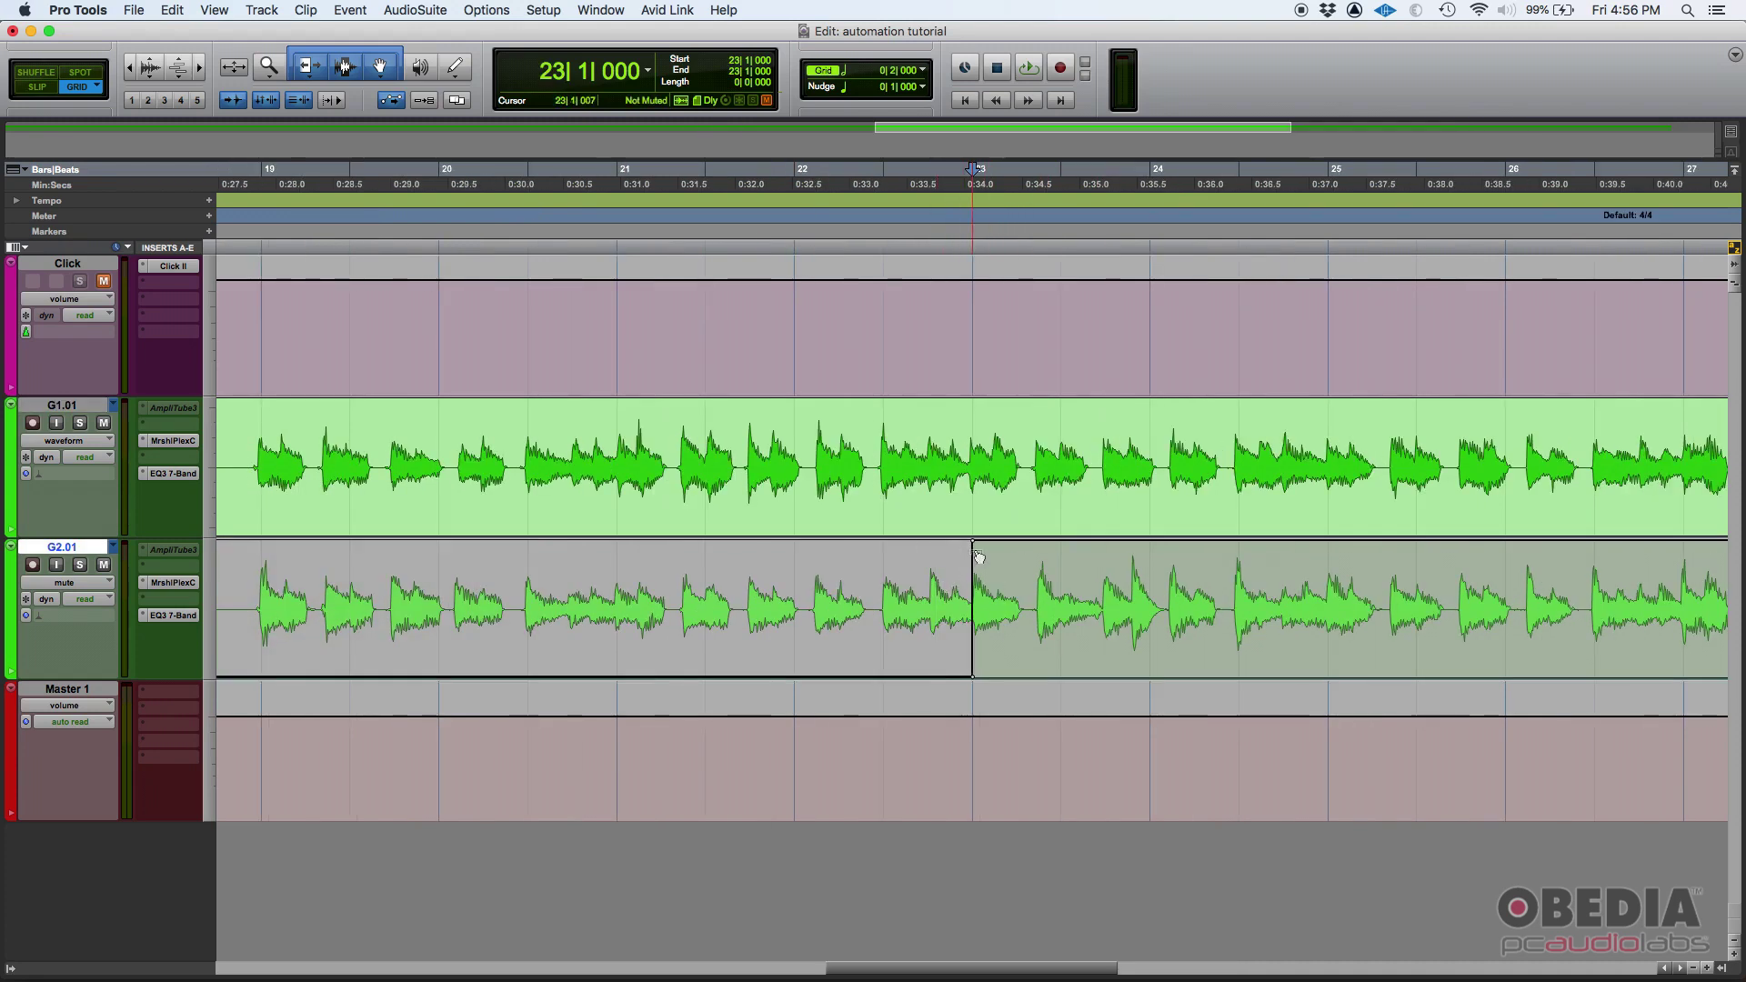
key(super+bracketright)
key(super+bracketright)
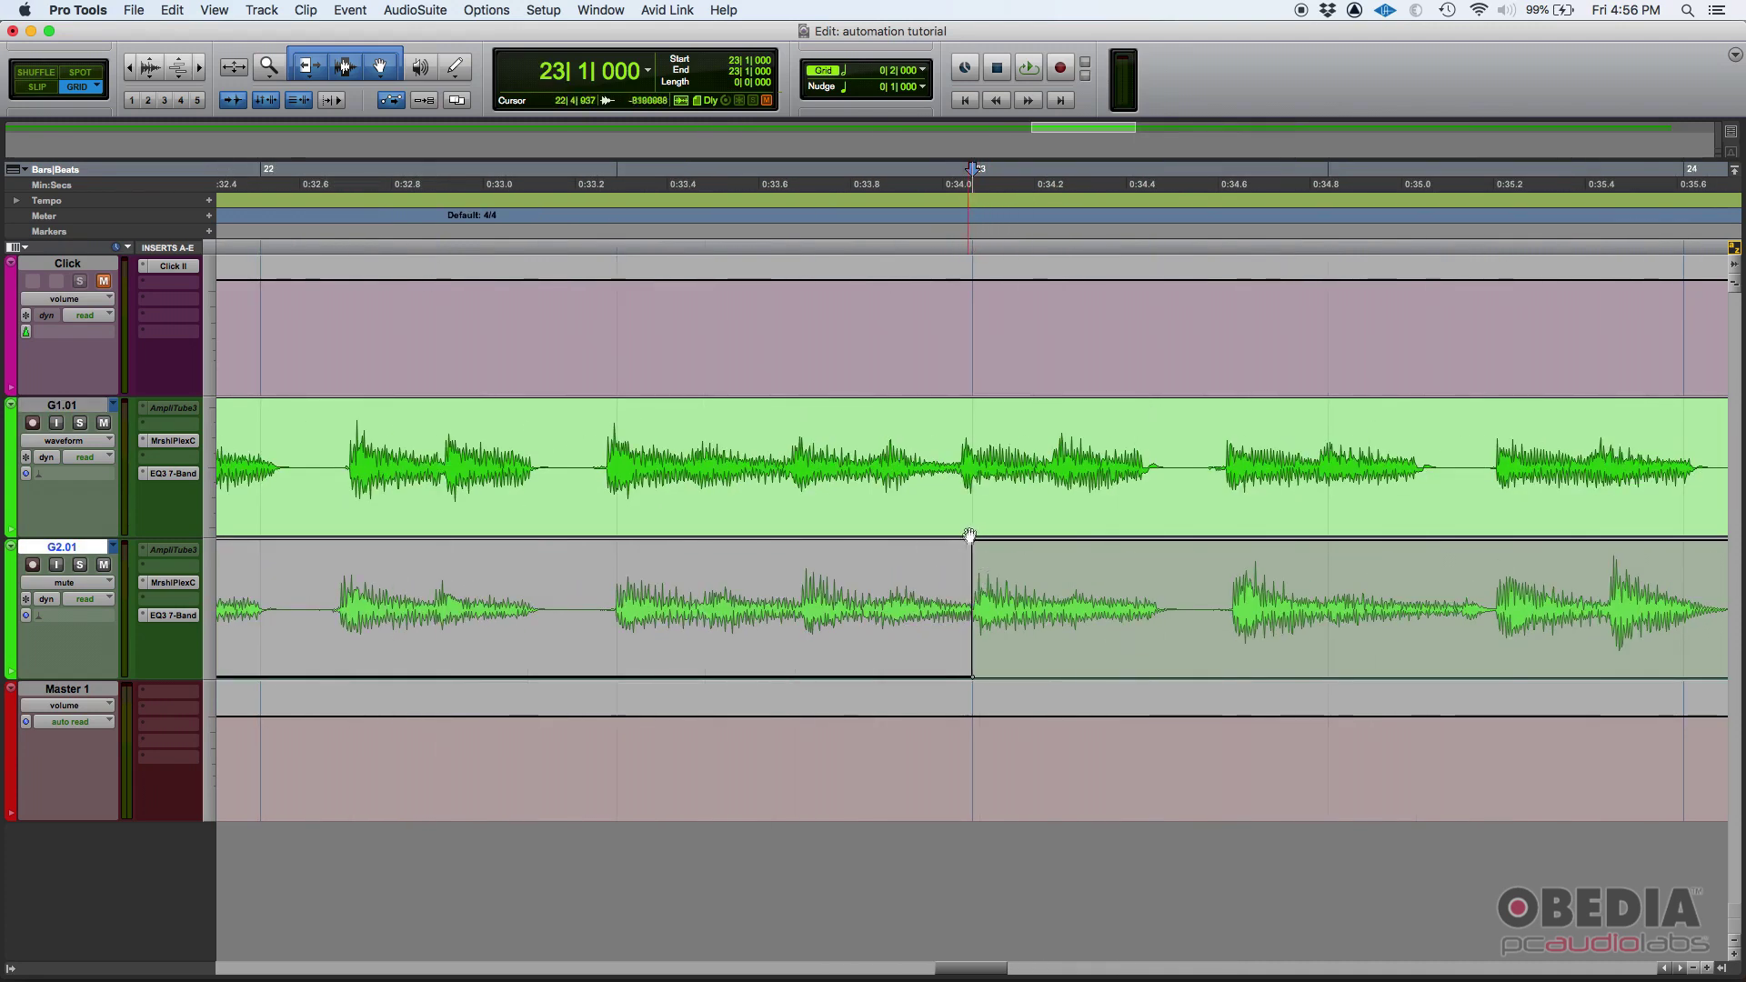
click(36, 89)
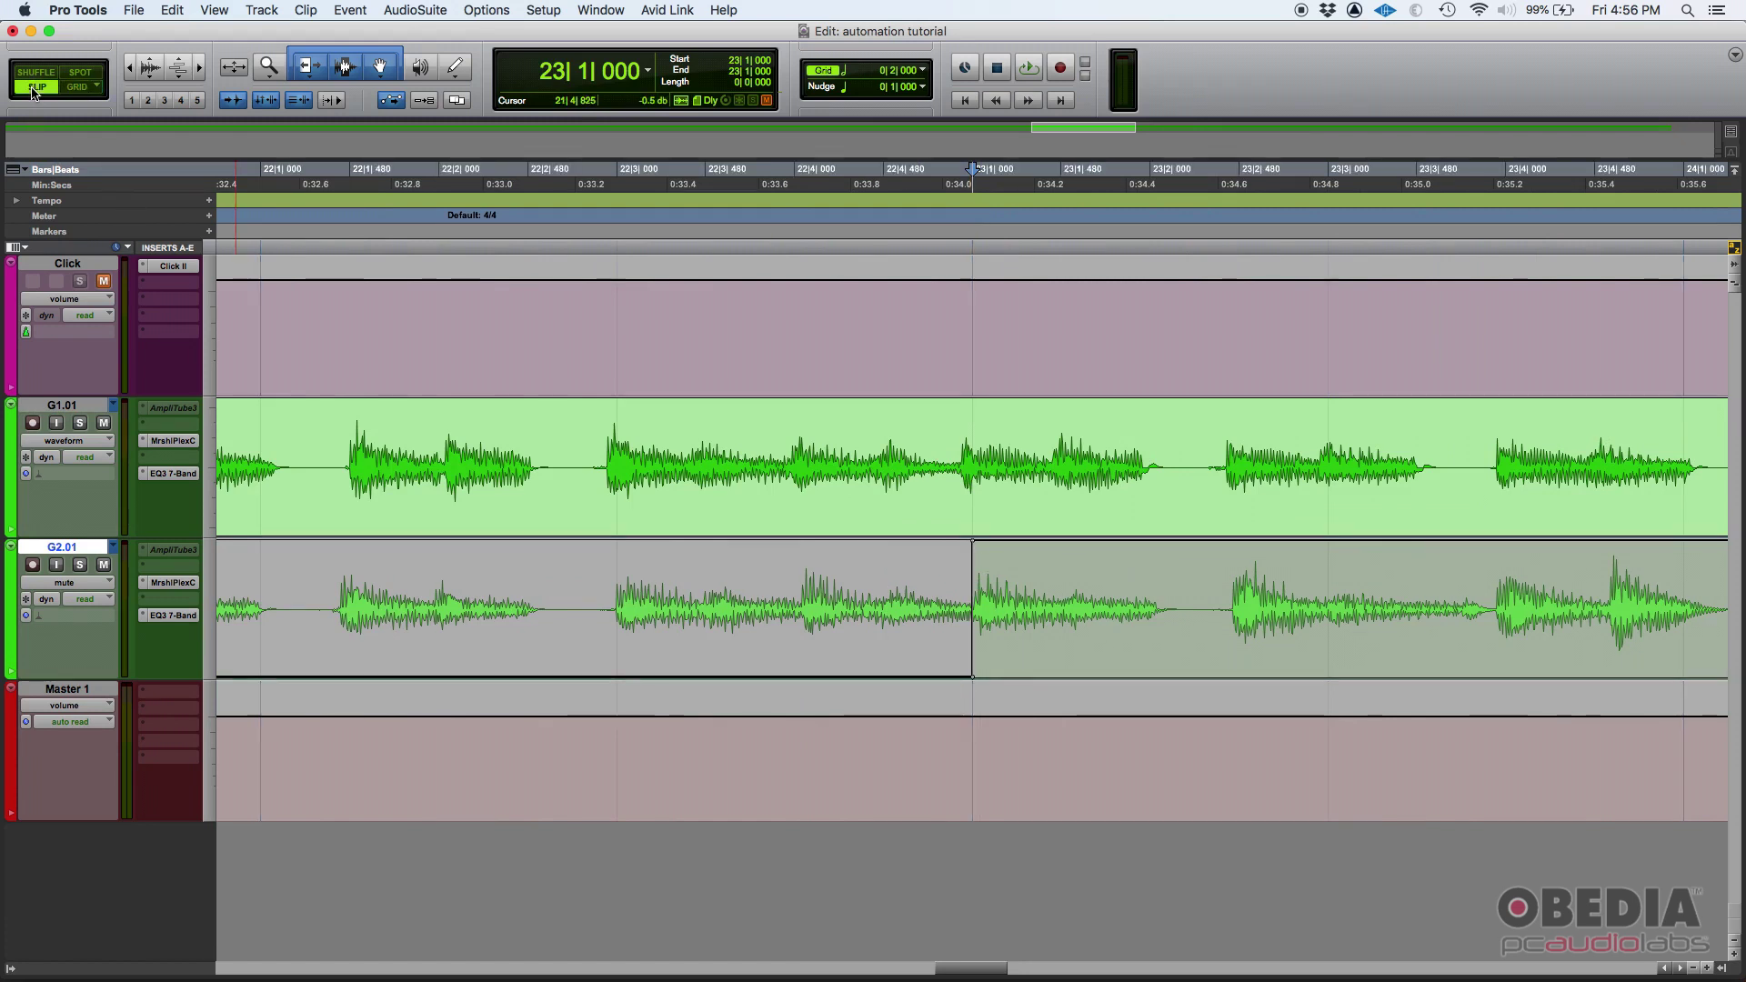
drag(974, 544, 973, 545)
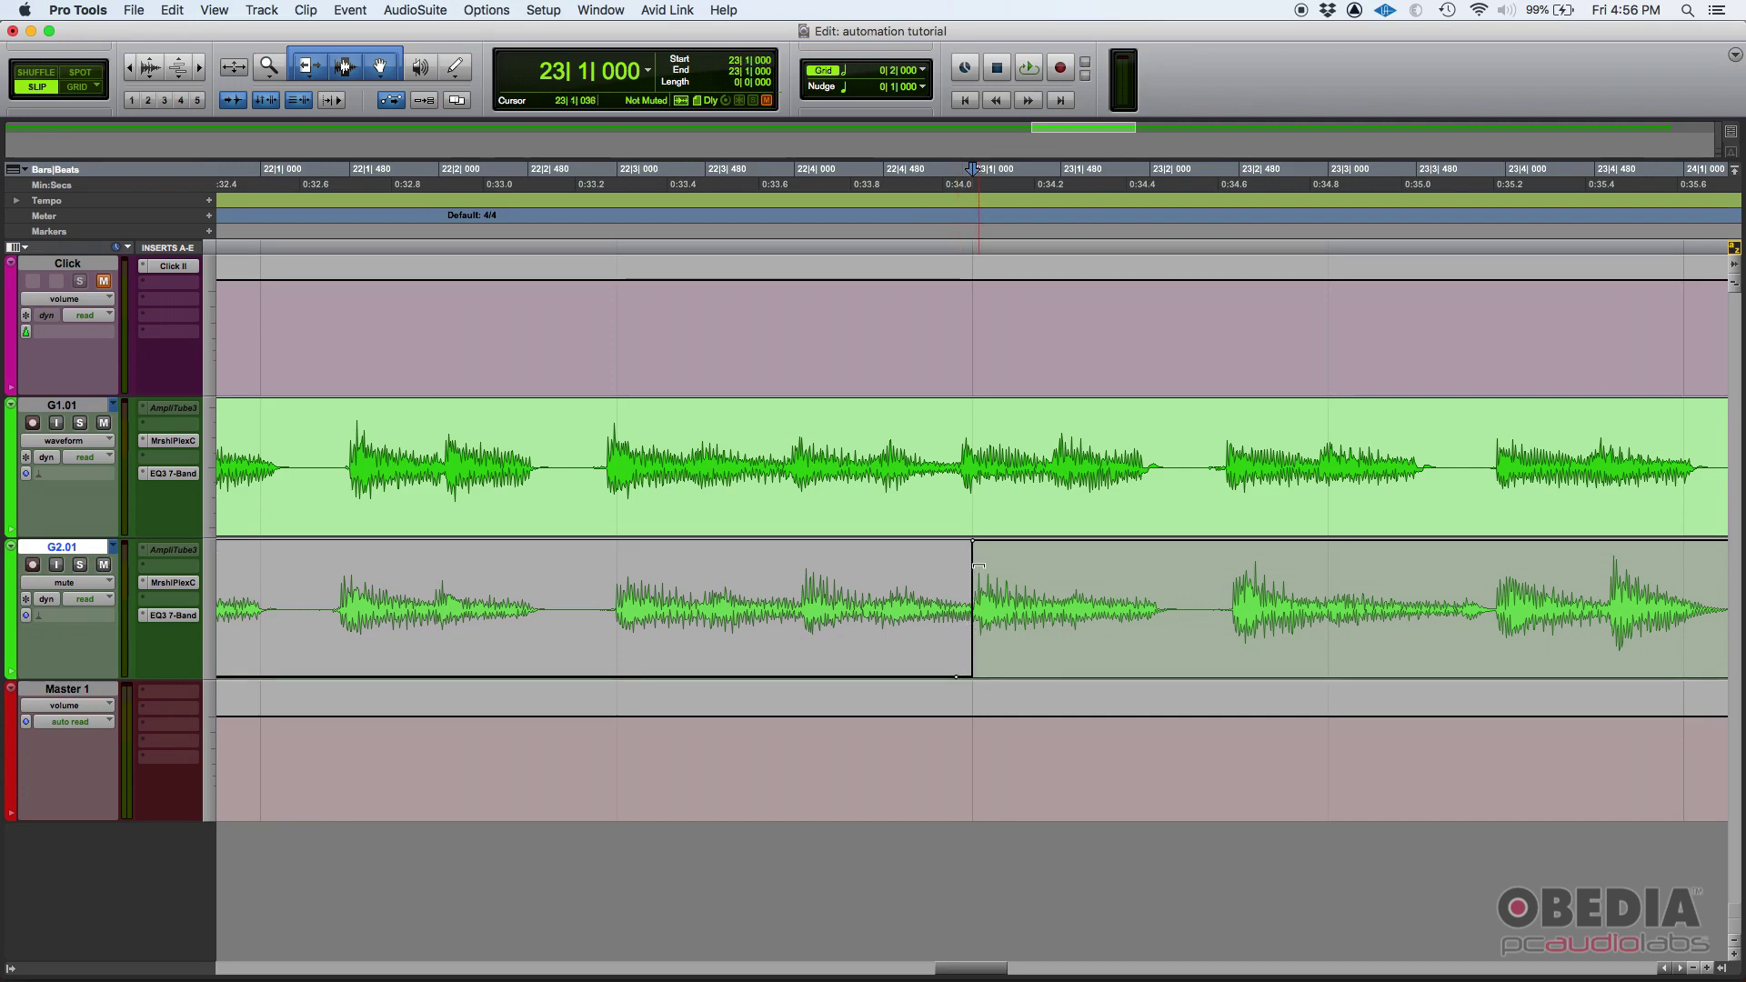
Zoom back out, then zoom in one step around bar 20 on G2.01
key(super+bracketleft)
key(super+bracketleft)
key(super+bracketleft)
key(super+bracketleft)
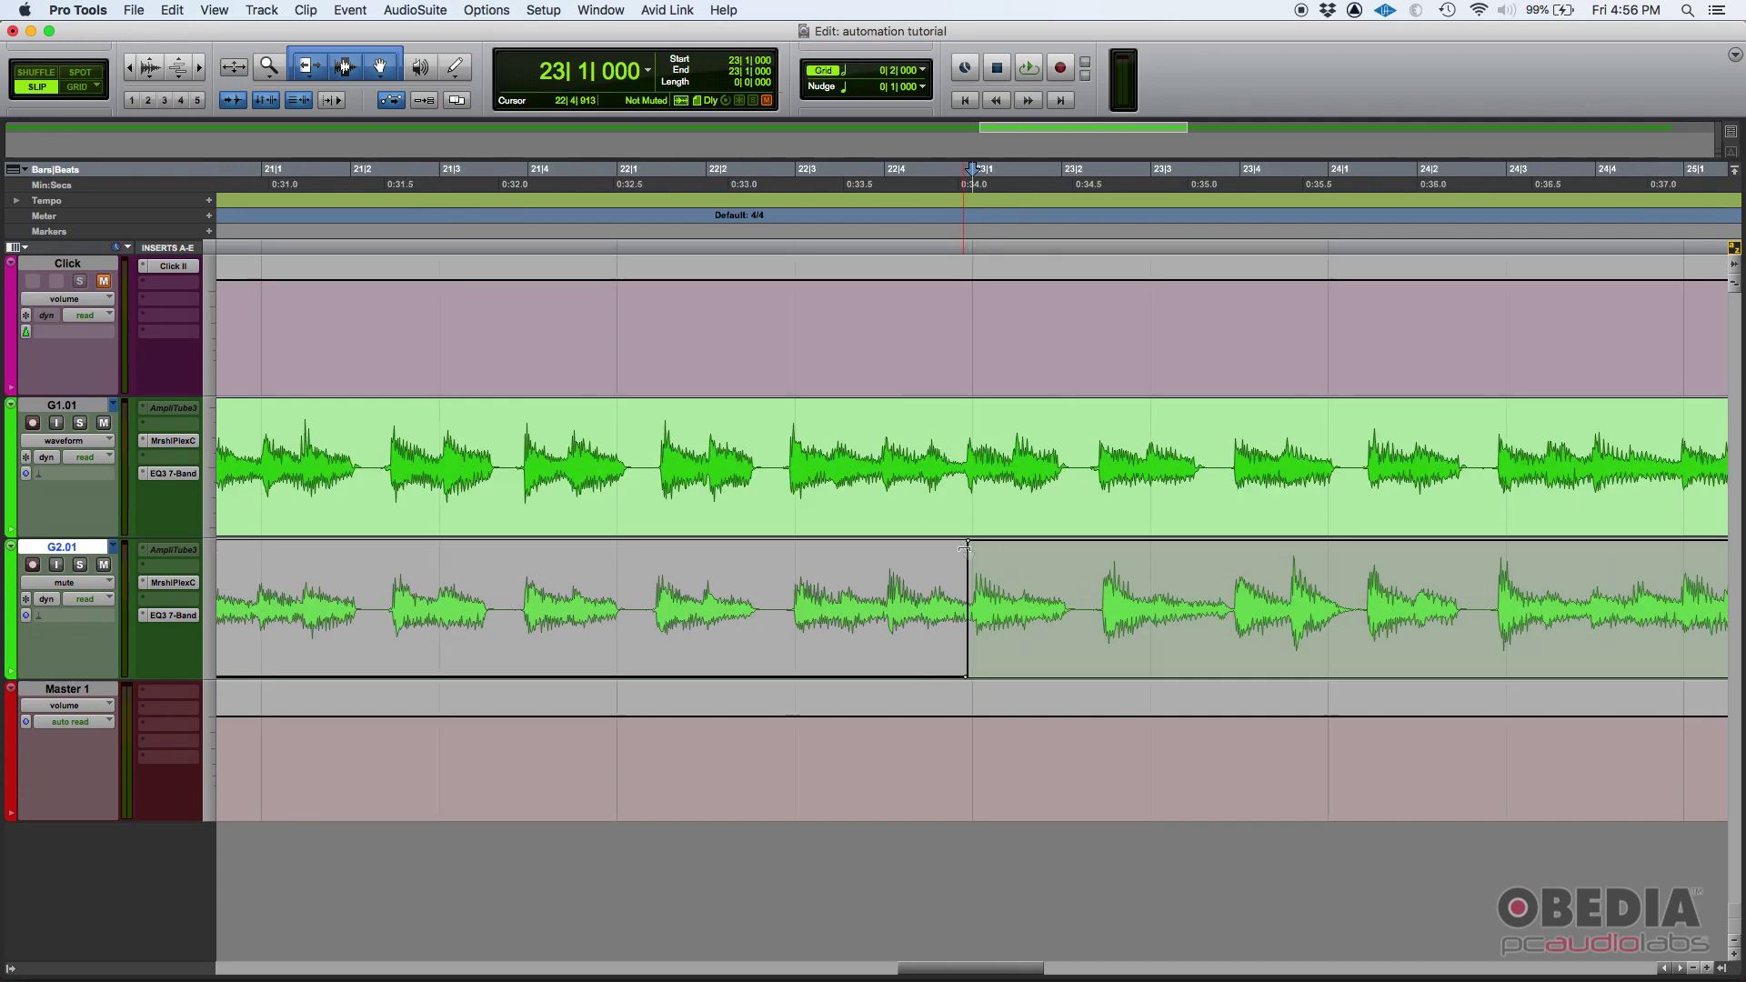
click(861, 592)
key(super+bracketright)
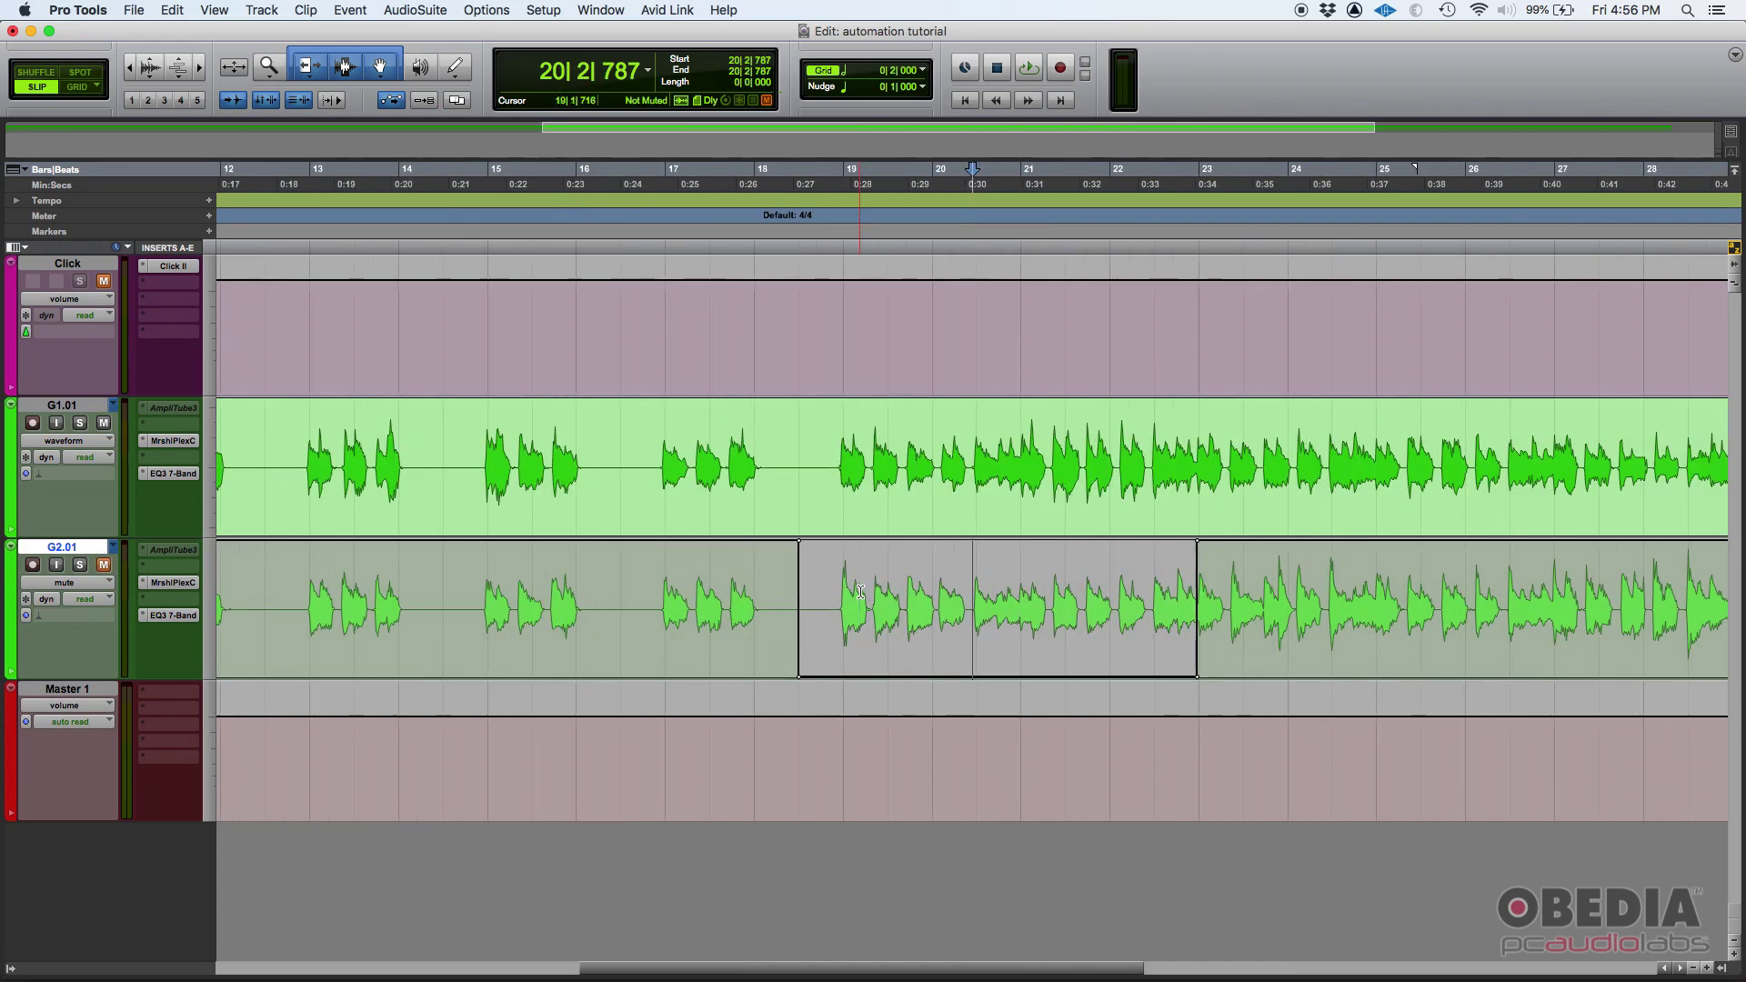
Switch G2.01 to waveform view, then back to its mute automation view
click(95, 589)
click(73, 537)
drag(799, 600, 1227, 600)
click(963, 586)
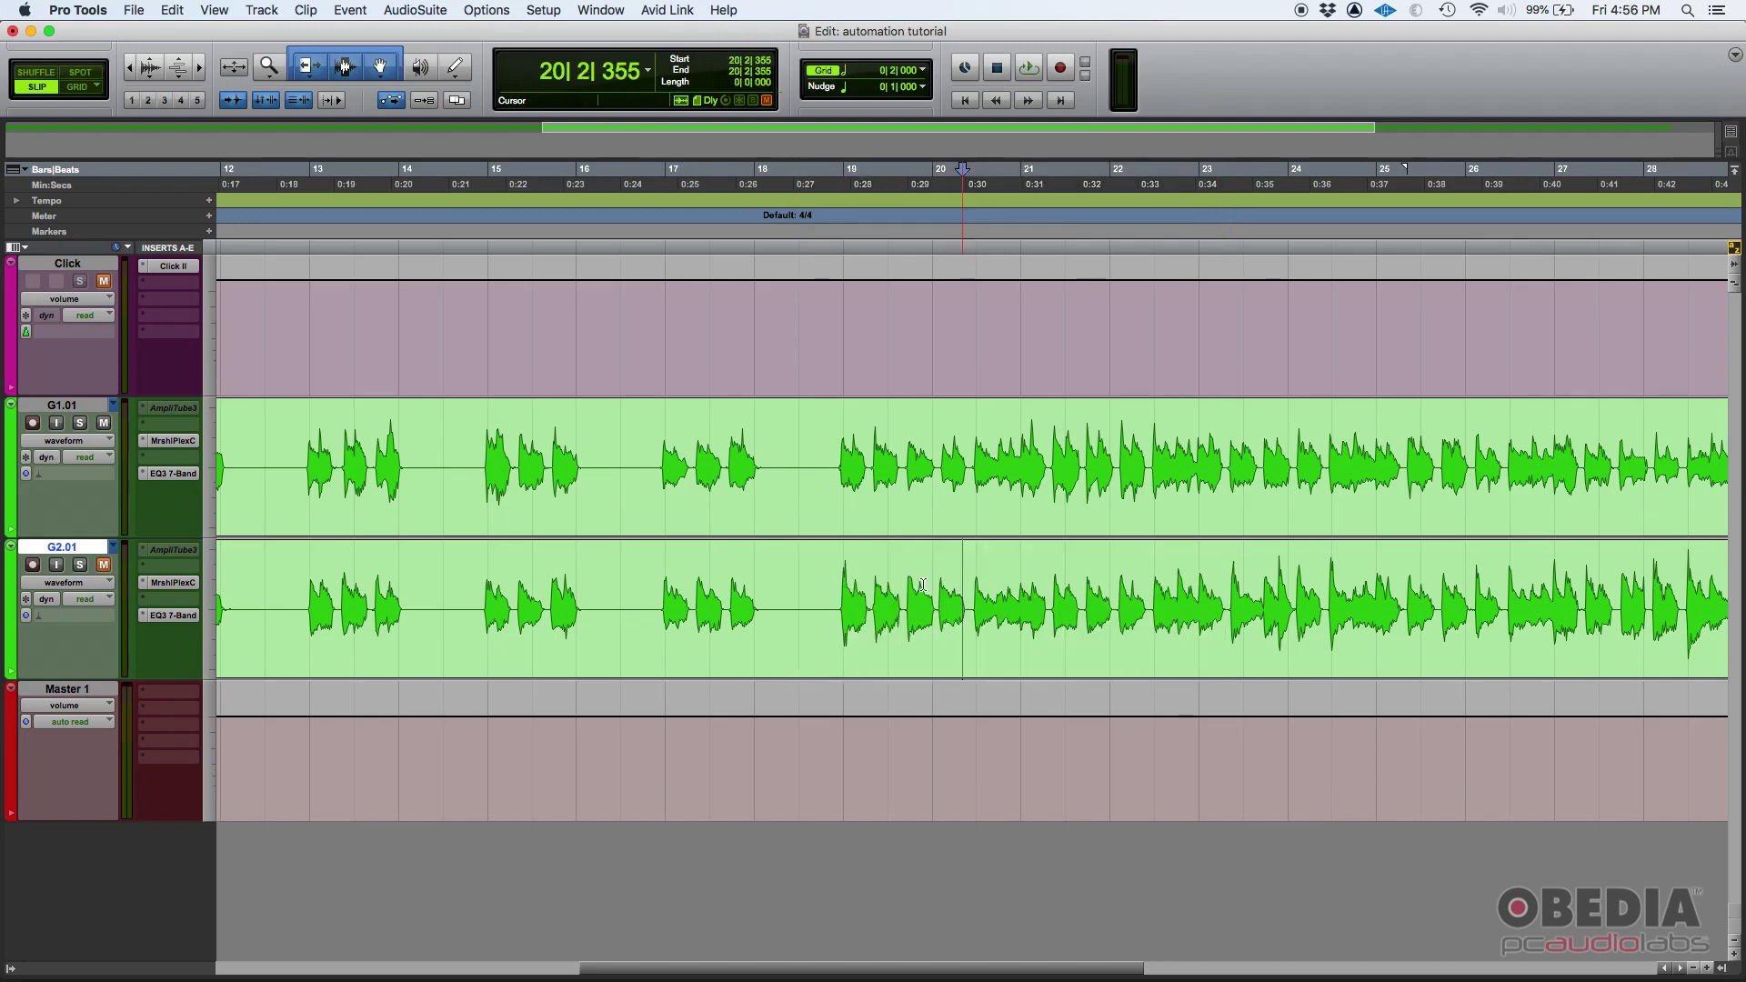
click(77, 575)
click(87, 639)
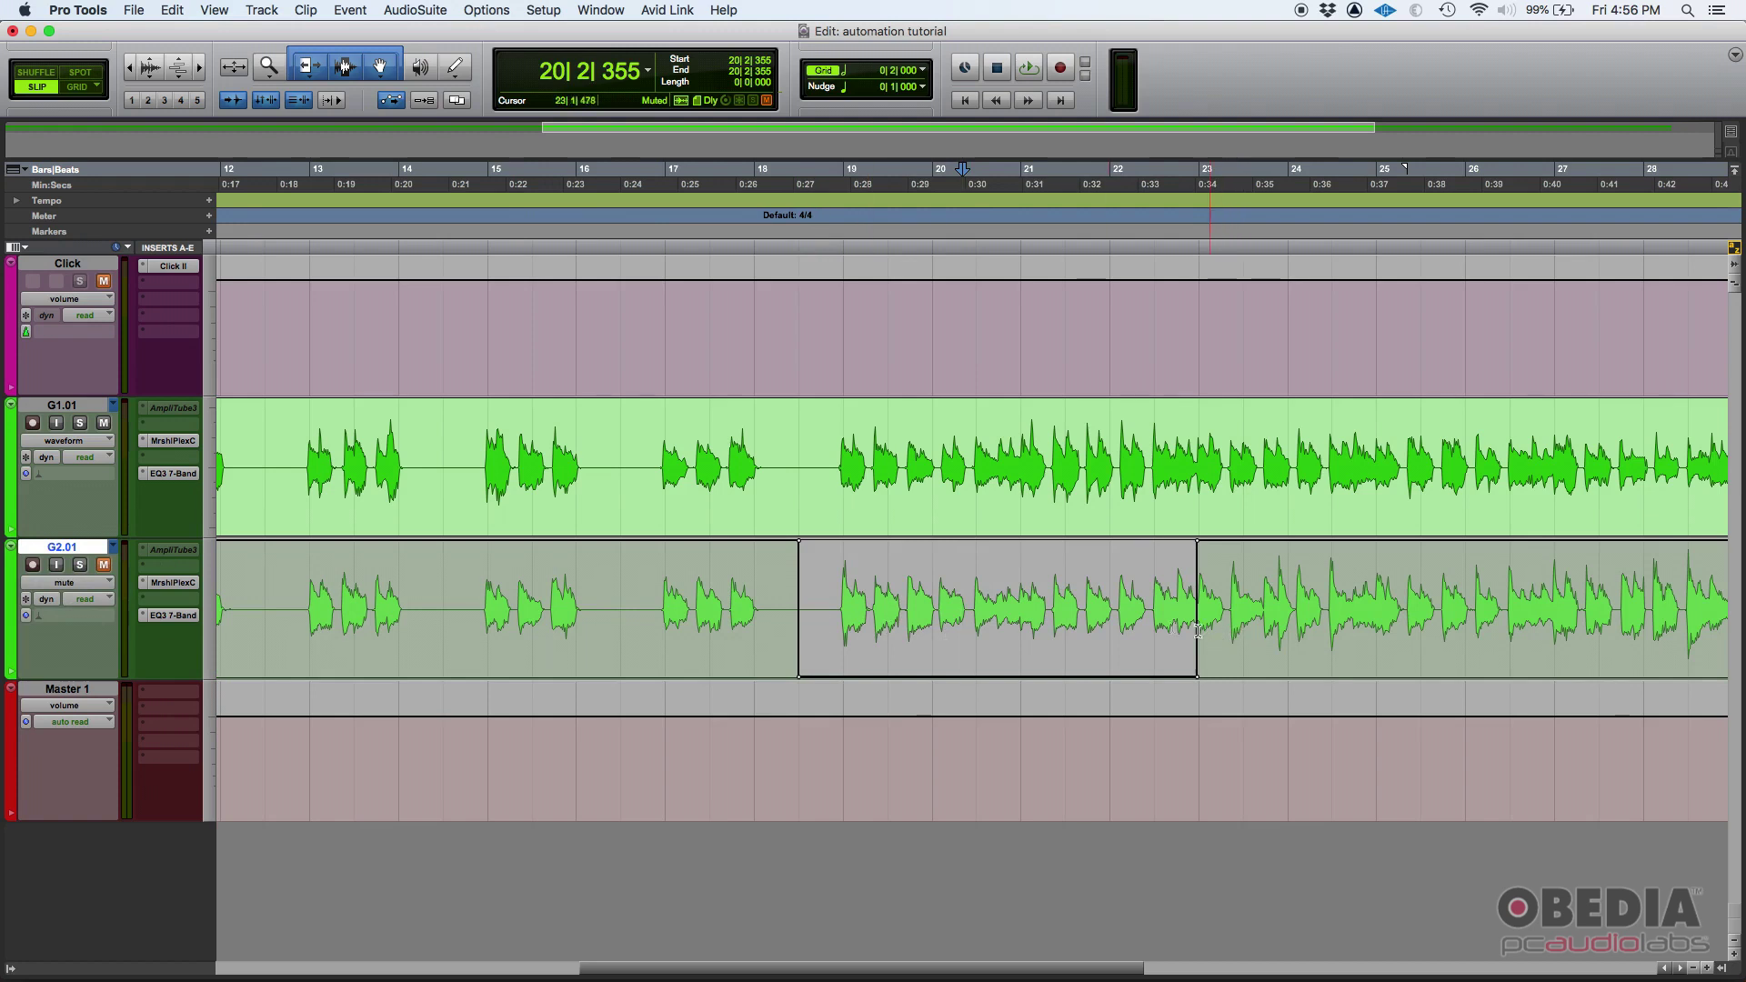
Return to Grid mode with F3/F4 and check the mute spans 18|3 to 23|1
key(F3)
key(F4)
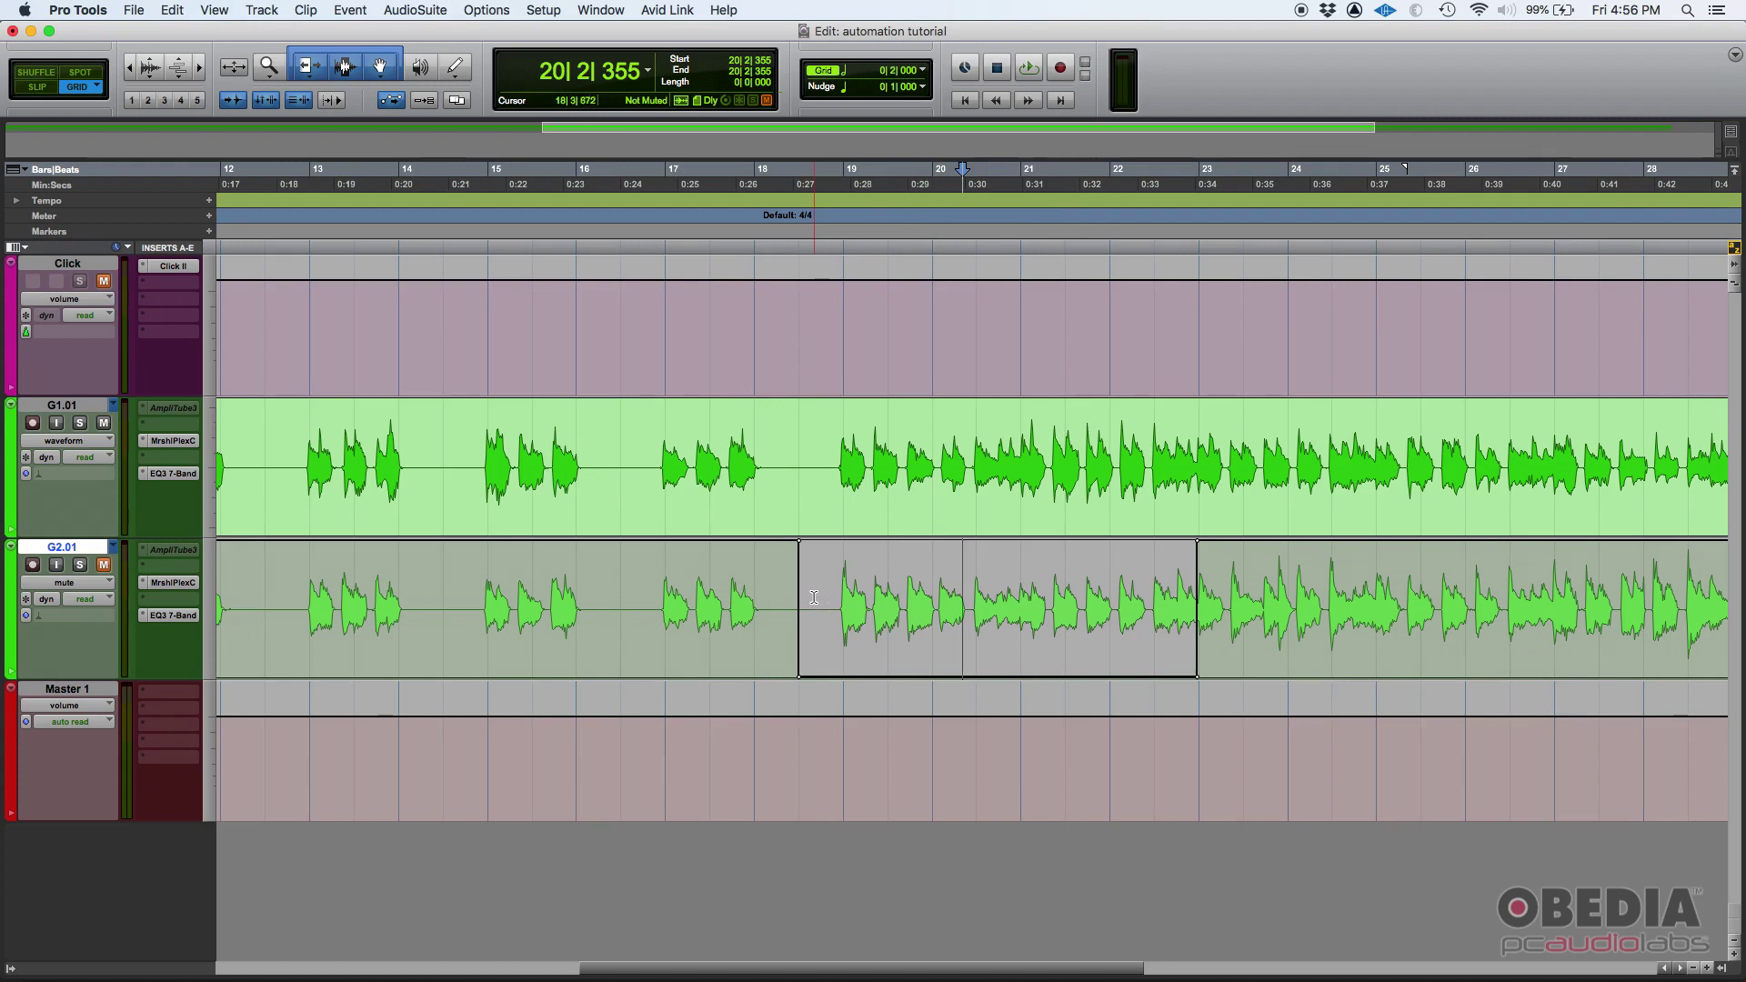
drag(812, 597, 1192, 619)
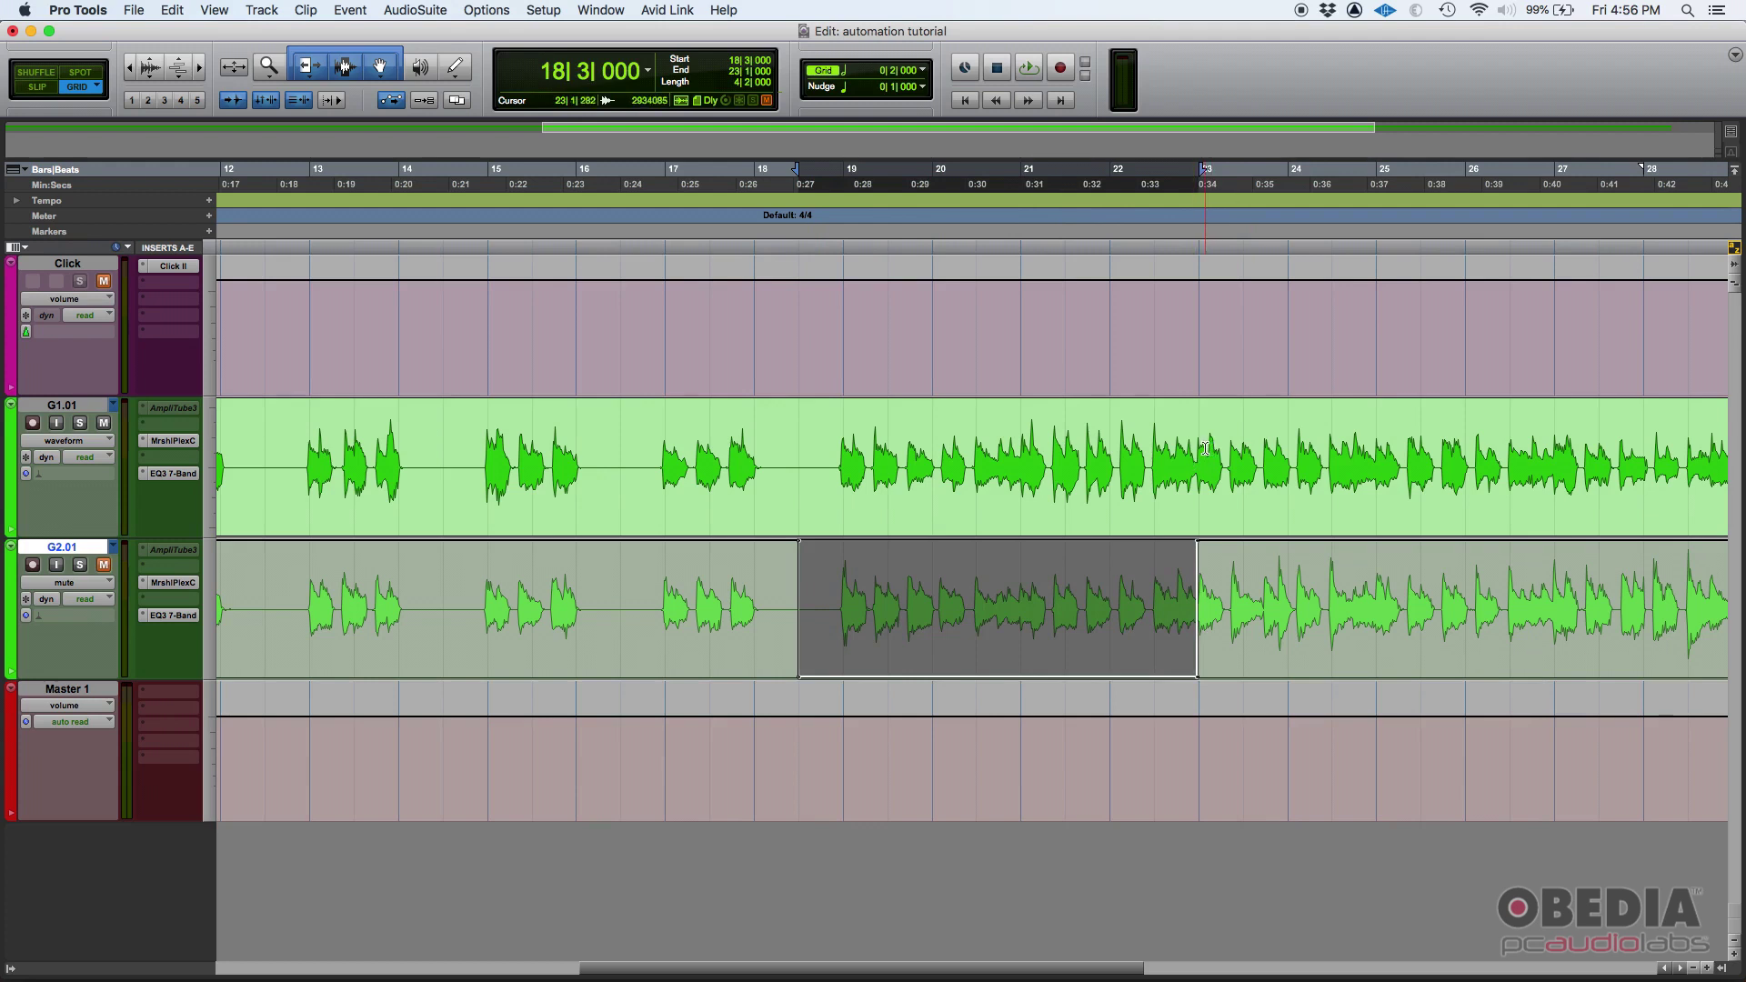
drag(1205, 448, 1510, 455)
click(1331, 468)
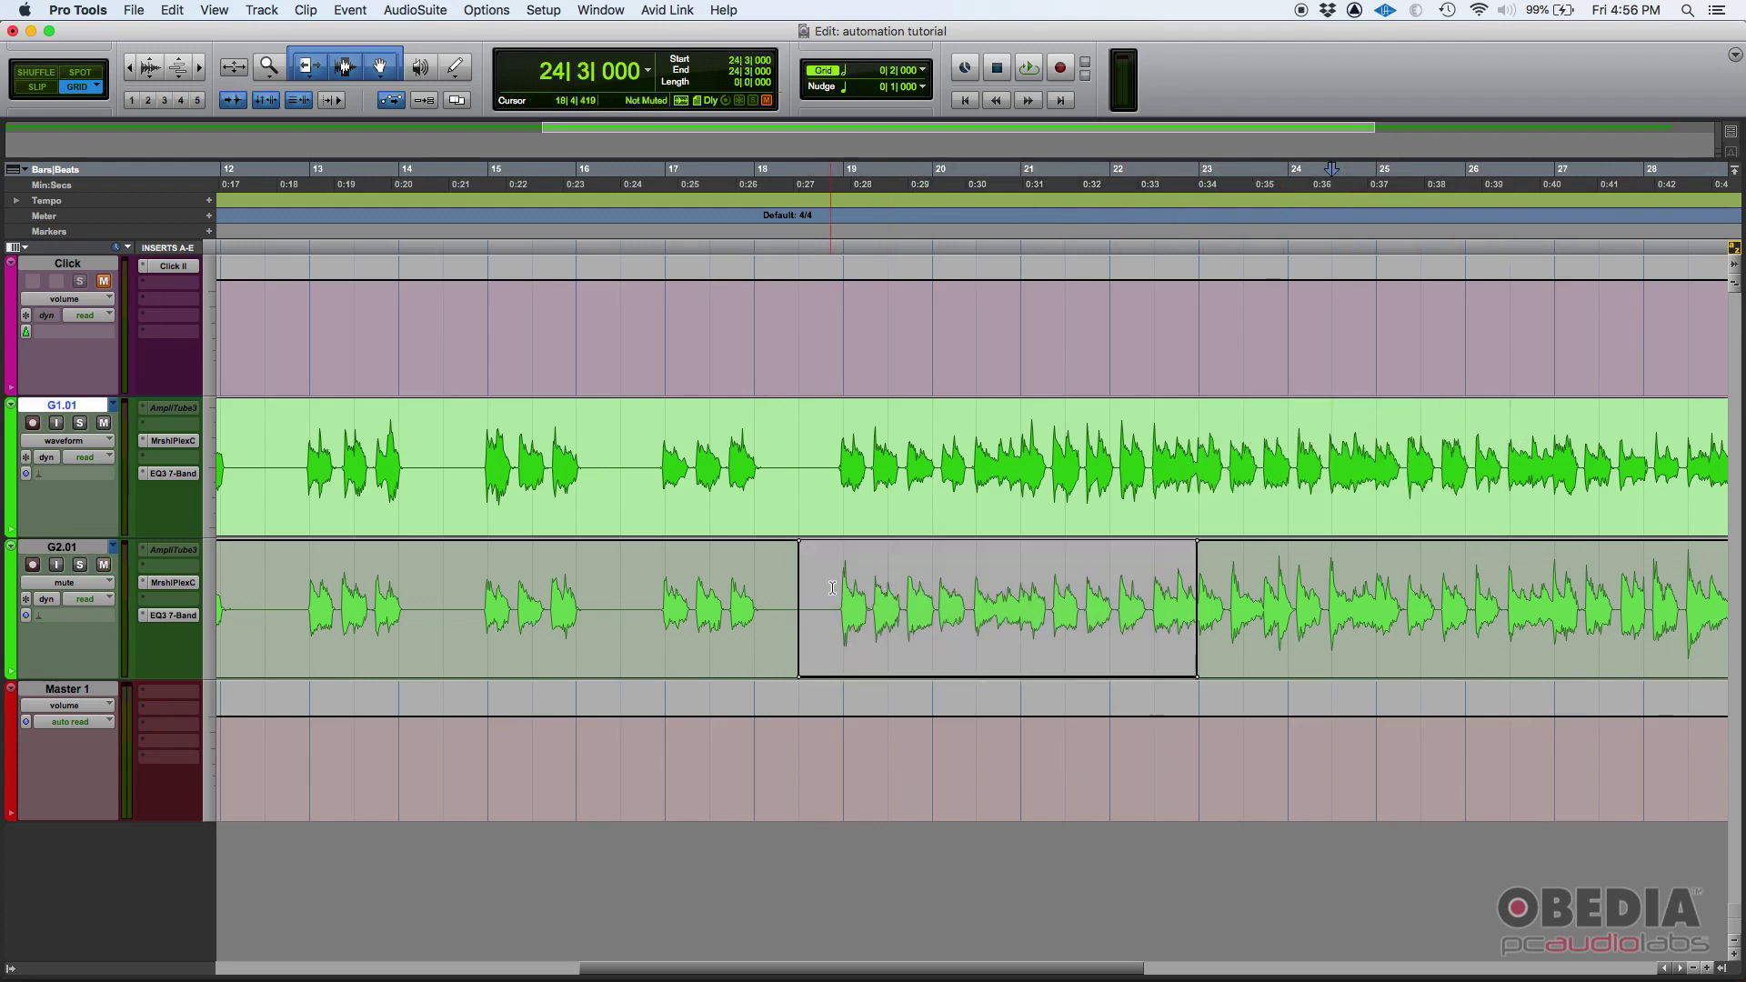